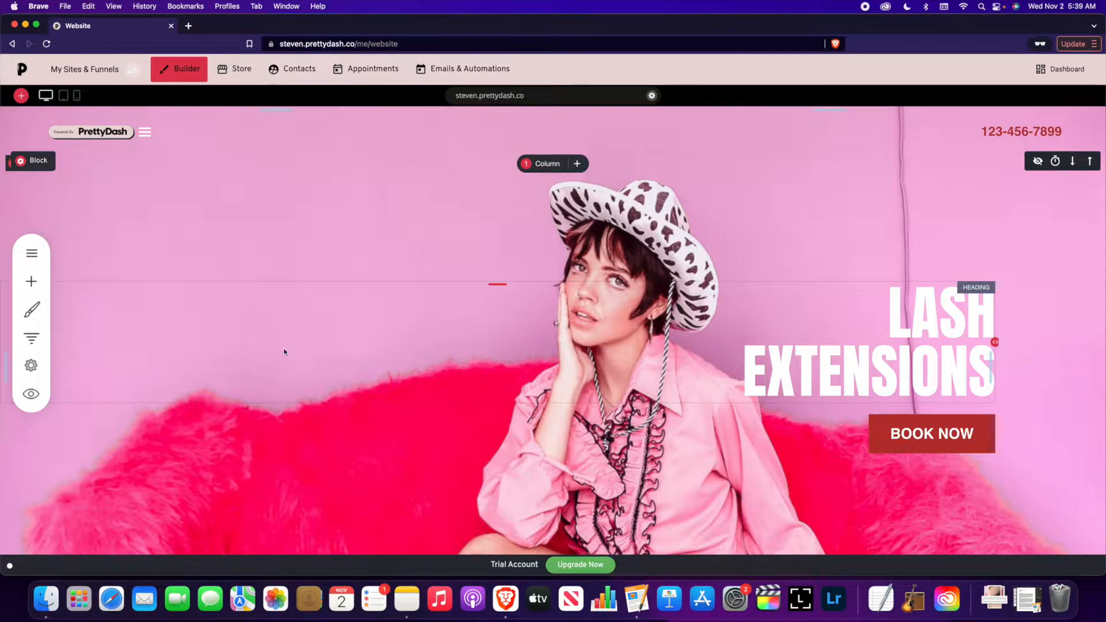
Browse the most popular Google fonts available to add in the website's global styling.
left_click(39, 312)
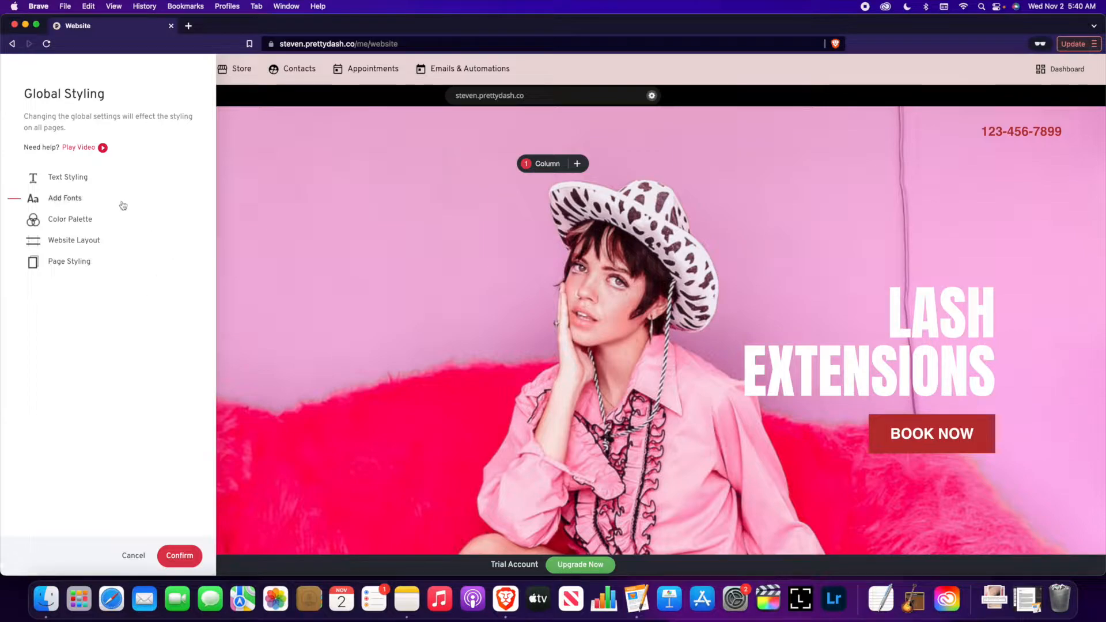
left_click(78, 200)
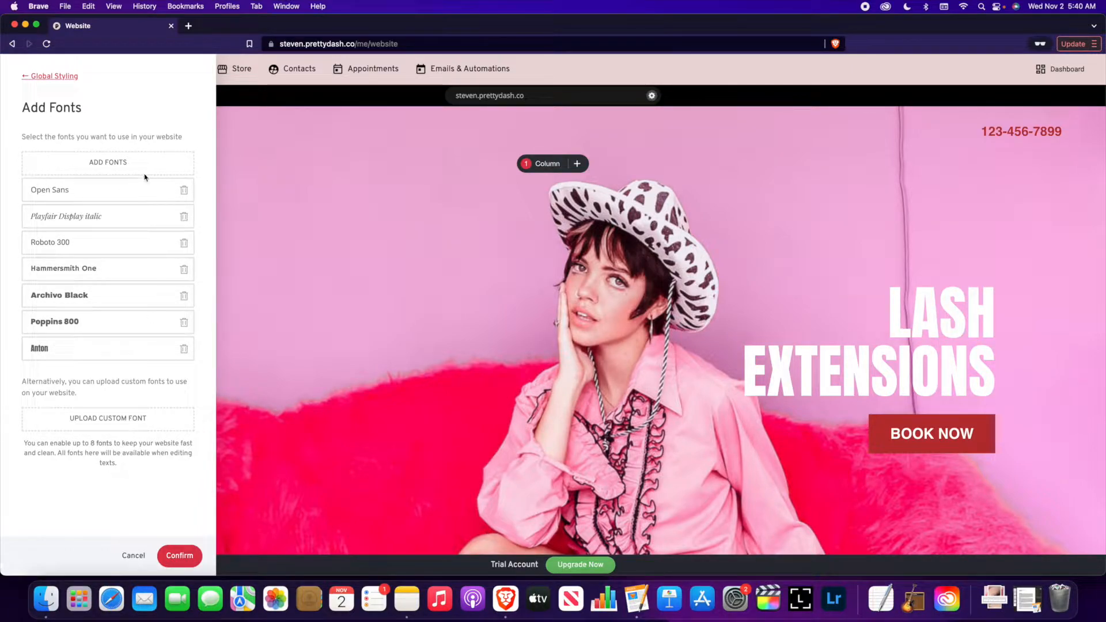
left_click(121, 164)
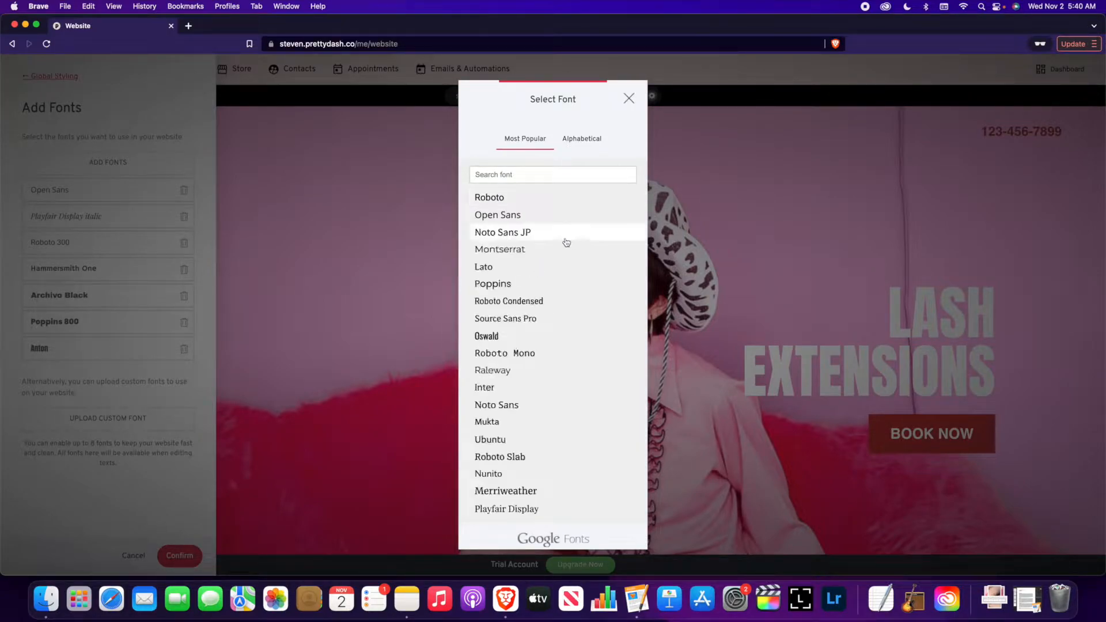
scroll(569, 297, "down", 3)
scroll(590, 287, "up", 1)
scroll(580, 357, "down", 5)
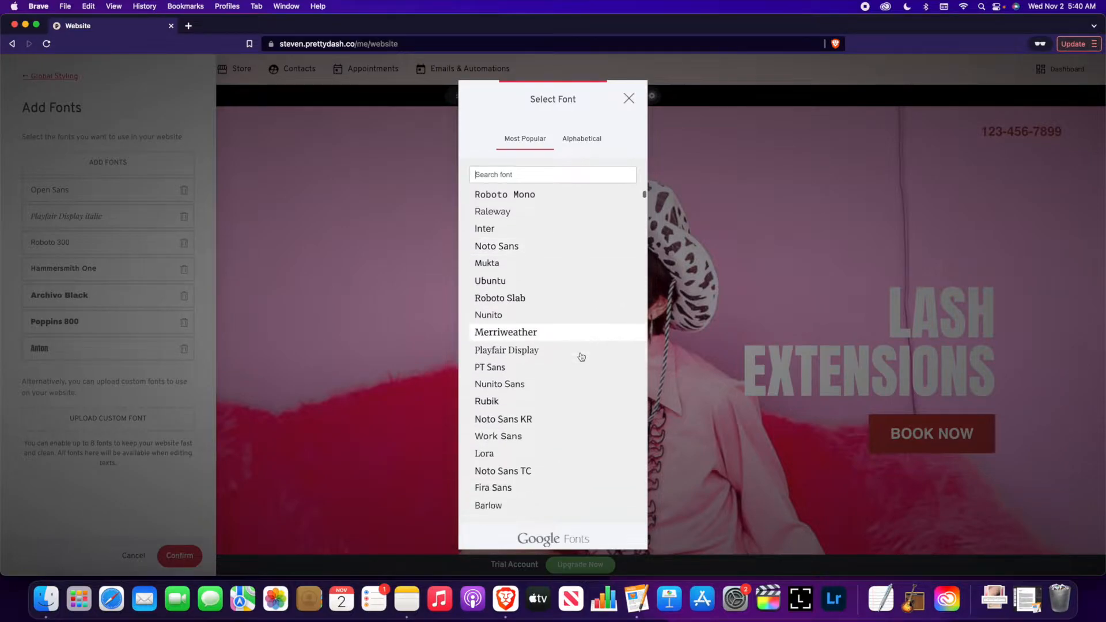
scroll(567, 340, "down", 15)
scroll(579, 346, "down", 10)
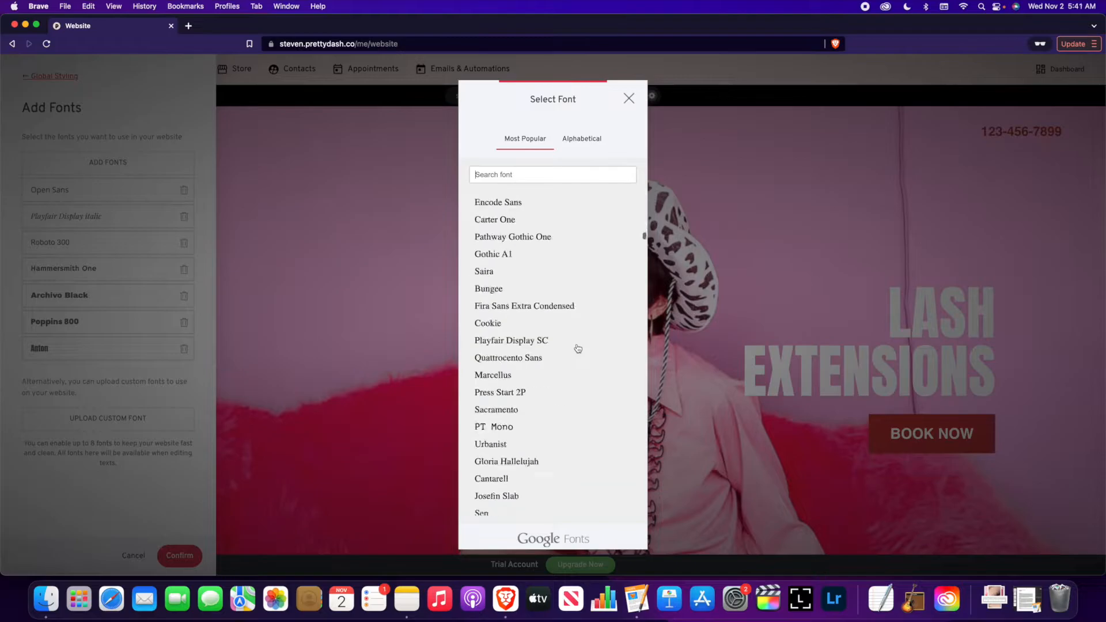
left_click(402, 241)
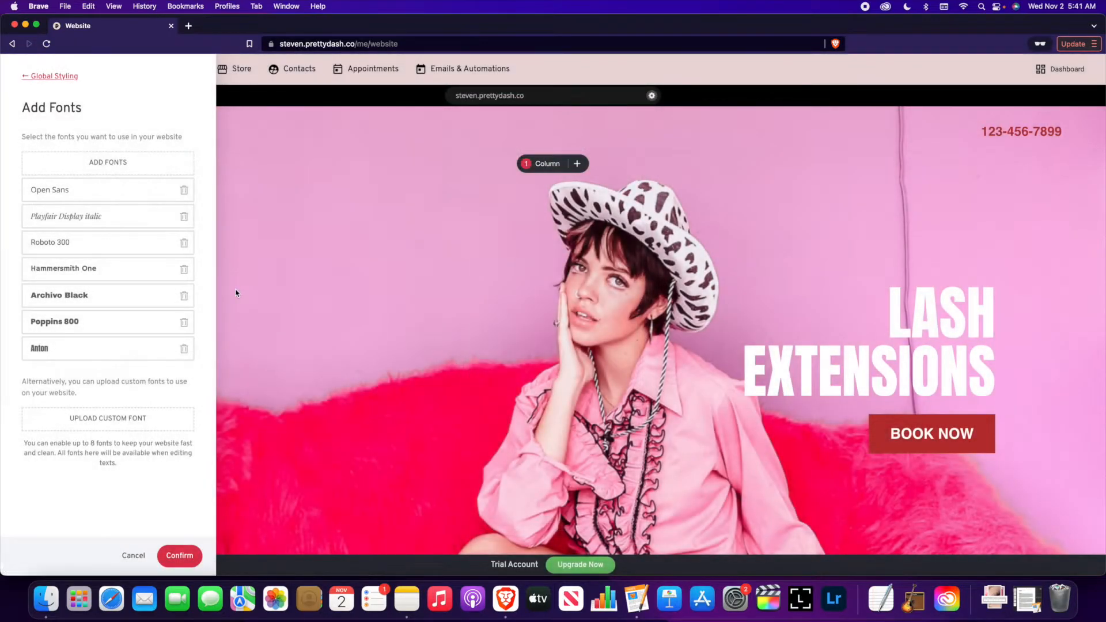
Inspect the custom font upload form and the Google font picker, leaving the website's font list as it is.
left_click(140, 417)
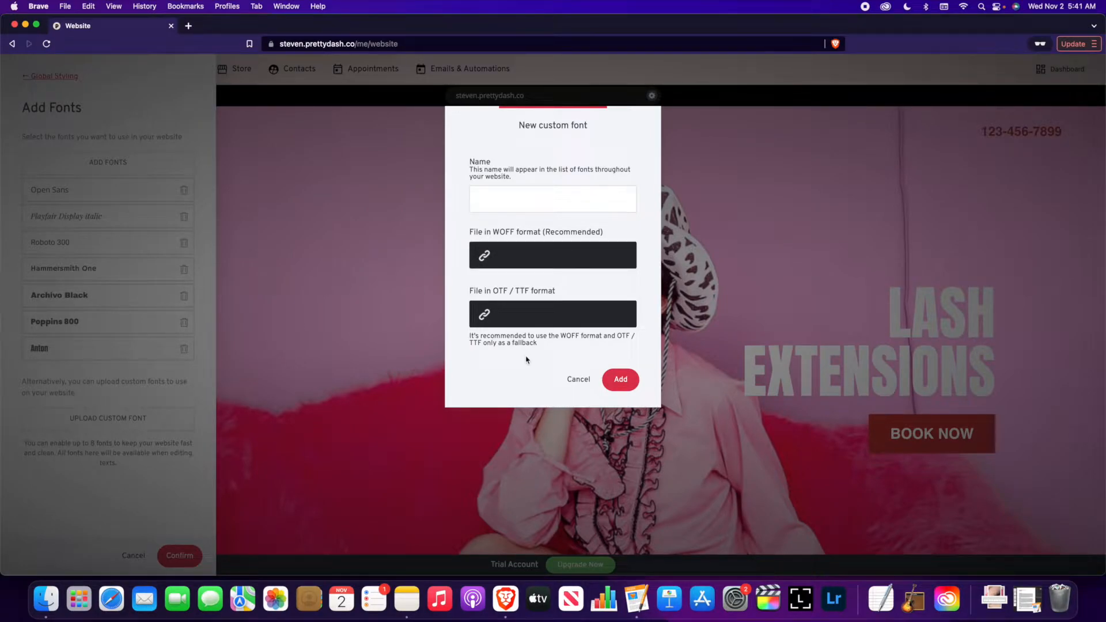
left_click(578, 378)
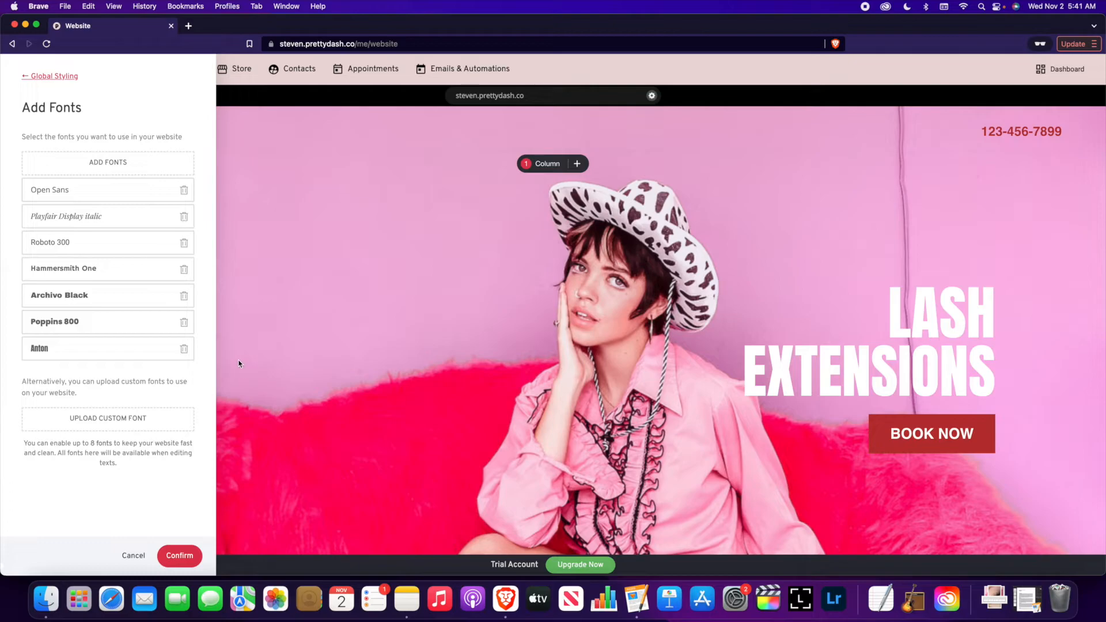
left_click(109, 162)
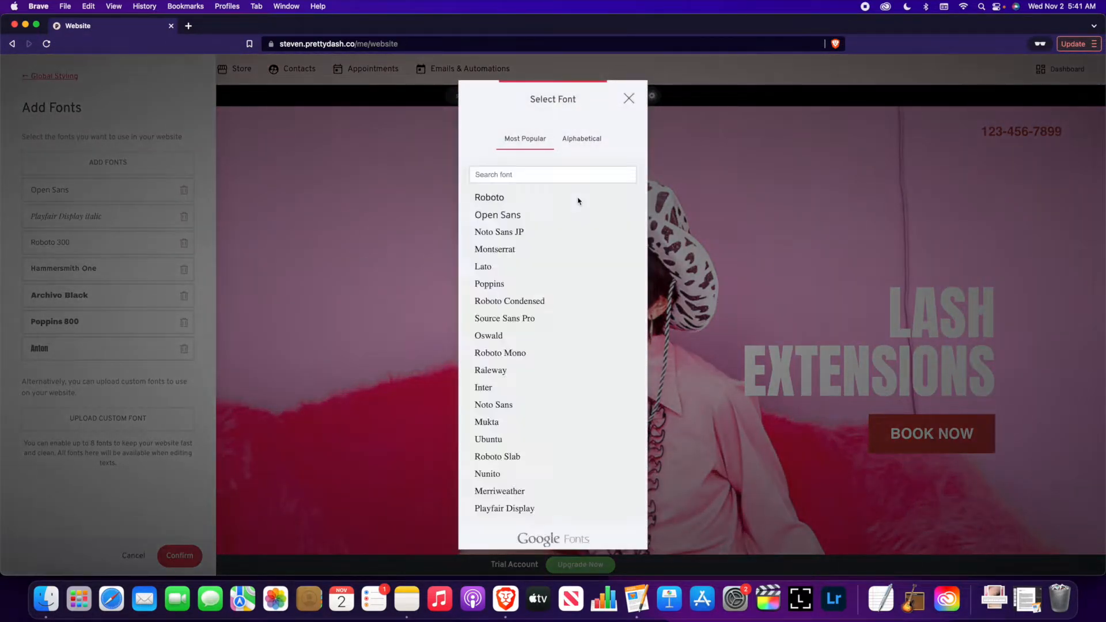
left_click(628, 98)
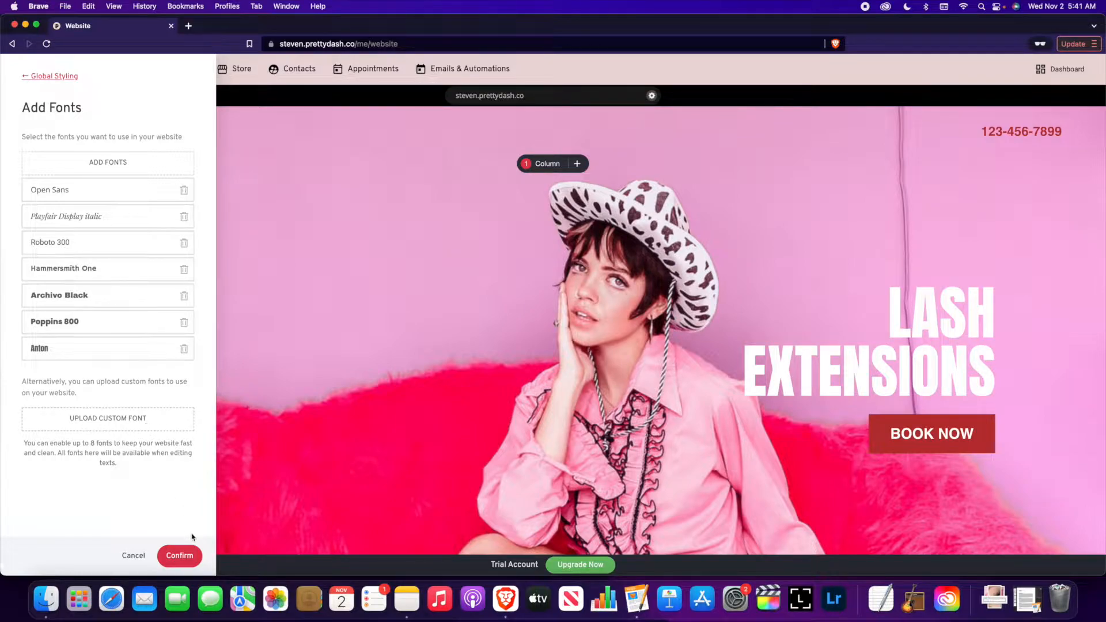
left_click(191, 559)
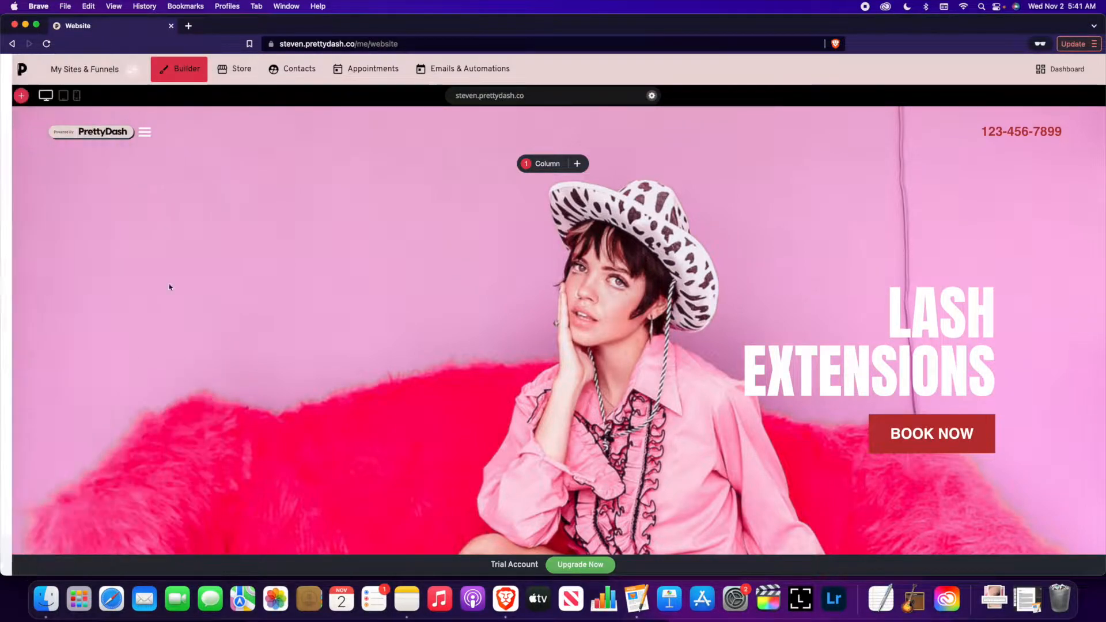
Review the global text styling for paragraph, headings, quote and text links, including the link hover settings.
left_click(29, 309)
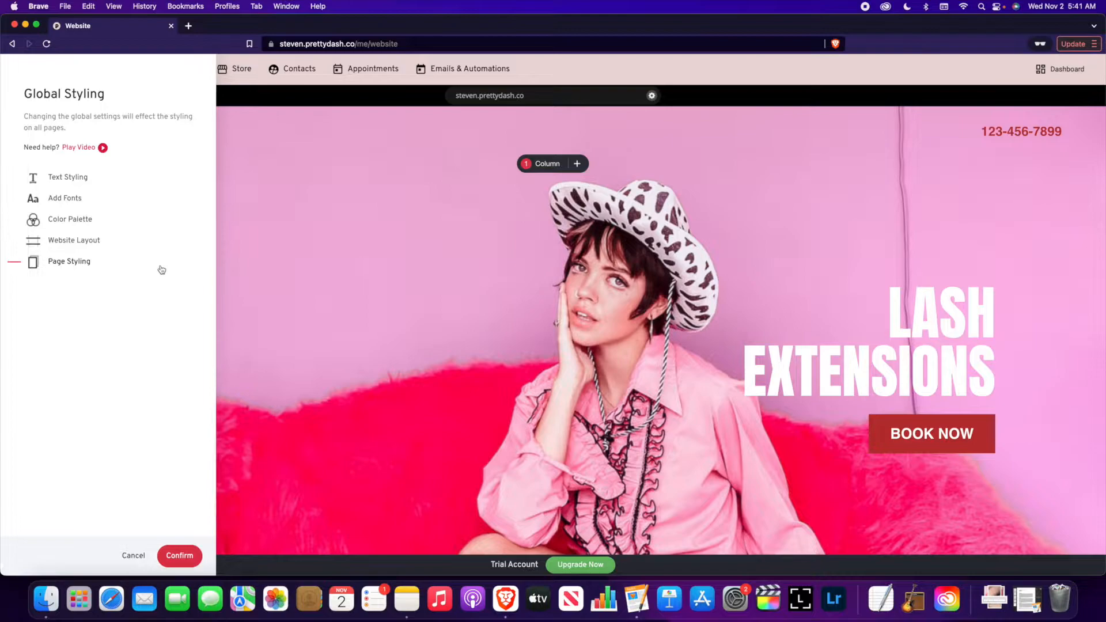
left_click(78, 178)
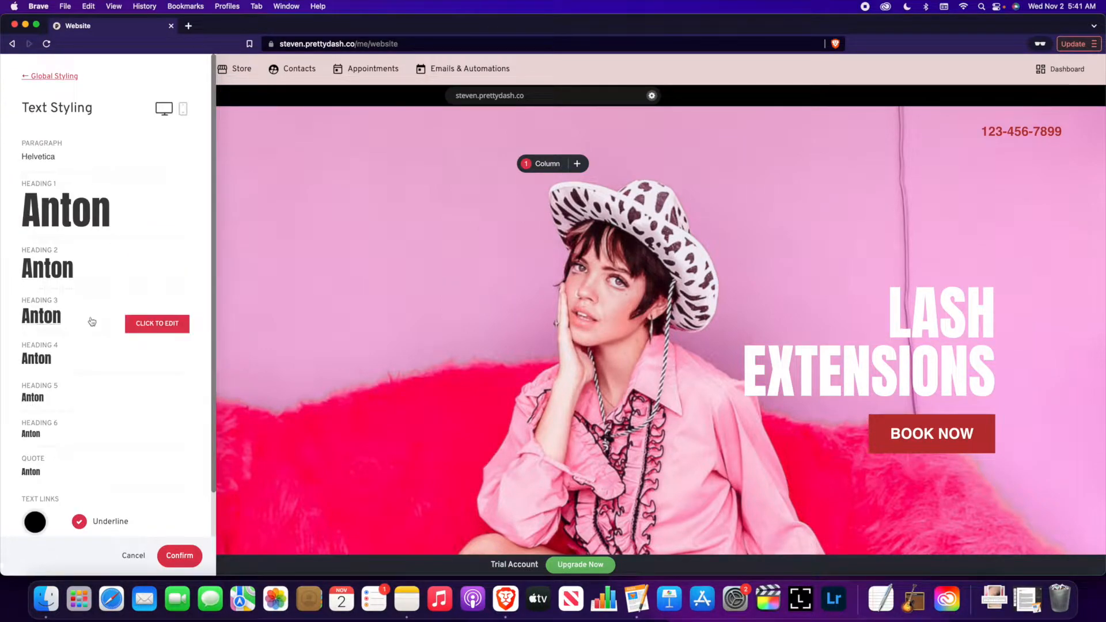
scroll(99, 304, "down", 3)
scroll(101, 305, "up", 3)
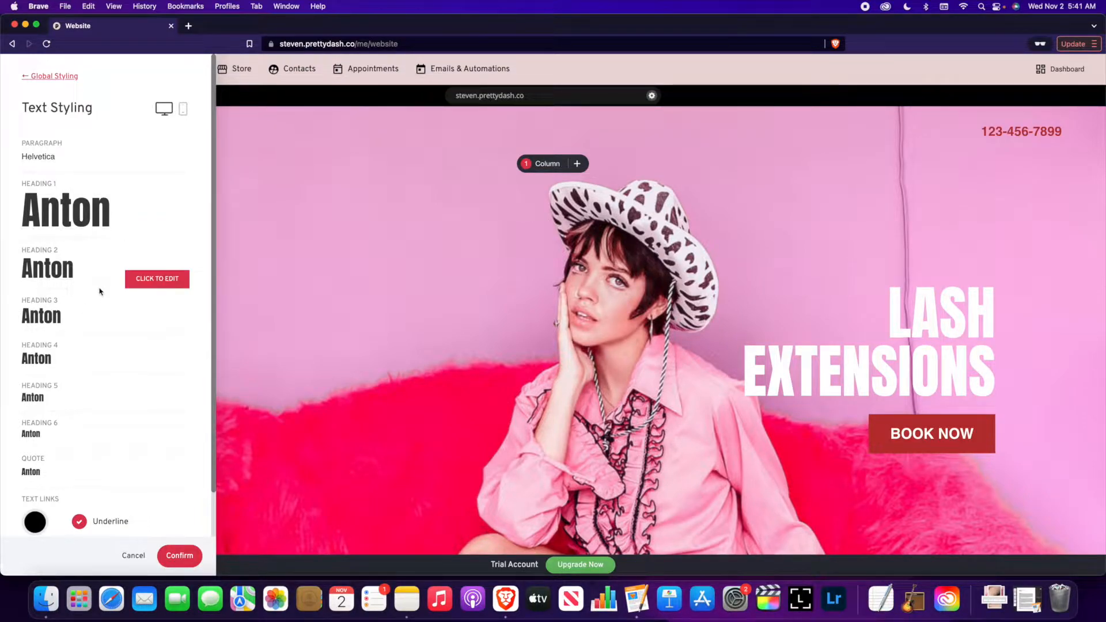
scroll(80, 414, "down", 3)
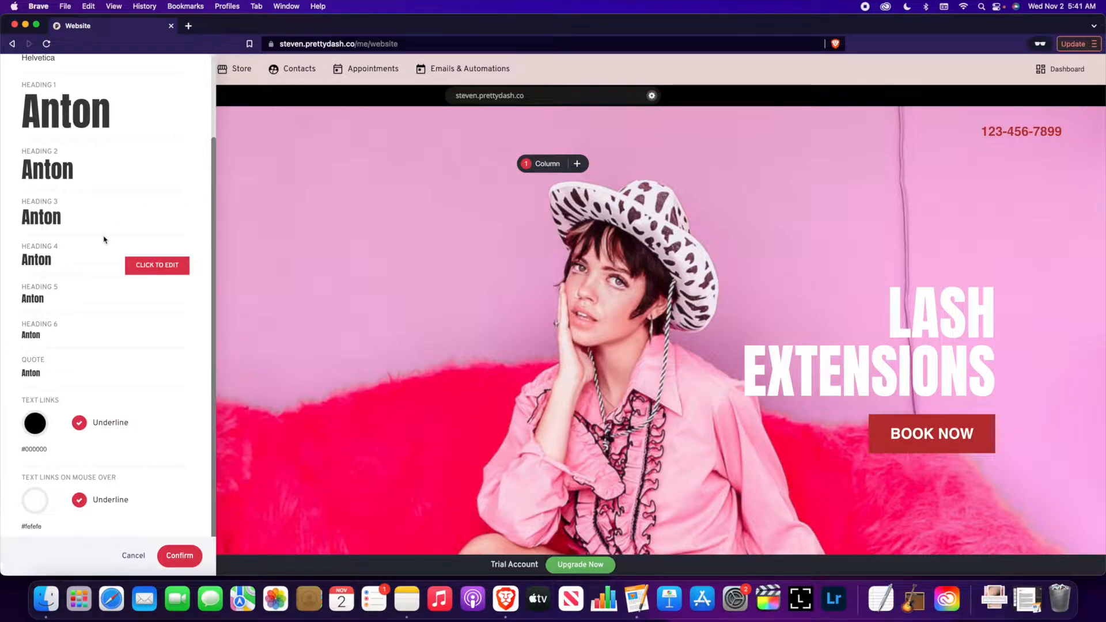
scroll(105, 283, "up", 1)
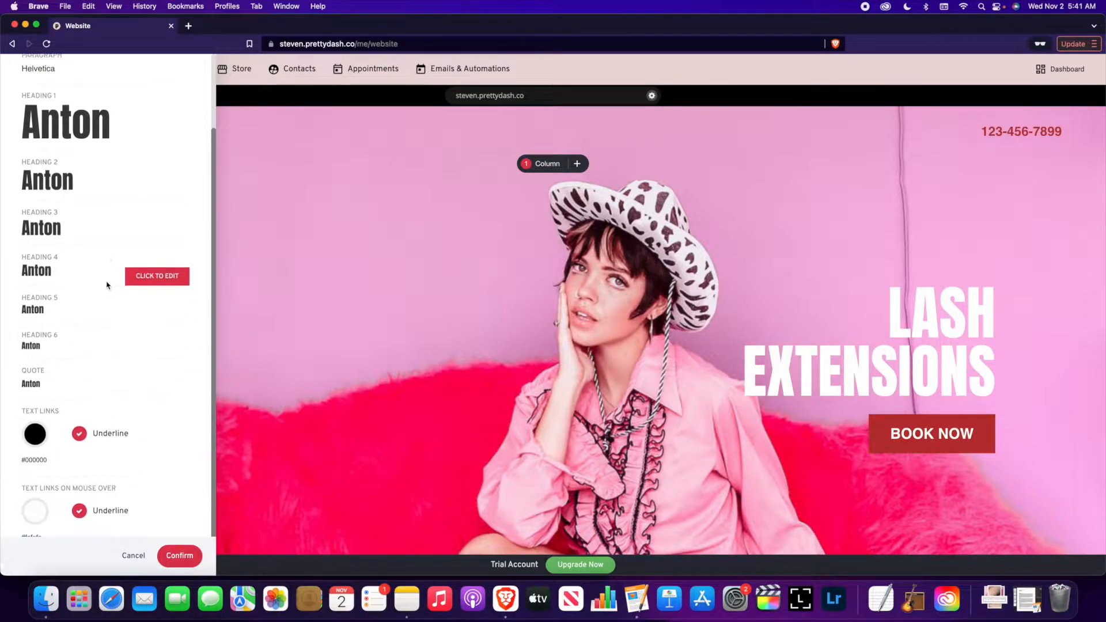
scroll(98, 385, "up", 2)
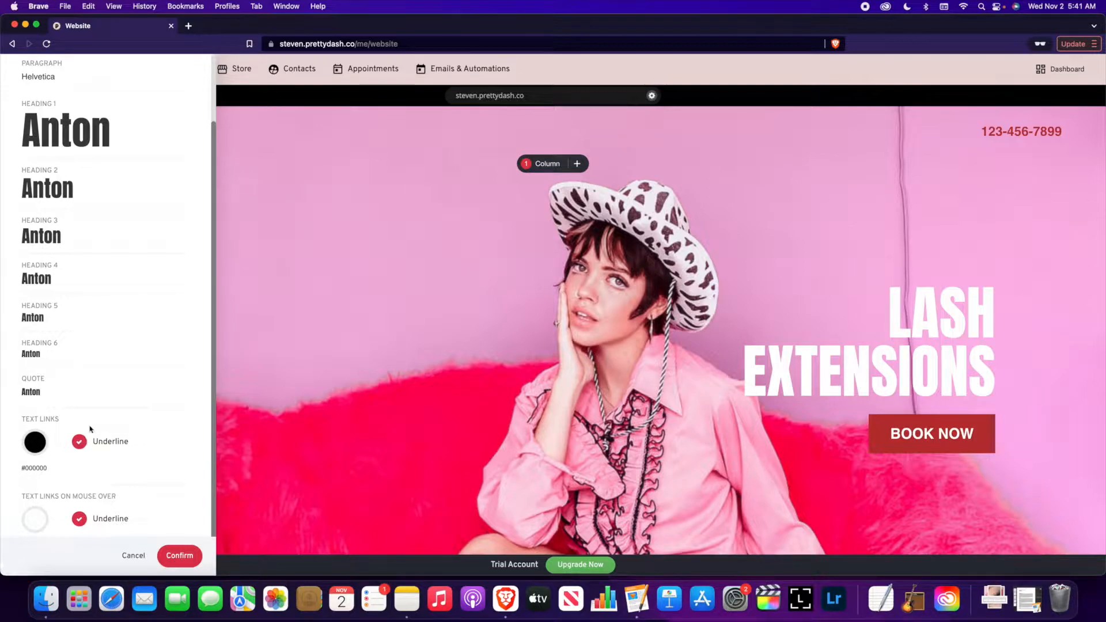
scroll(79, 390, "down", 3)
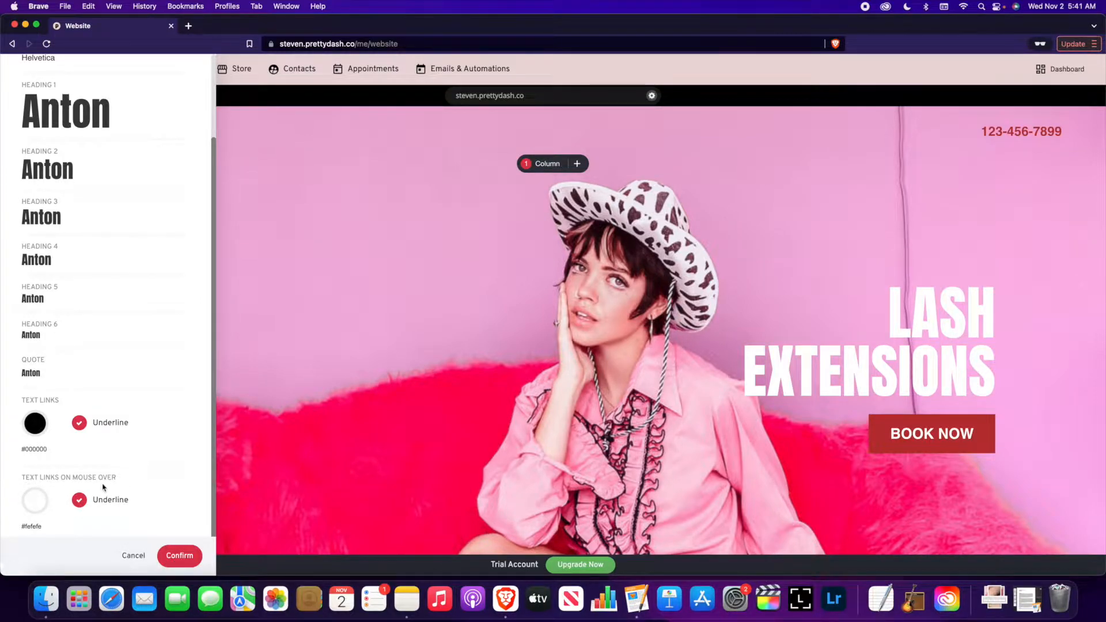
mouse_move(82, 353)
scroll(82, 353, "up", 5)
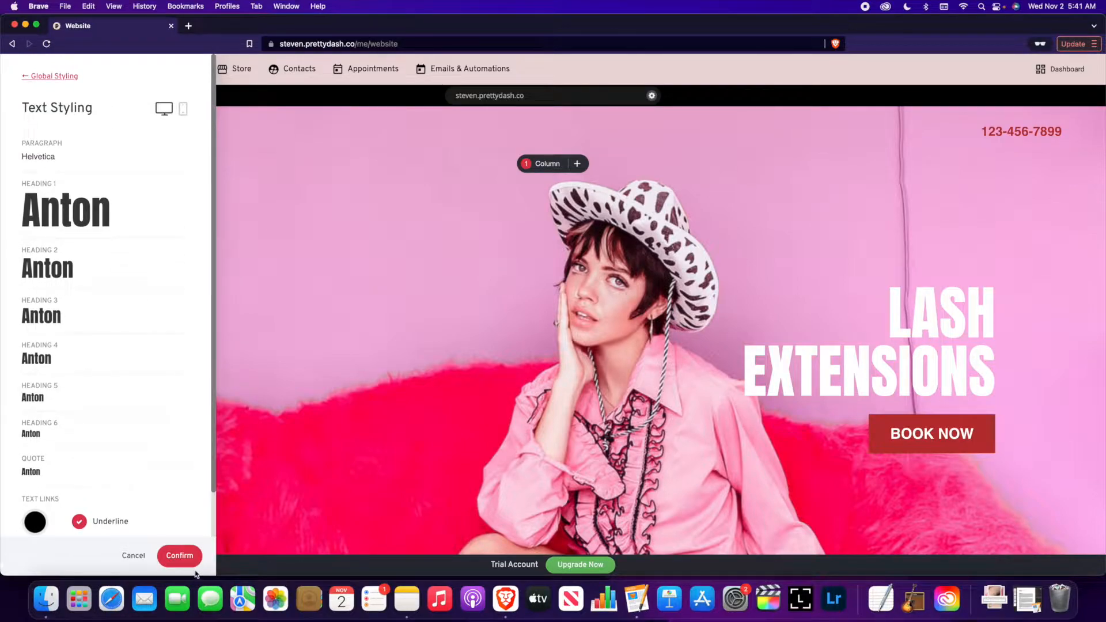
left_click(179, 556)
Set the primary color of the global color palette to black (#000000) and apply it to the website.
left_click(32, 309)
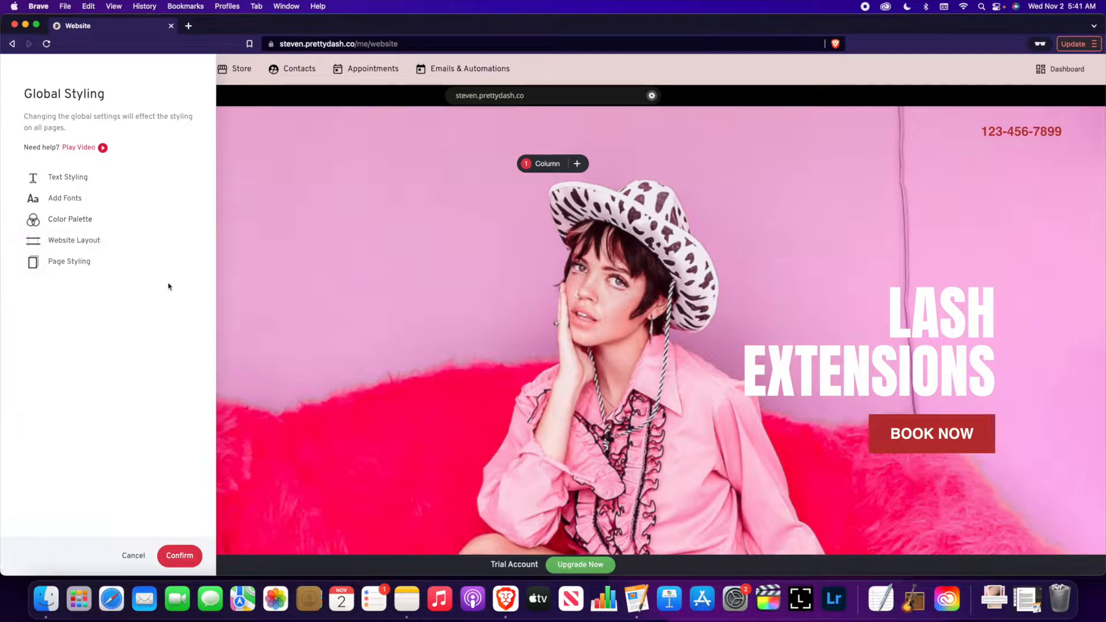
left_click(79, 222)
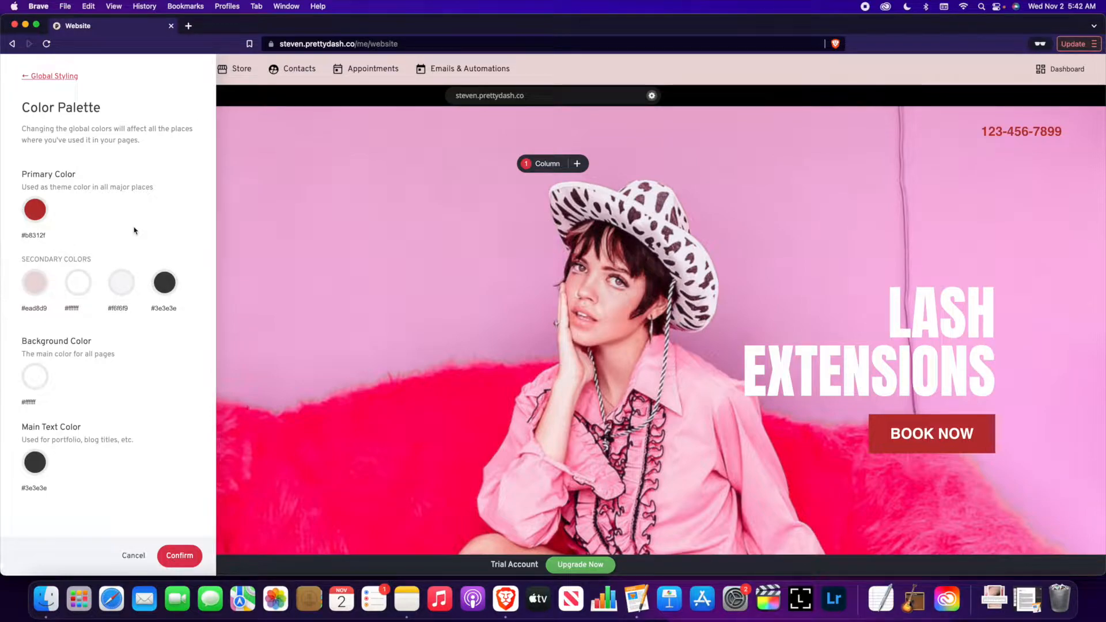
left_click(36, 210)
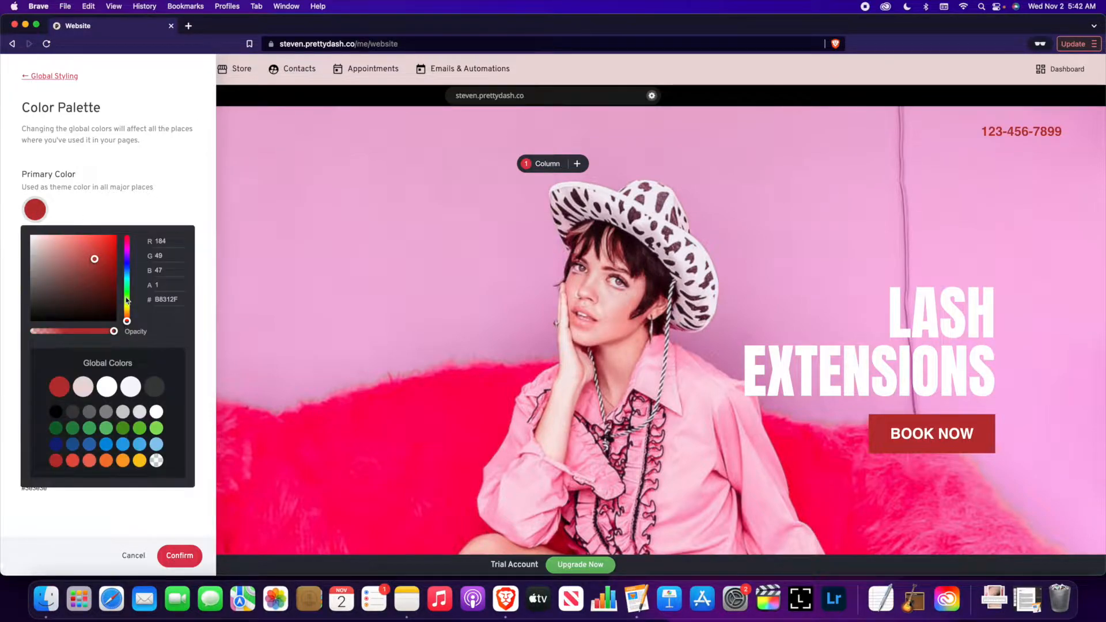
left_click(55, 411)
left_click(137, 208)
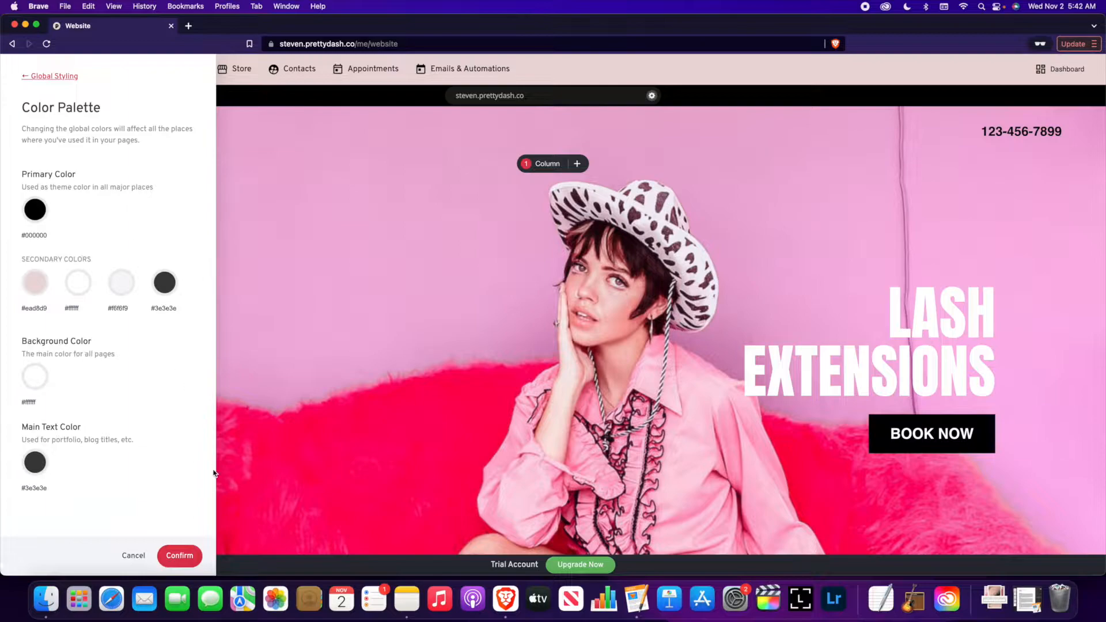
left_click(192, 556)
left_click(189, 558)
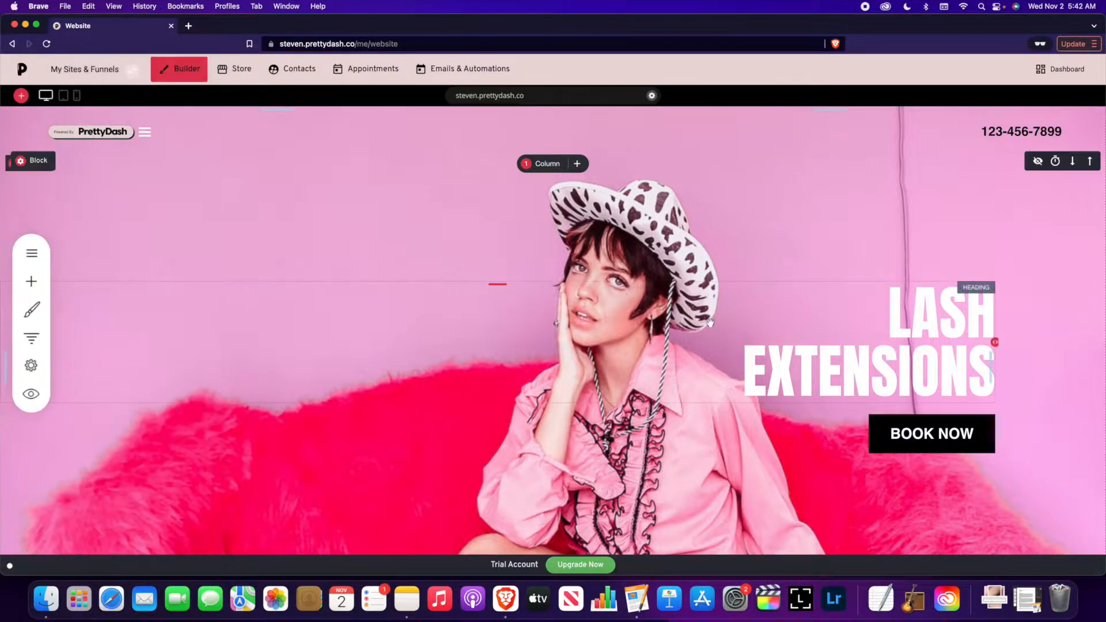
Color the word EXTENSIONS in the hero heading with the global white (#FFFFFF) and save the page.
double_click(868, 358)
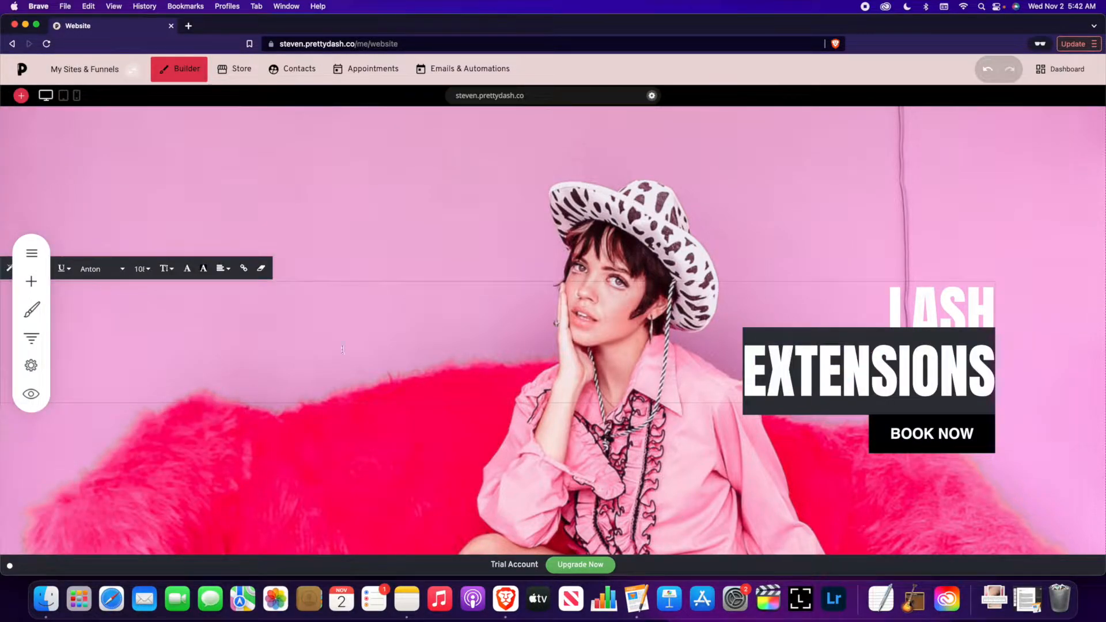
left_click(186, 270)
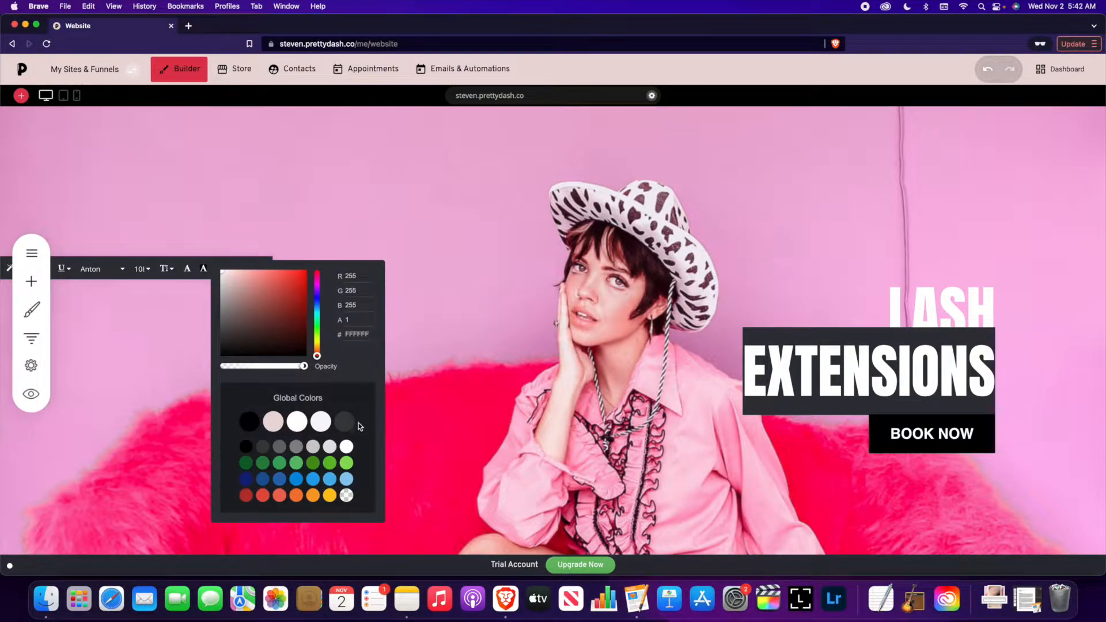
left_click(248, 422)
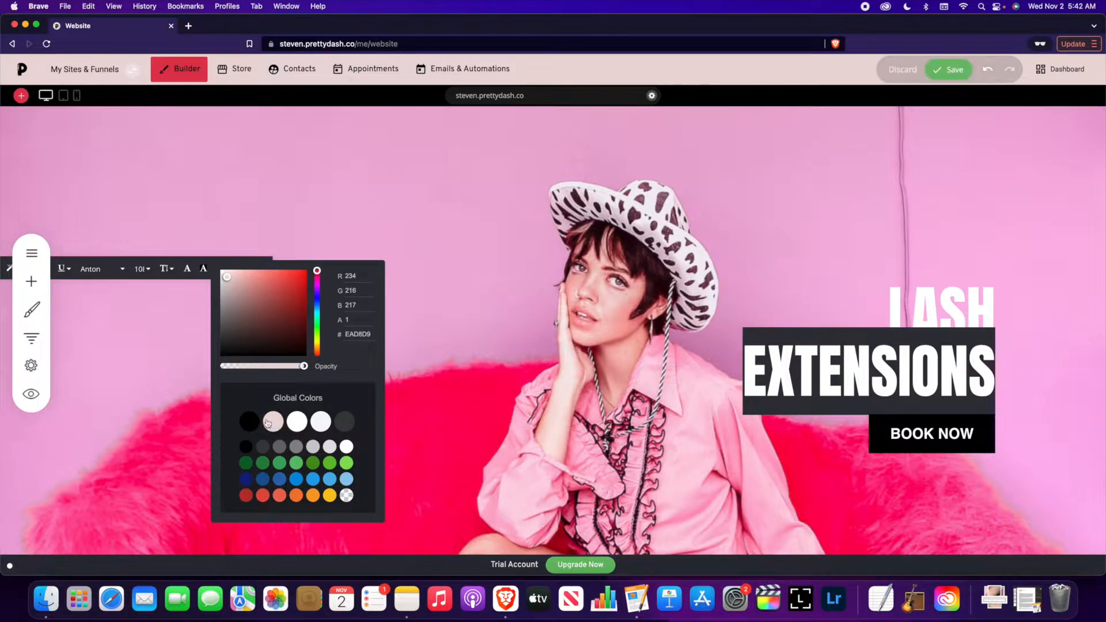
left_click(299, 422)
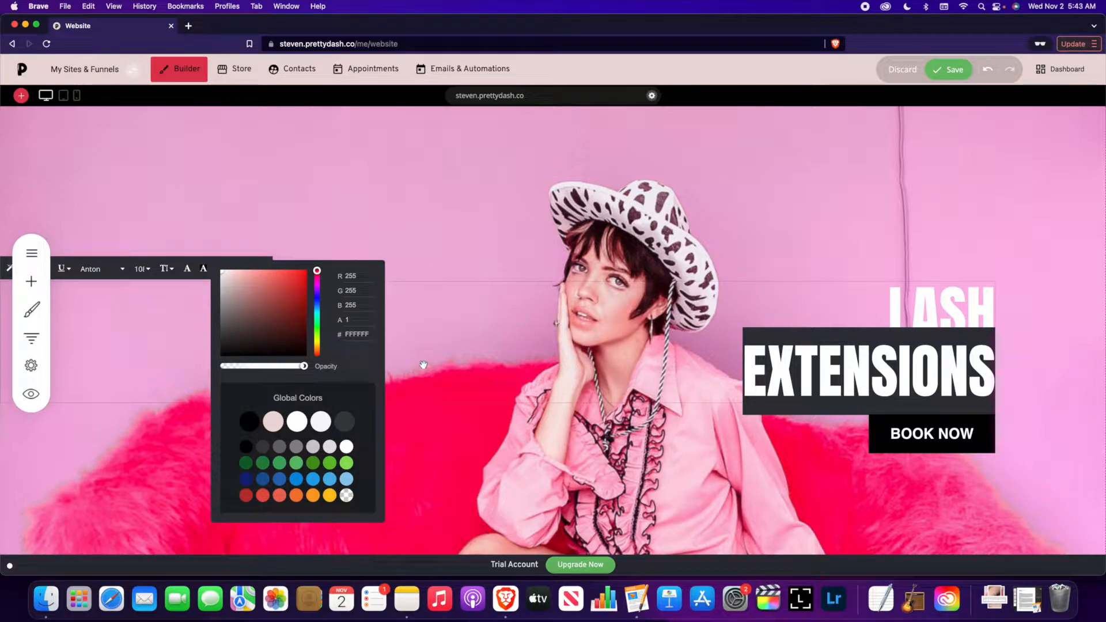
left_click(444, 351)
left_click(962, 69)
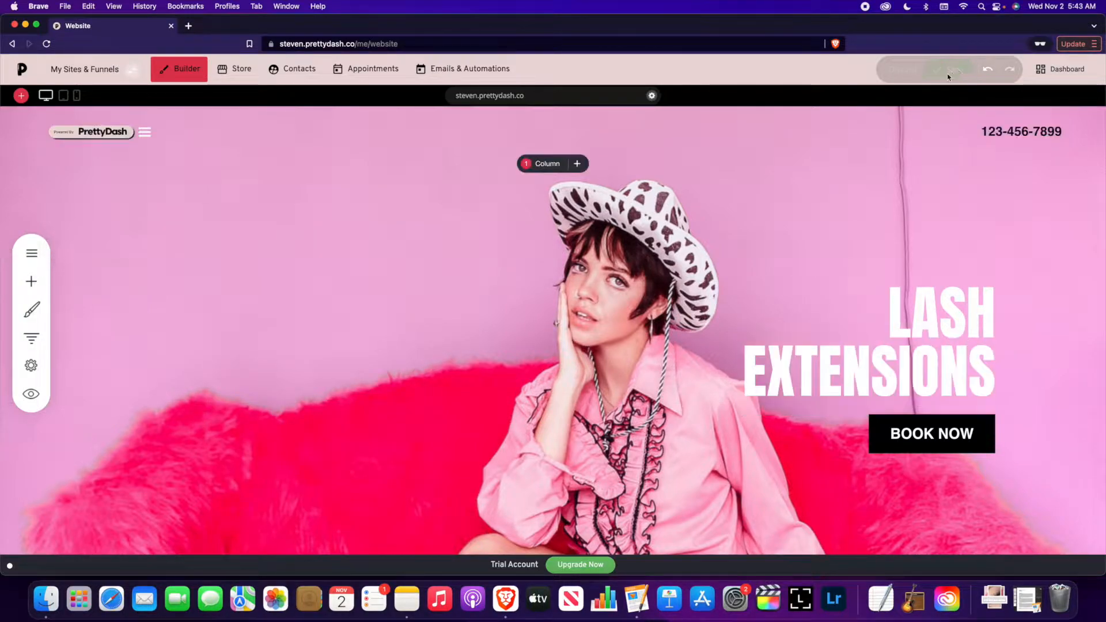
Review the global color palette's primary, secondary, background and main text colors.
left_click(32, 309)
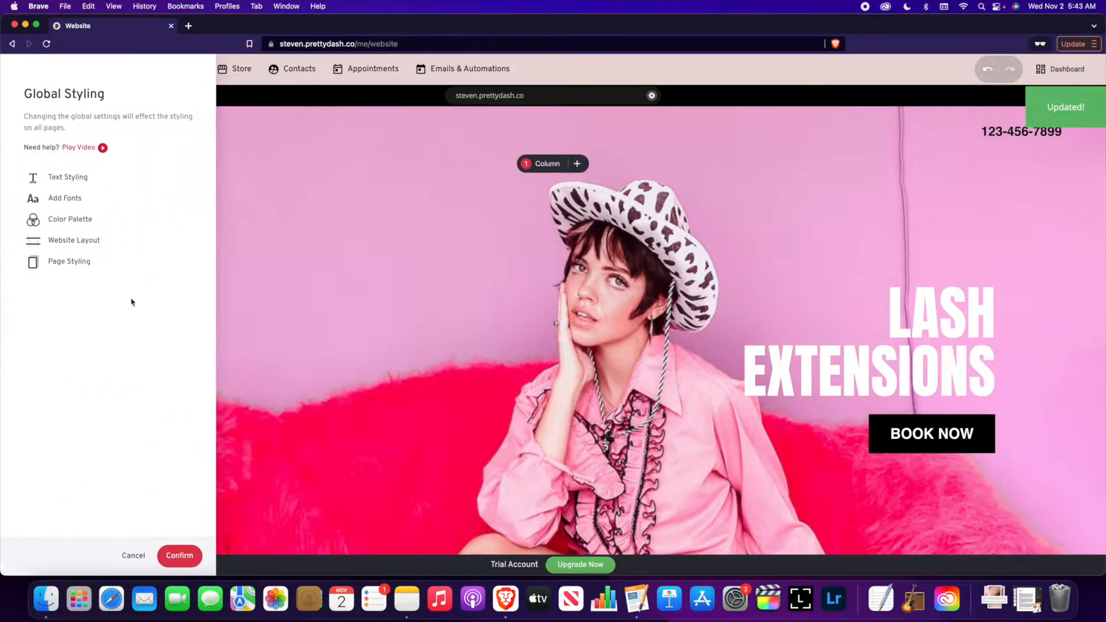
left_click(73, 216)
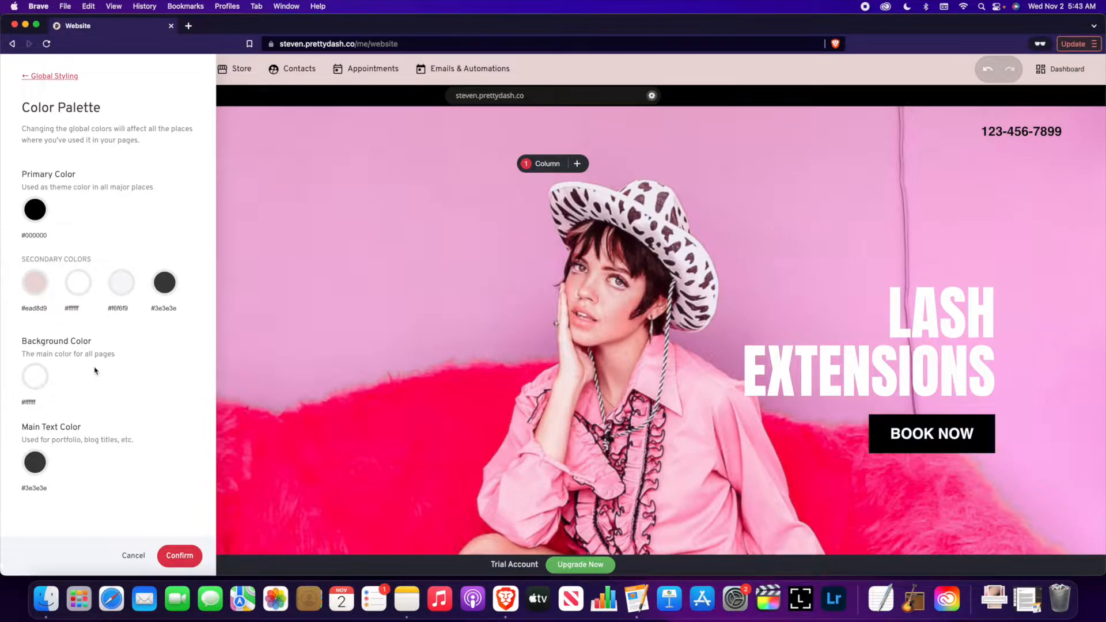
left_click(258, 330)
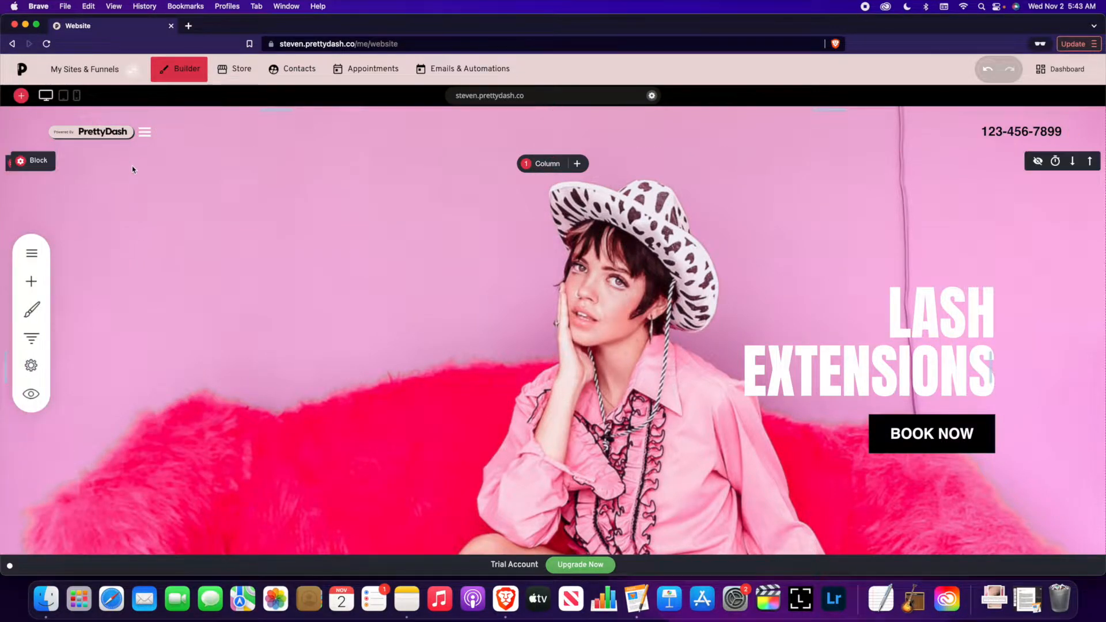
Check which global colors are offered for the hero block's background color, without applying any.
left_click(44, 167)
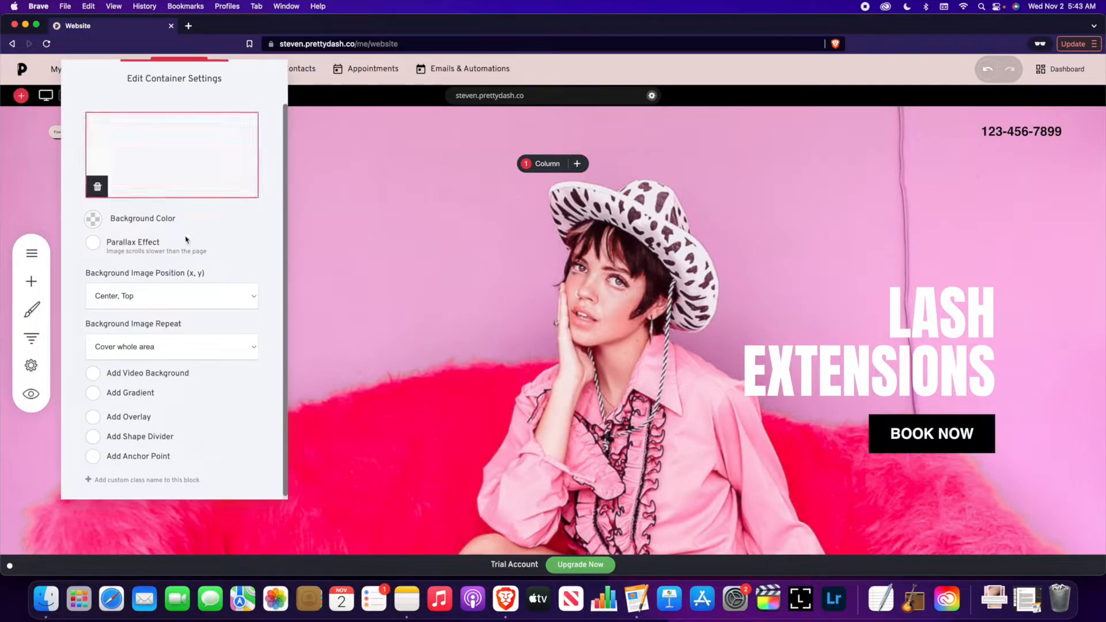
left_click(93, 218)
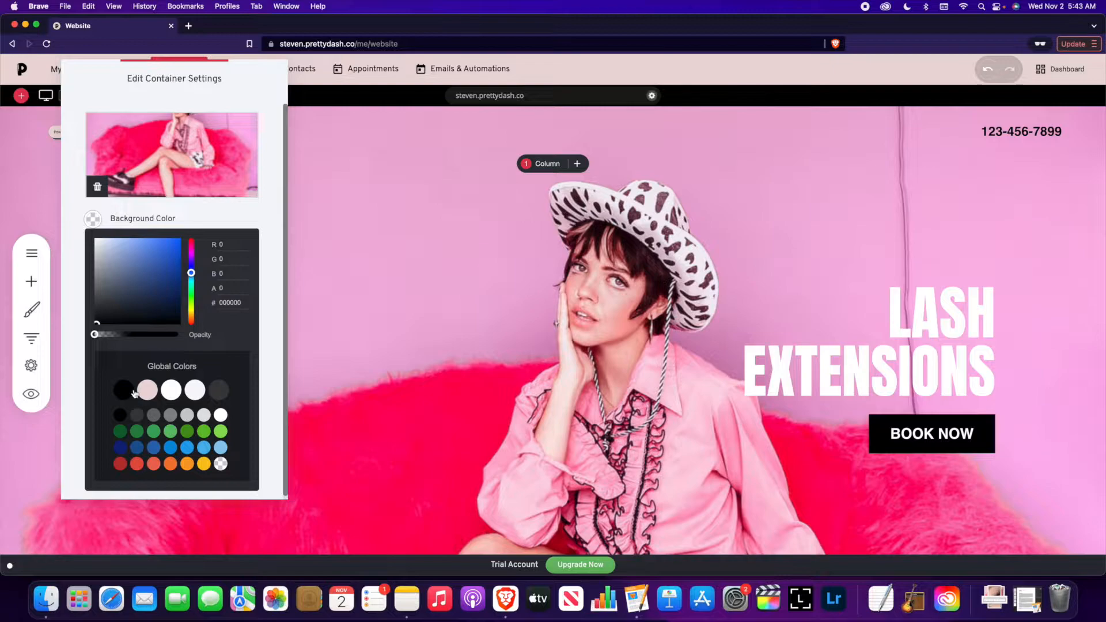
left_click(337, 278)
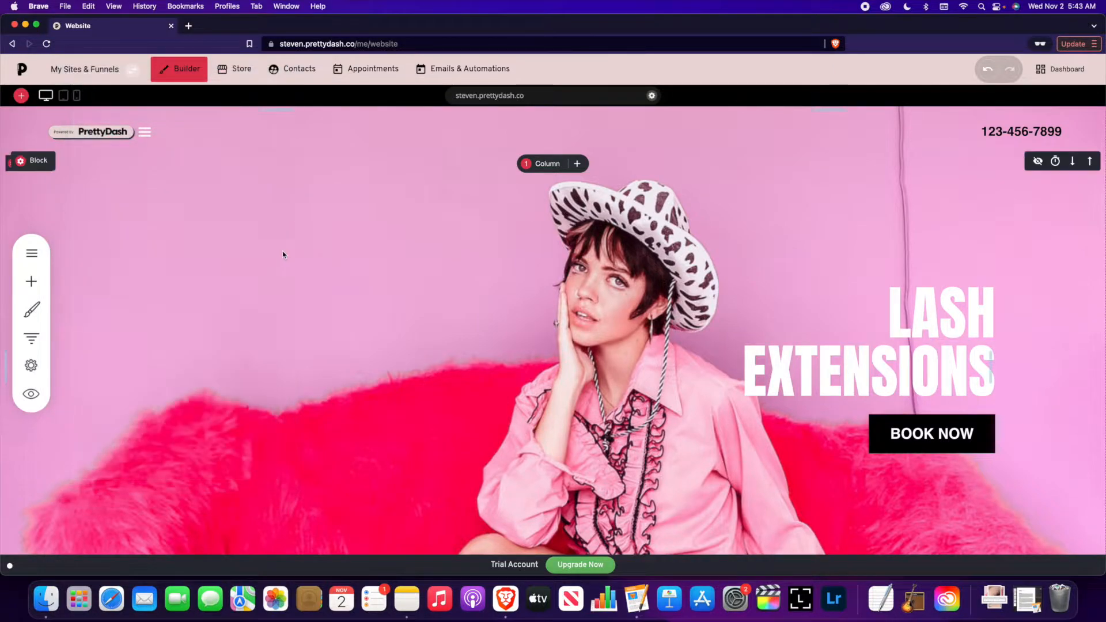
Look over the global color palette once more and confirm it without changes.
left_click(32, 309)
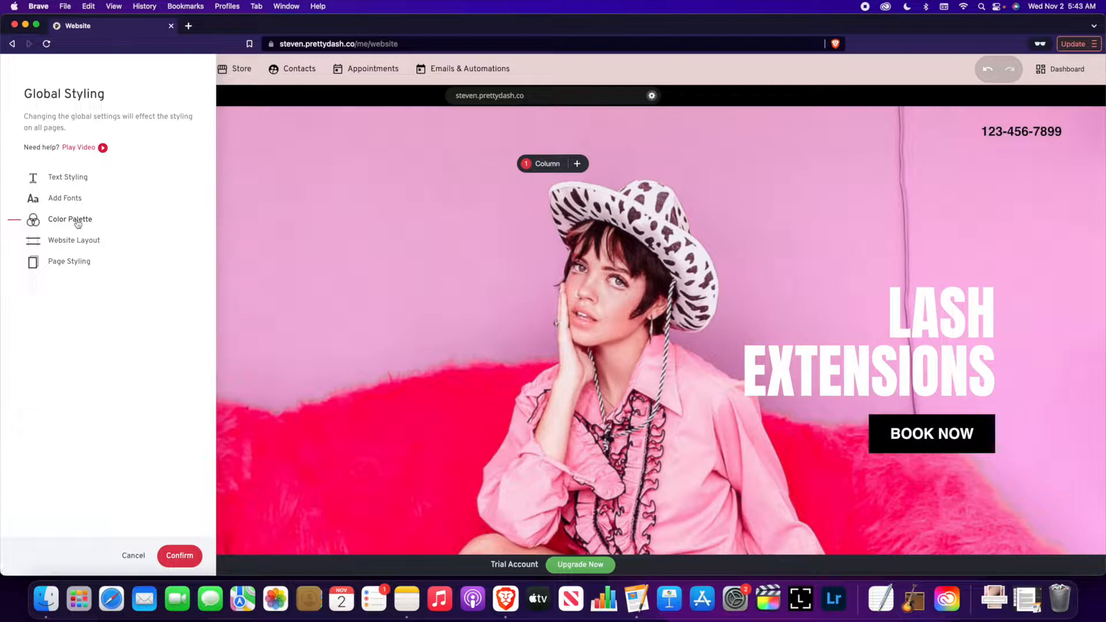
left_click(78, 224)
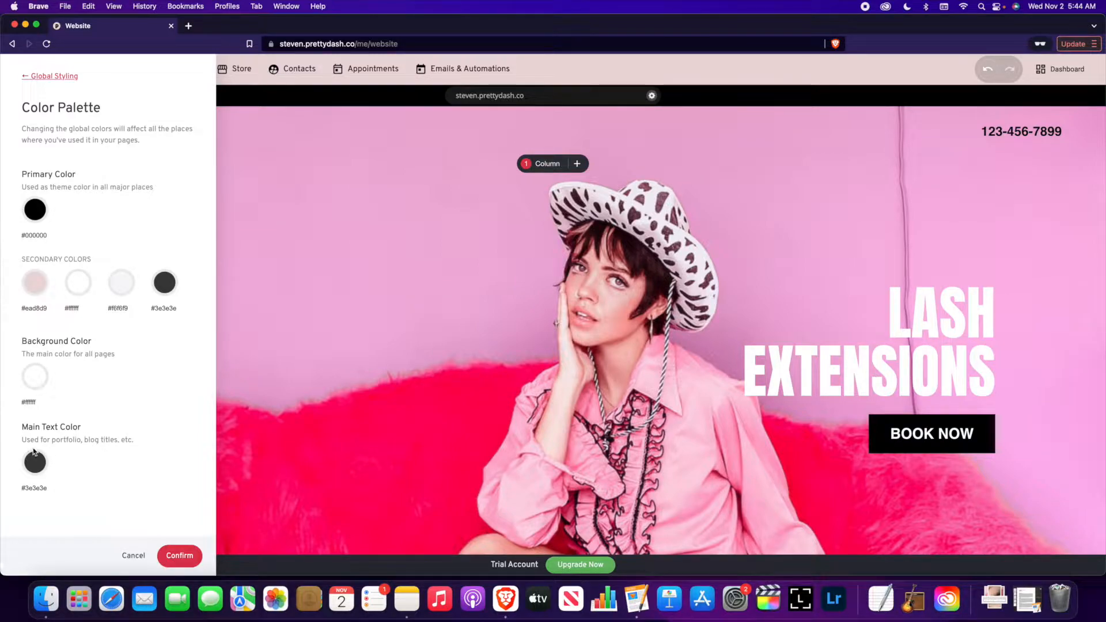
left_click(179, 554)
Review the global website layout's grid width and layout style options, keeping the Full Width style.
left_click(30, 308)
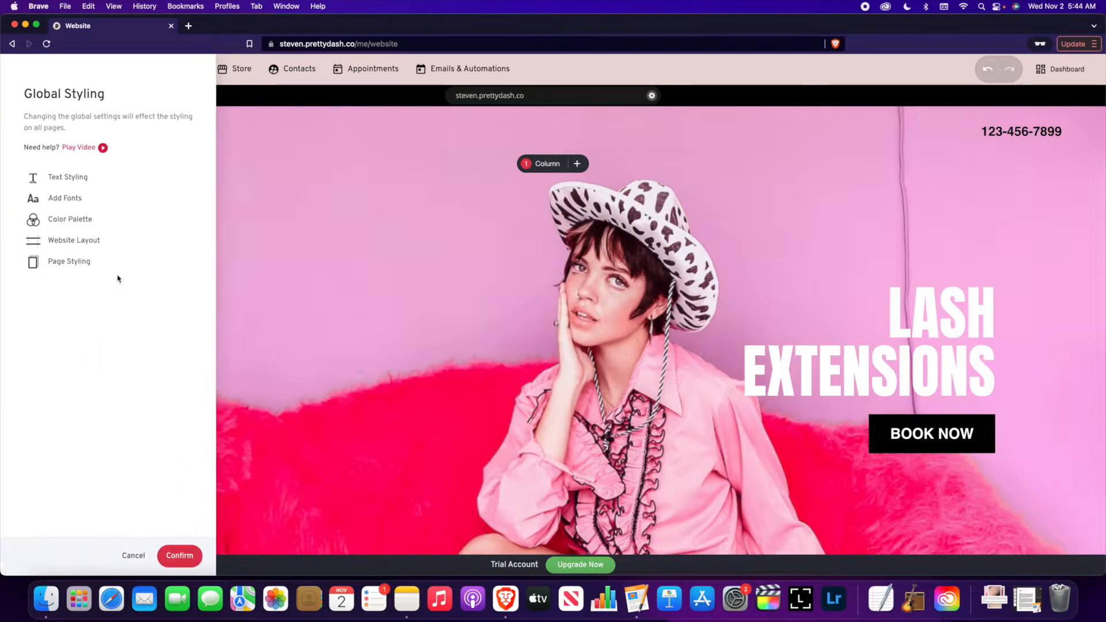
left_click(86, 242)
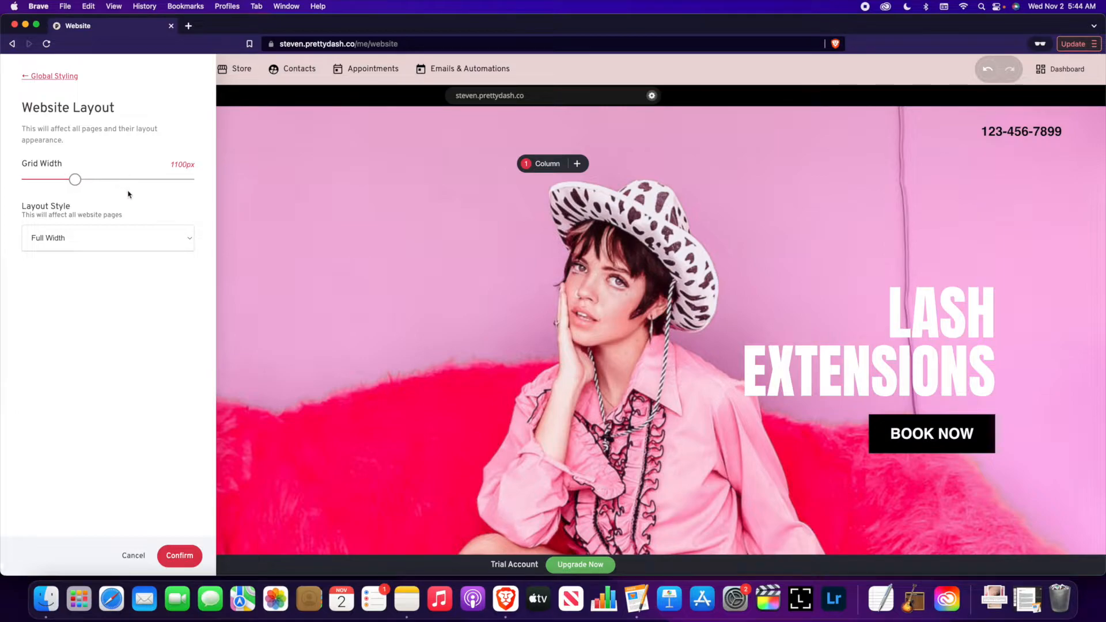
left_click(180, 240)
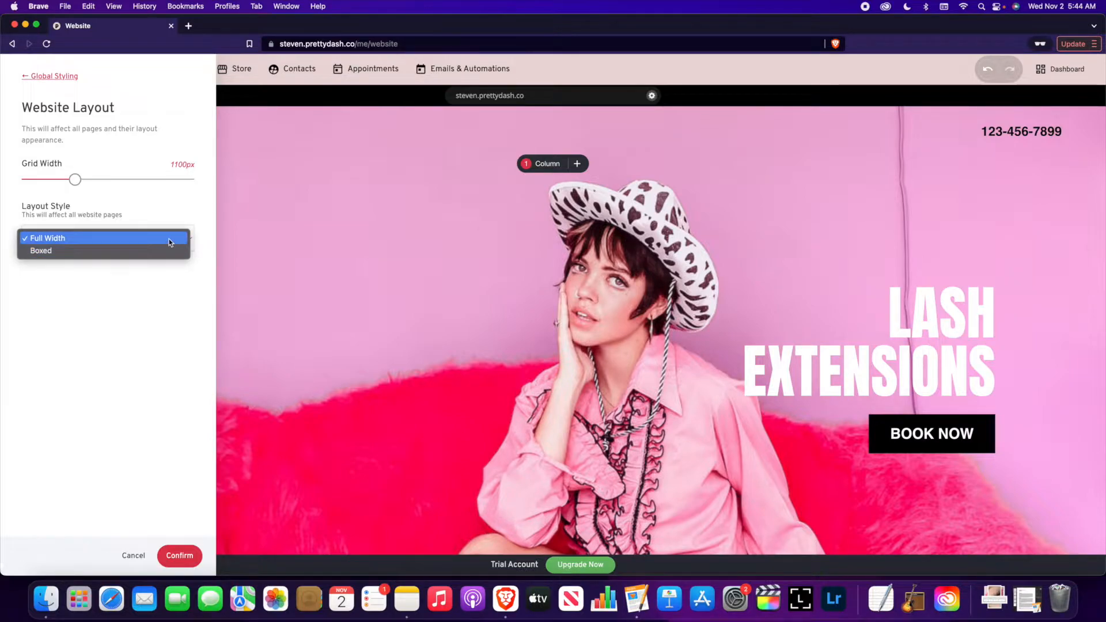
left_click(196, 199)
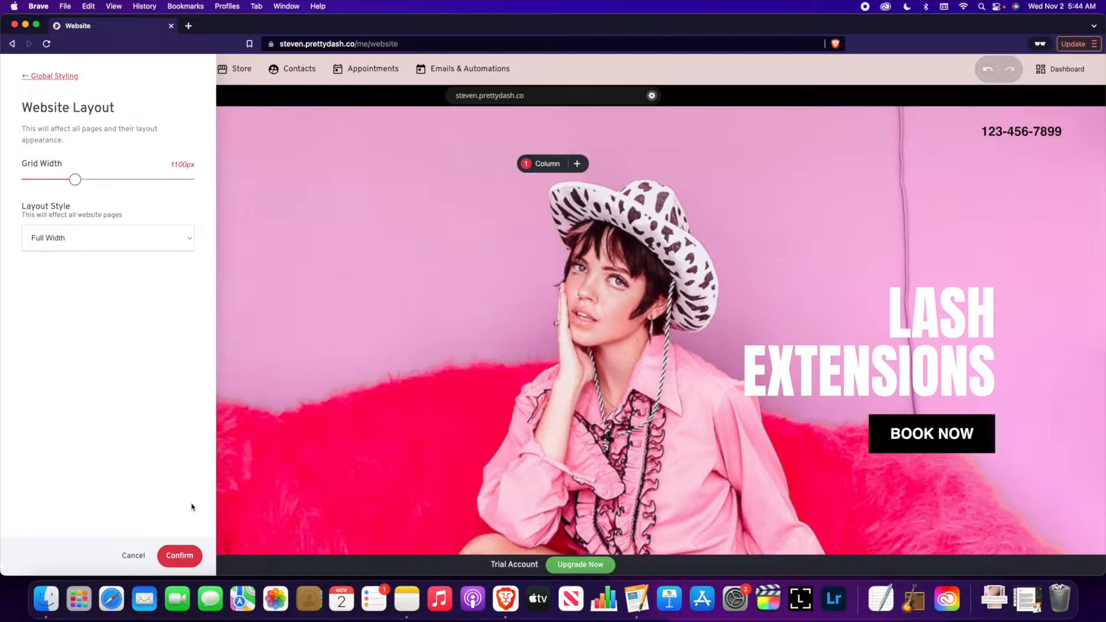
left_click(180, 555)
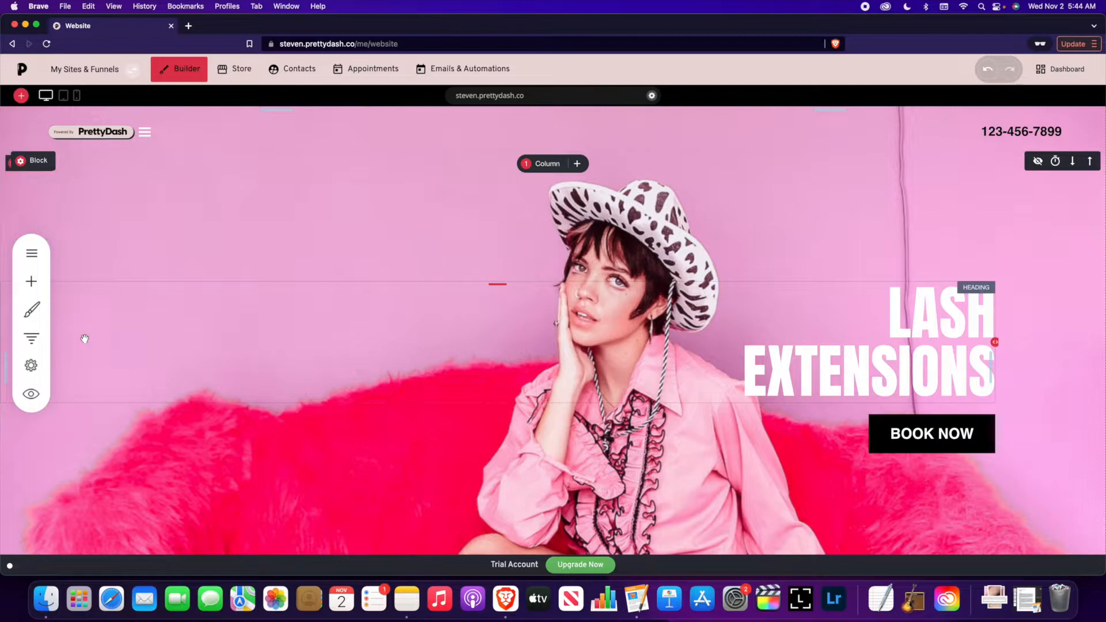
Review the current page's styling options for background image, image repeat and background color, keeping the Repeat setting.
left_click(32, 309)
left_click(87, 264)
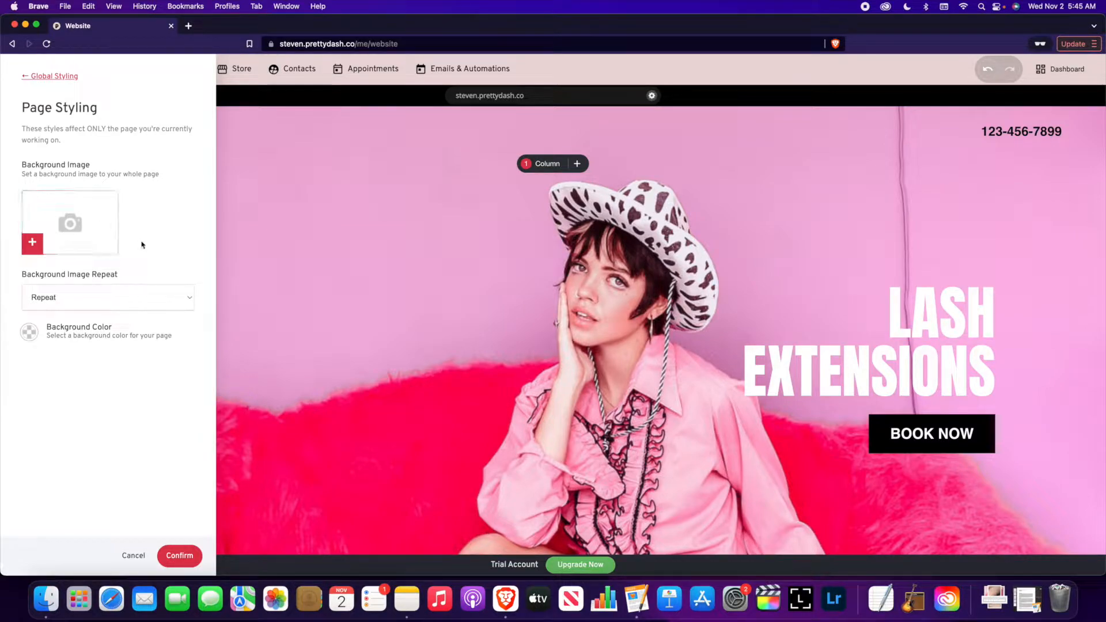
left_click(104, 307)
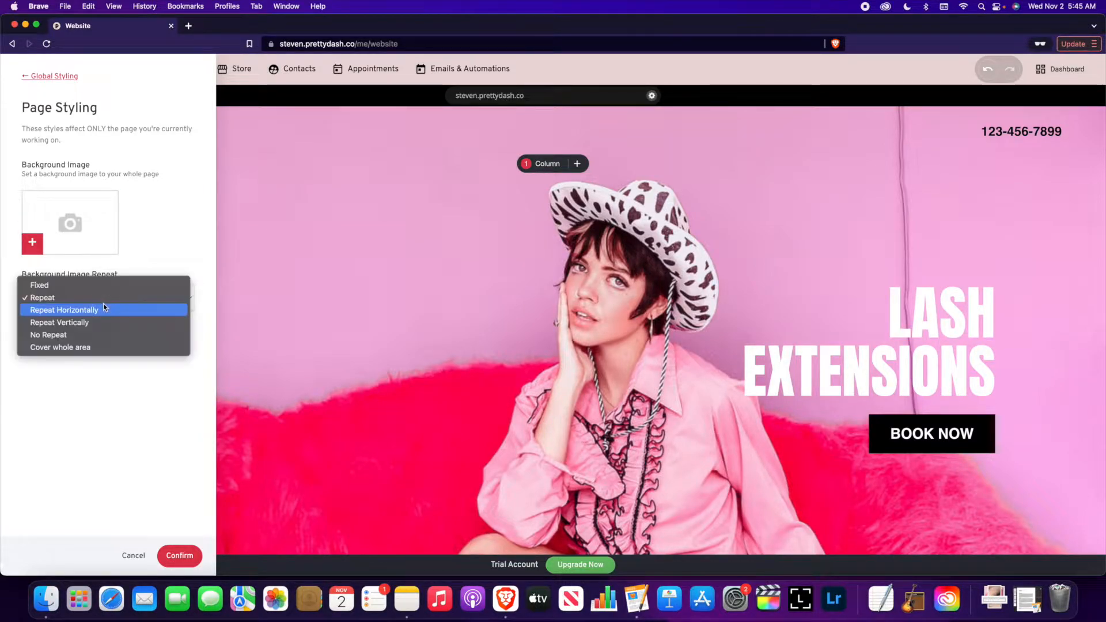
left_click(162, 249)
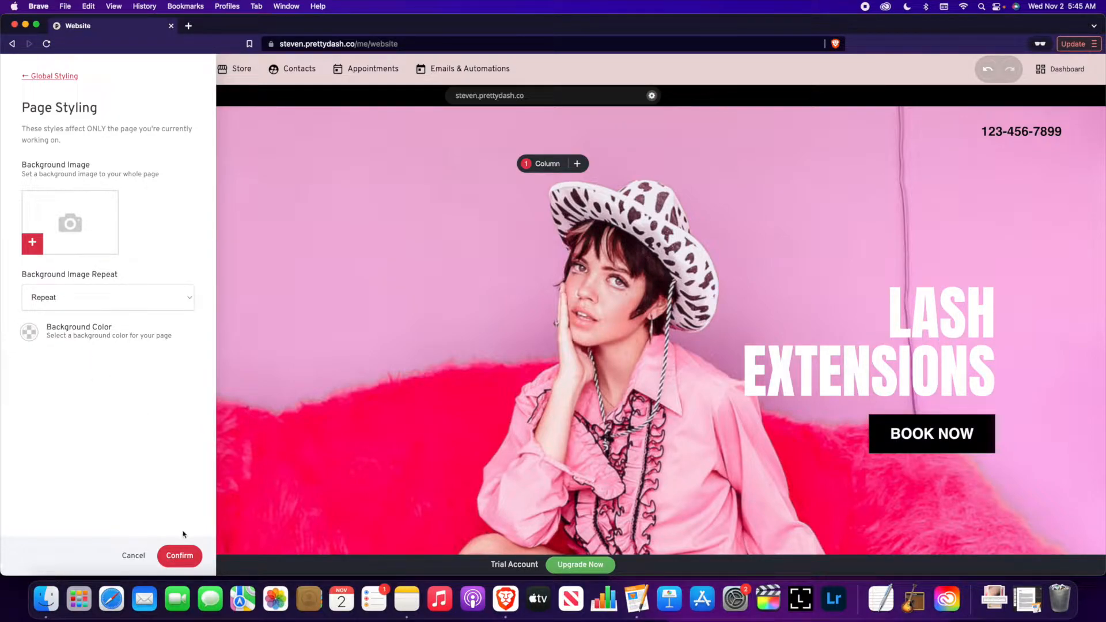
left_click(193, 556)
left_click(33, 310)
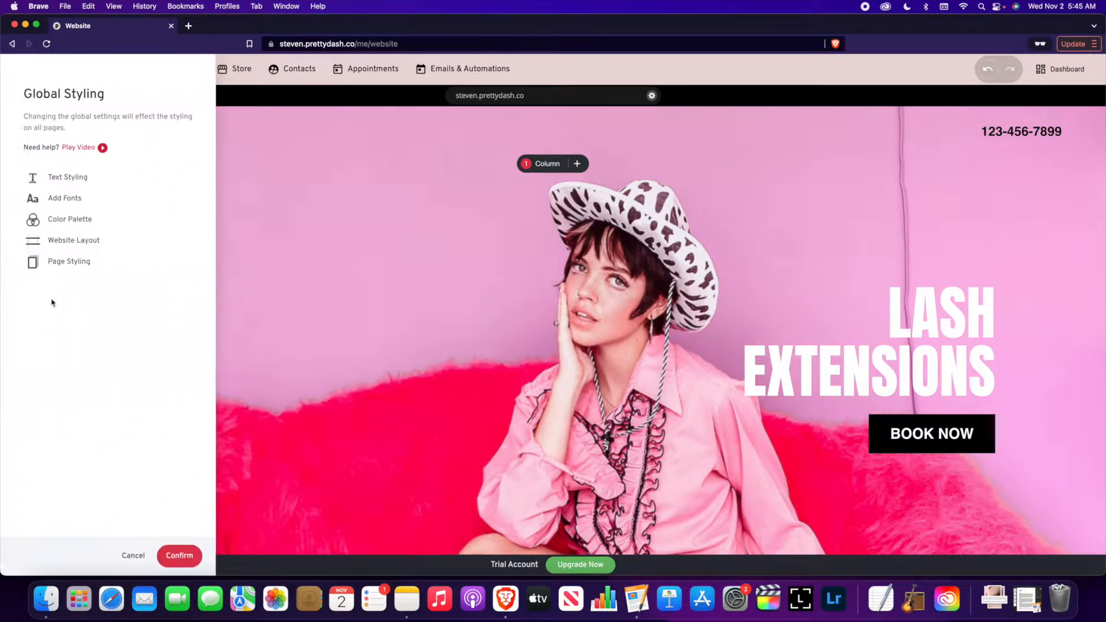
left_click(79, 263)
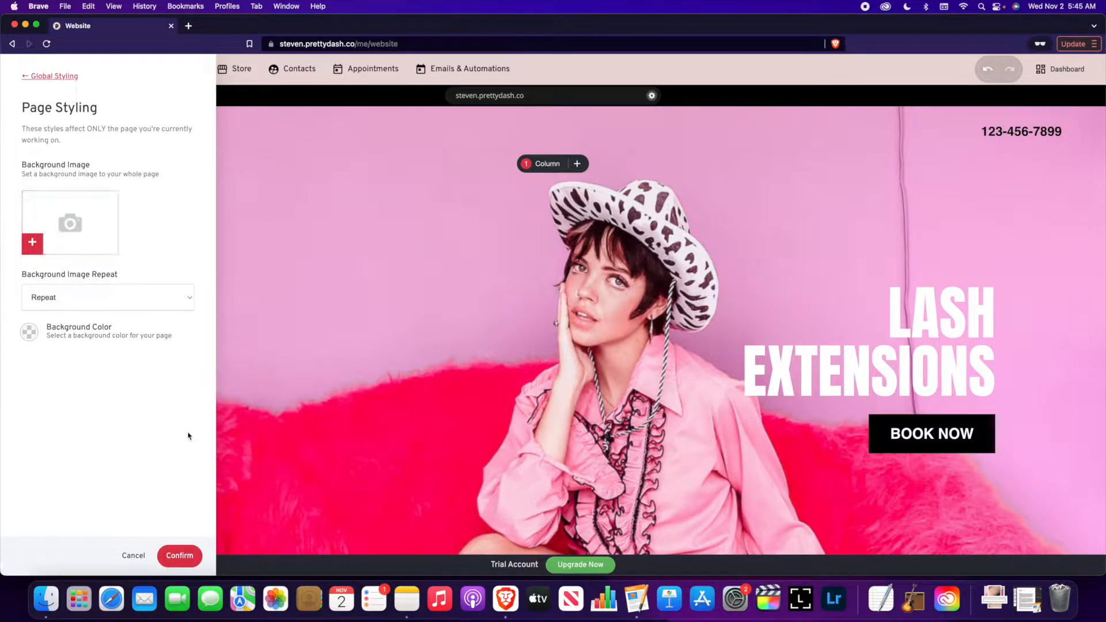
left_click(179, 555)
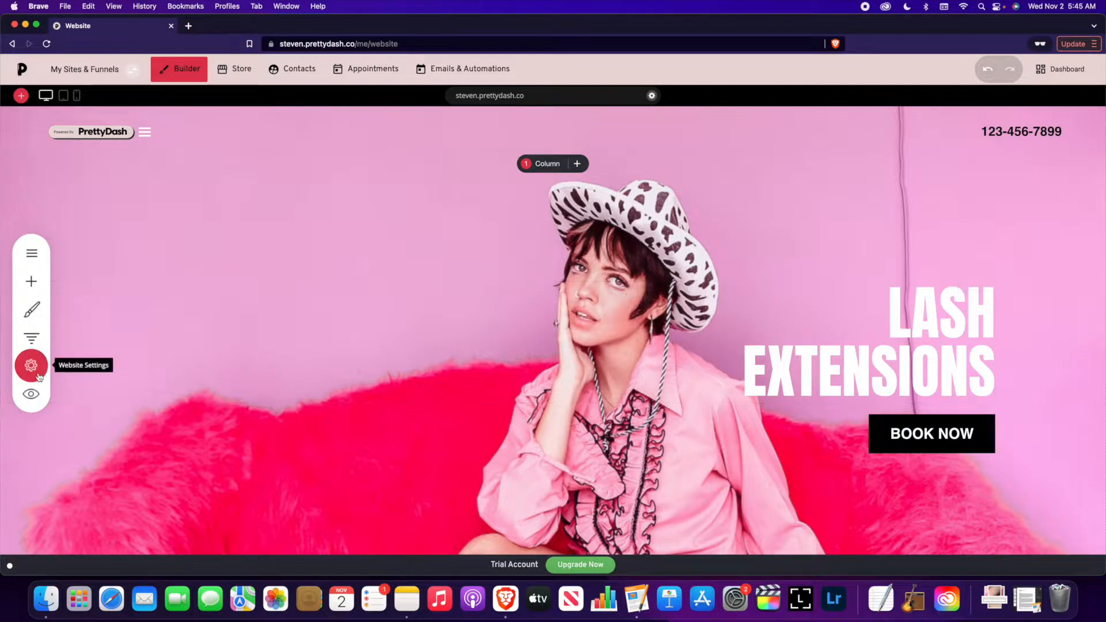
Review the general website settings and domains, and open the form for connecting an existing custom domain.
left_click(31, 367)
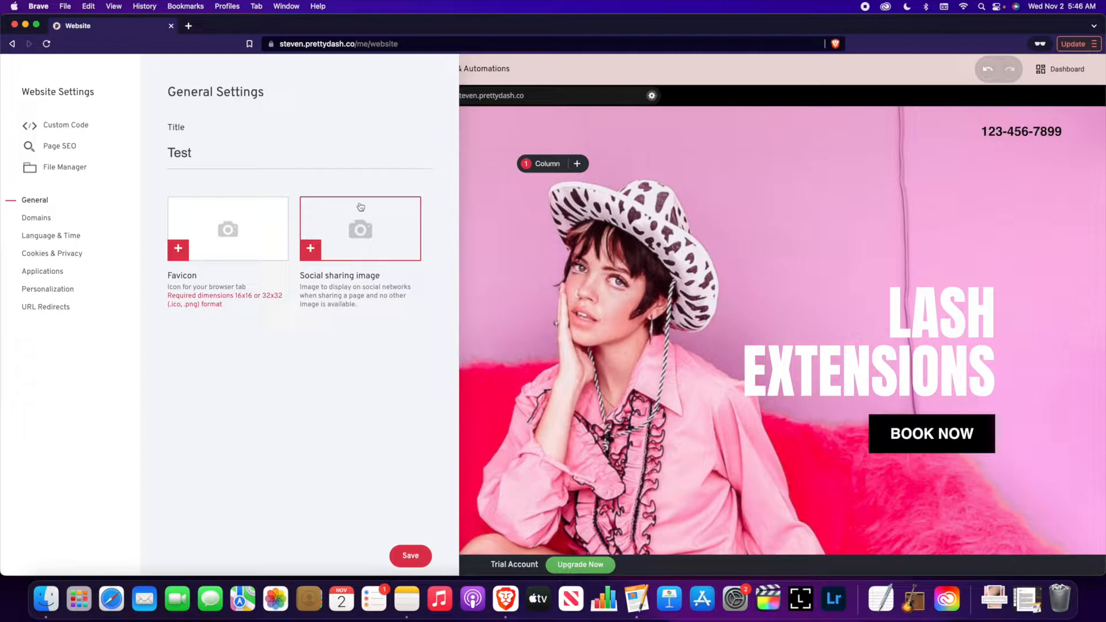
left_click(35, 218)
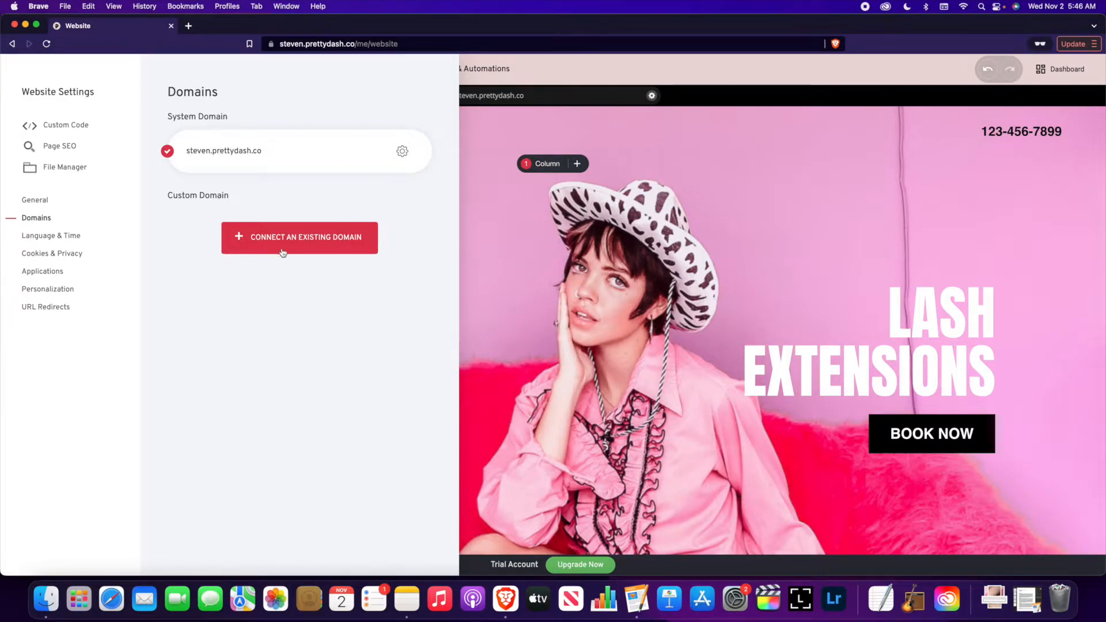
left_click(309, 237)
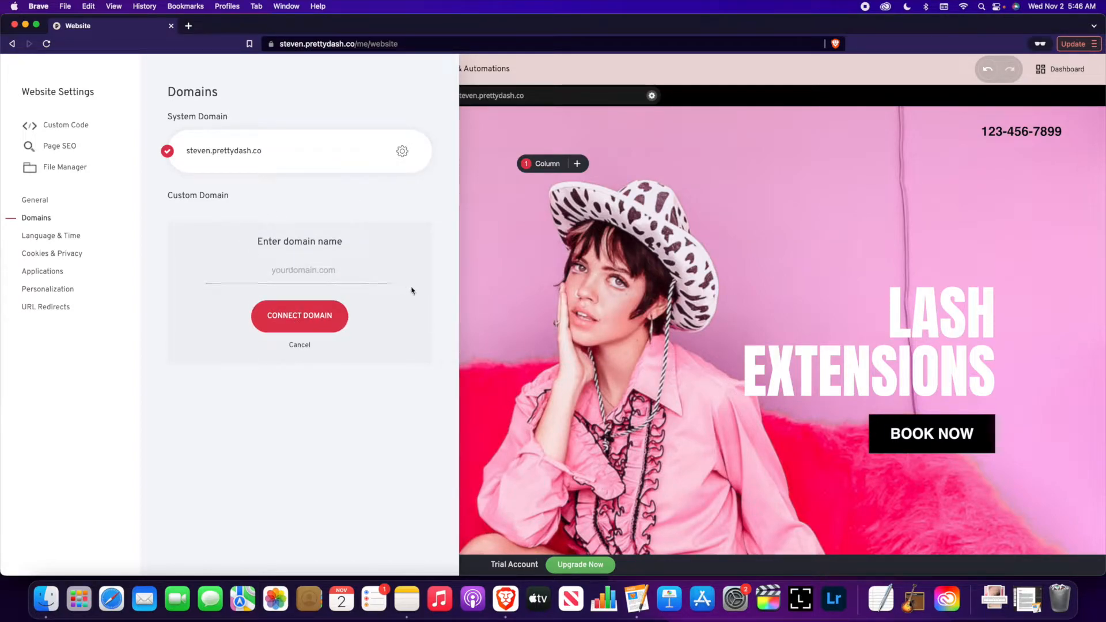
Try to change the website's system subdomain to test.
left_click(404, 152)
left_click(402, 110)
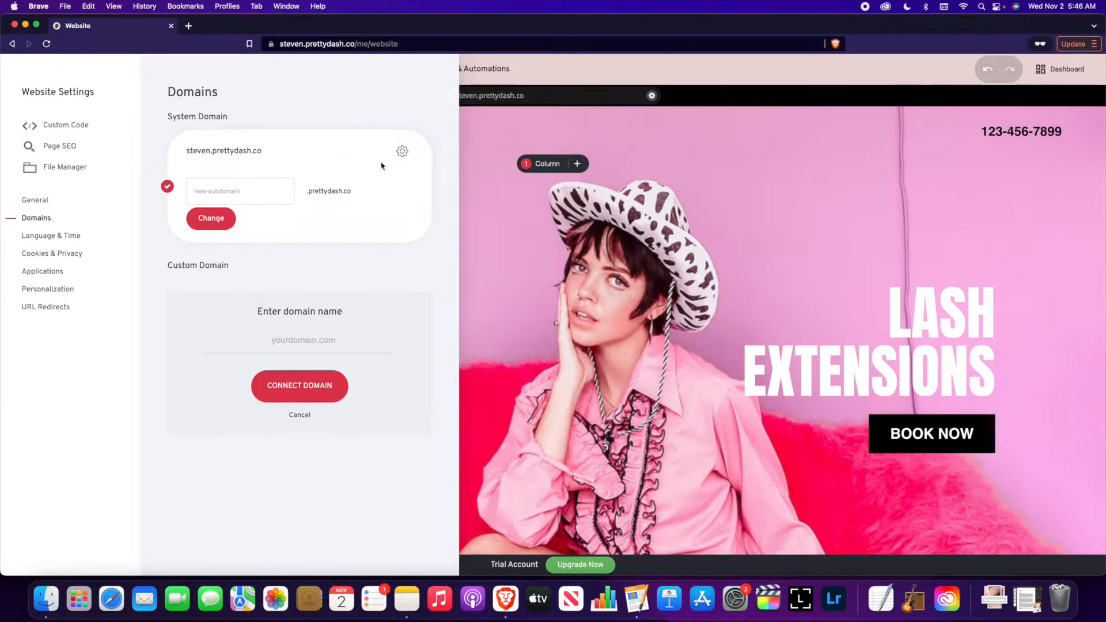
left_click(255, 190)
type("t")
left_click(207, 227)
left_click(620, 308)
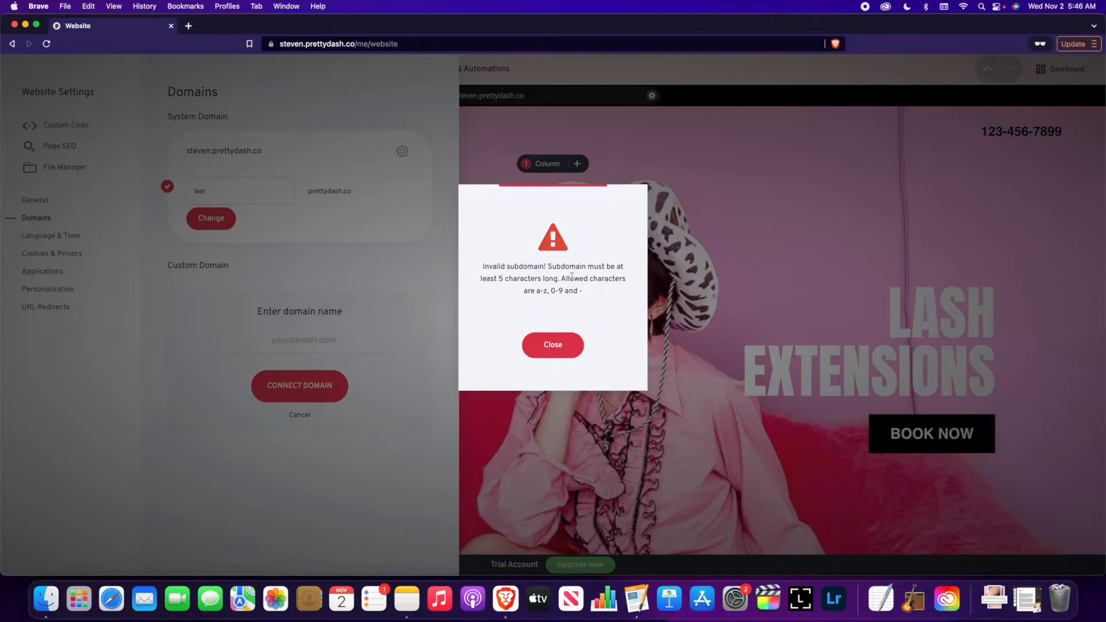
left_click(552, 344)
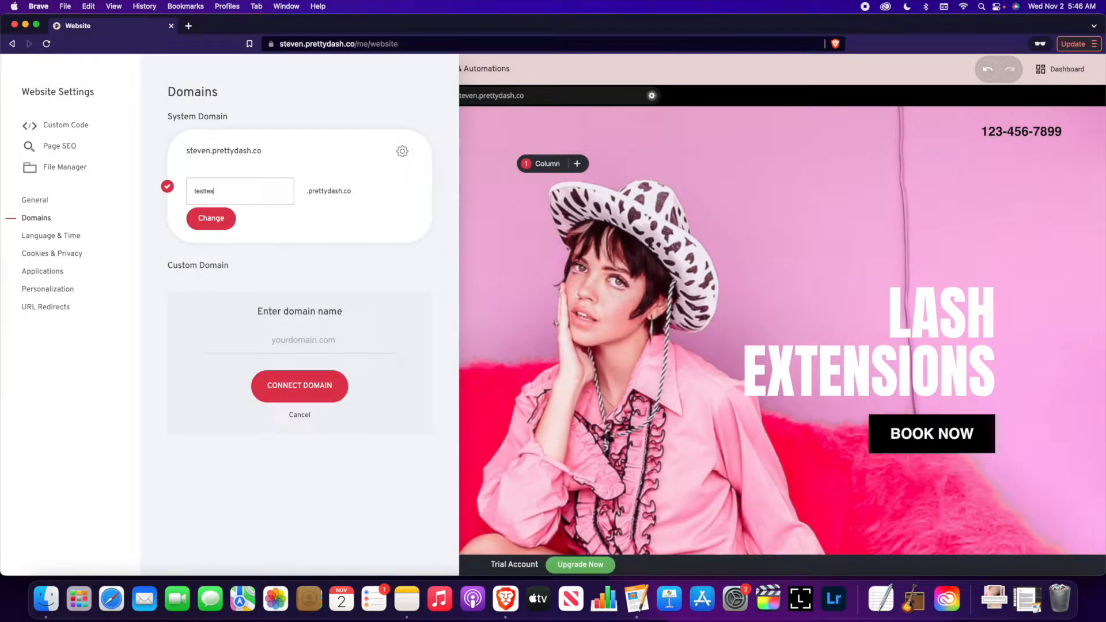
Change the system subdomain to testtest and check the live site at its new address.
left_click(204, 220)
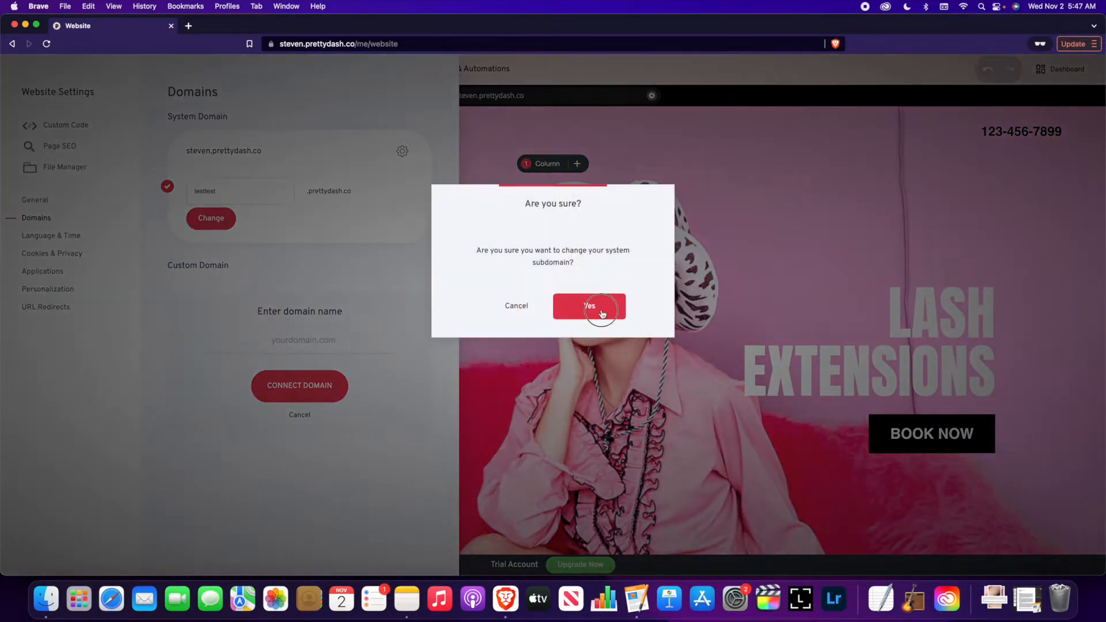
left_click(590, 307)
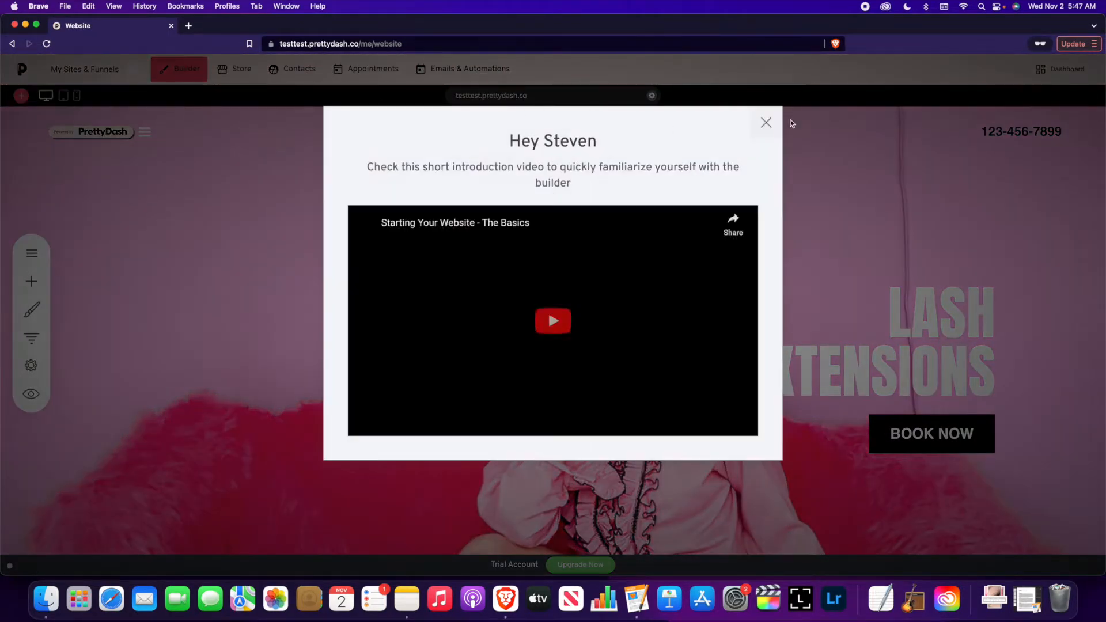
left_click(764, 122)
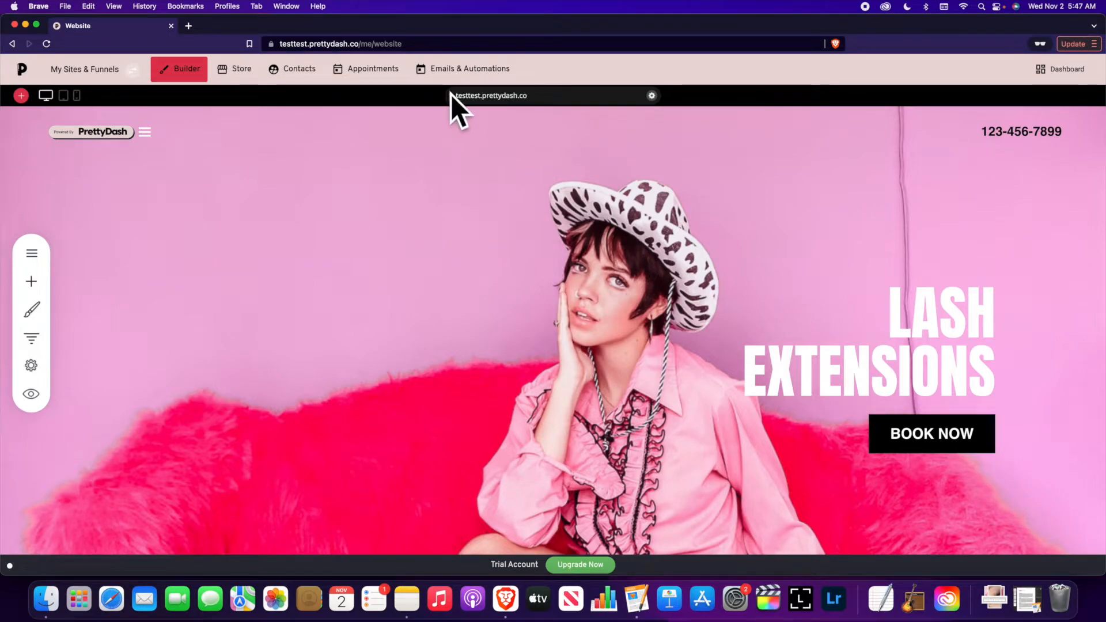
left_click(509, 101)
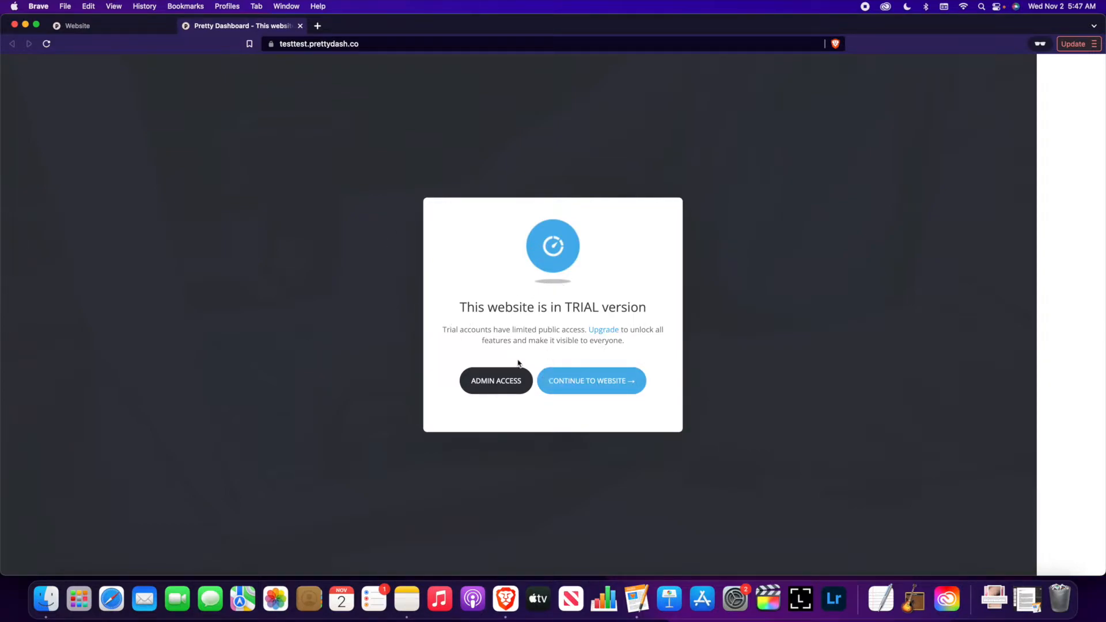
left_click(301, 26)
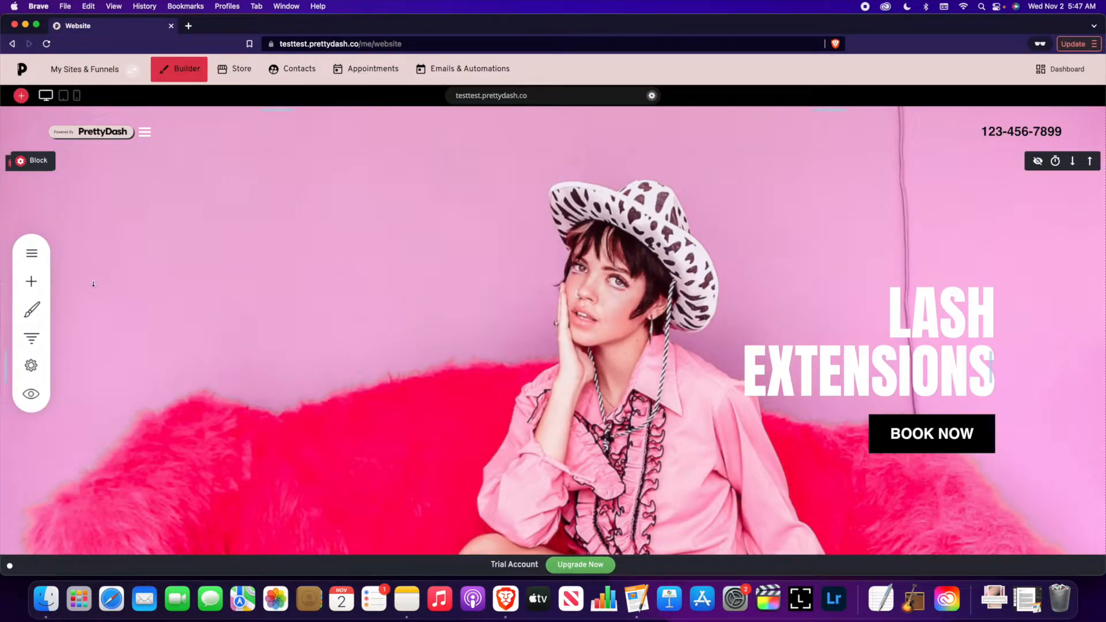
Review the website settings for language and time, cookies and privacy, applications, personalization and URL redirects.
left_click(31, 365)
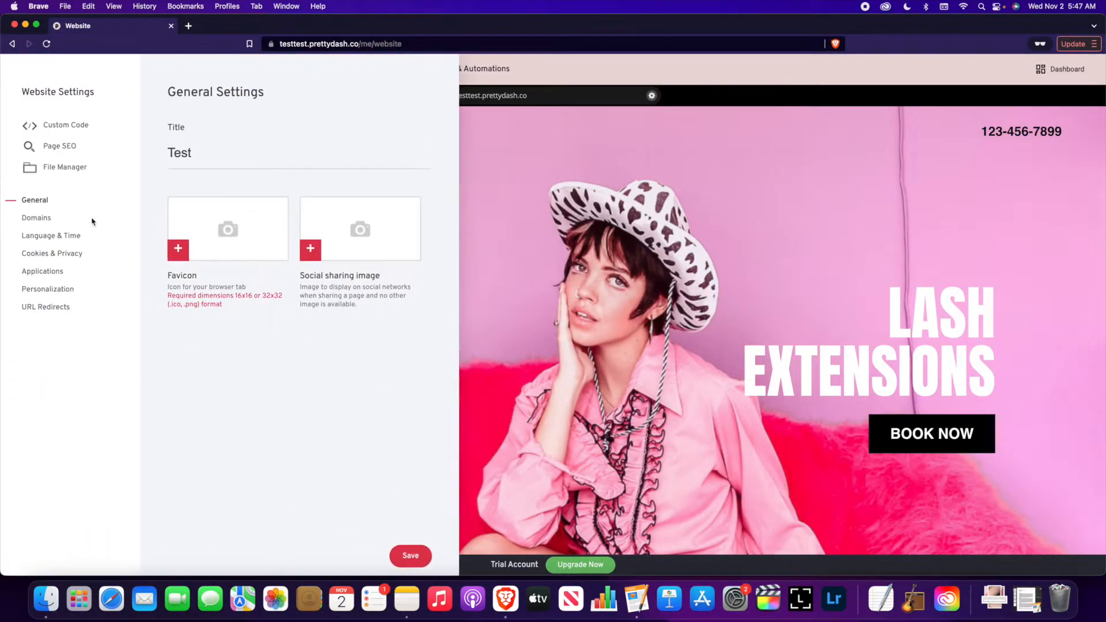
left_click(72, 238)
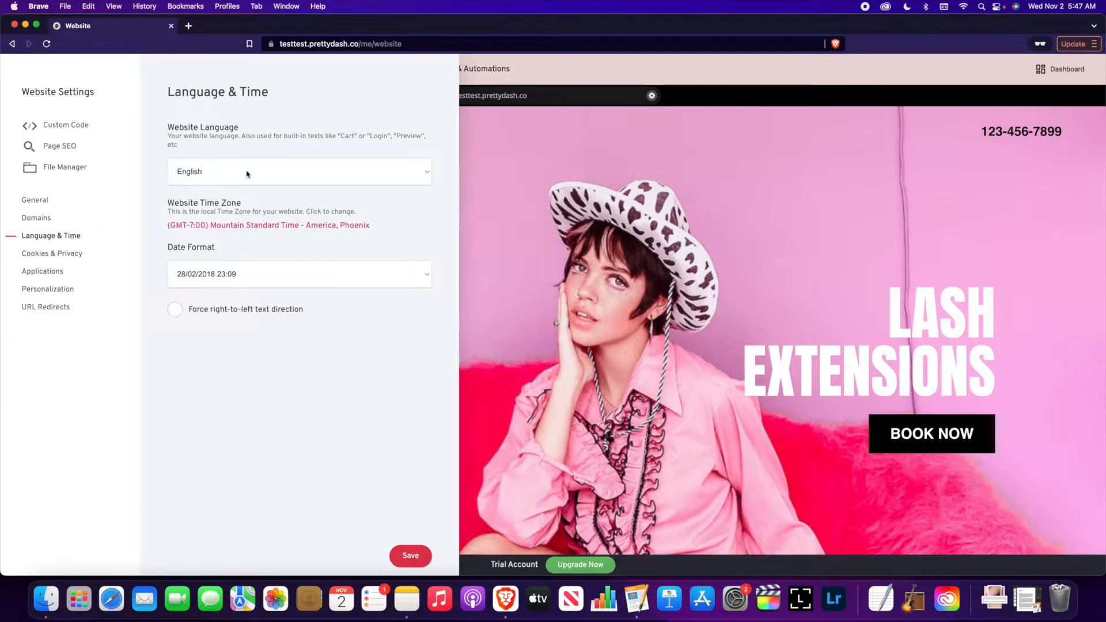
left_click(248, 173)
left_click(274, 115)
left_click(64, 253)
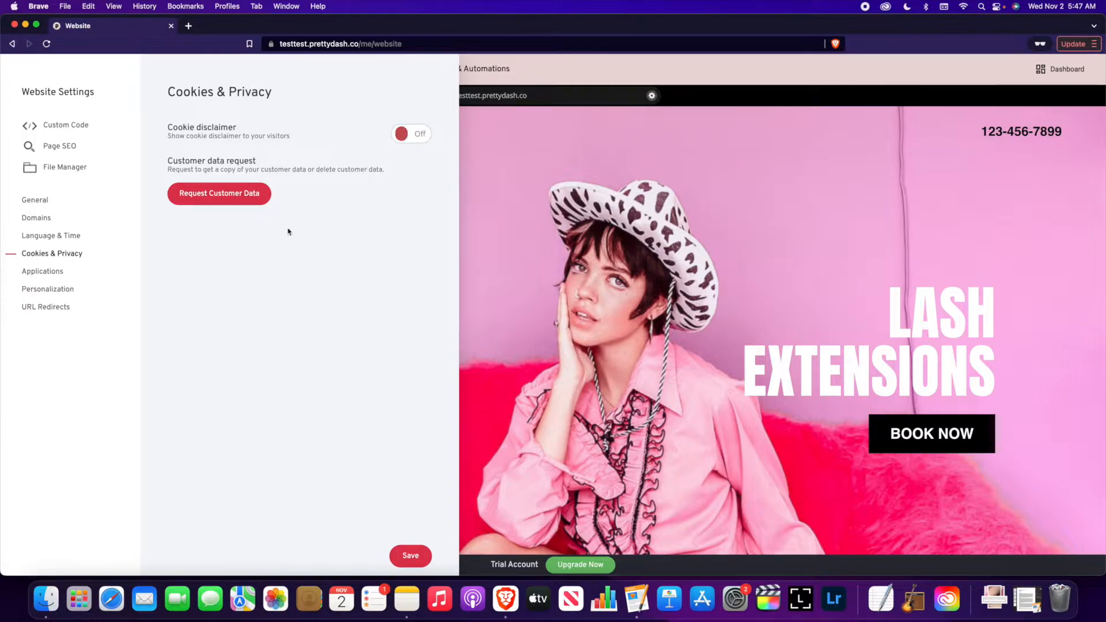
left_click(52, 274)
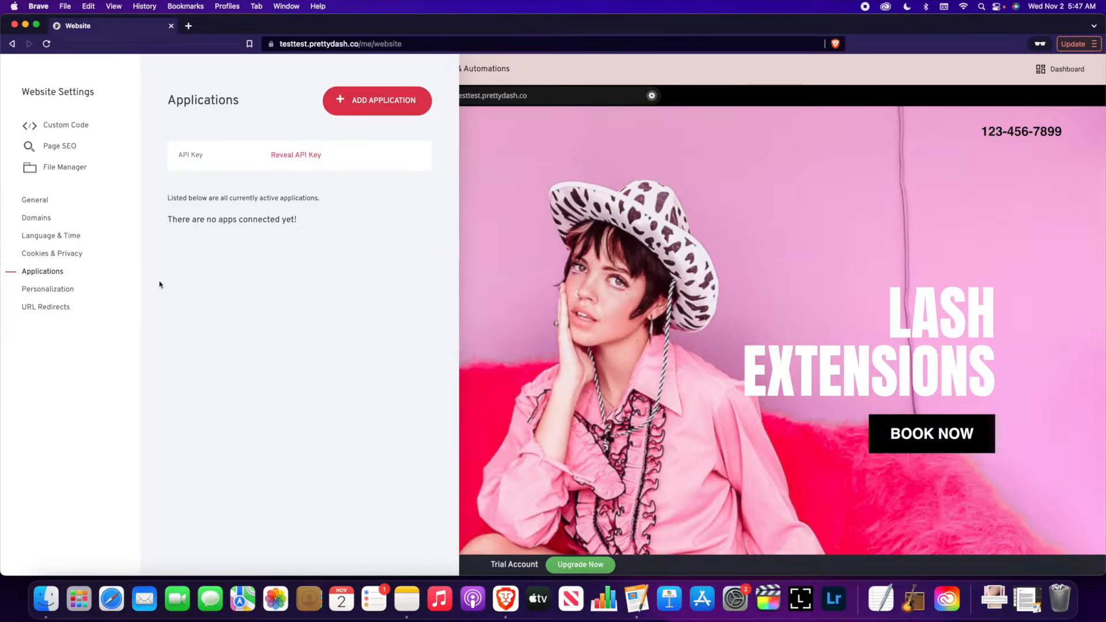
left_click(55, 289)
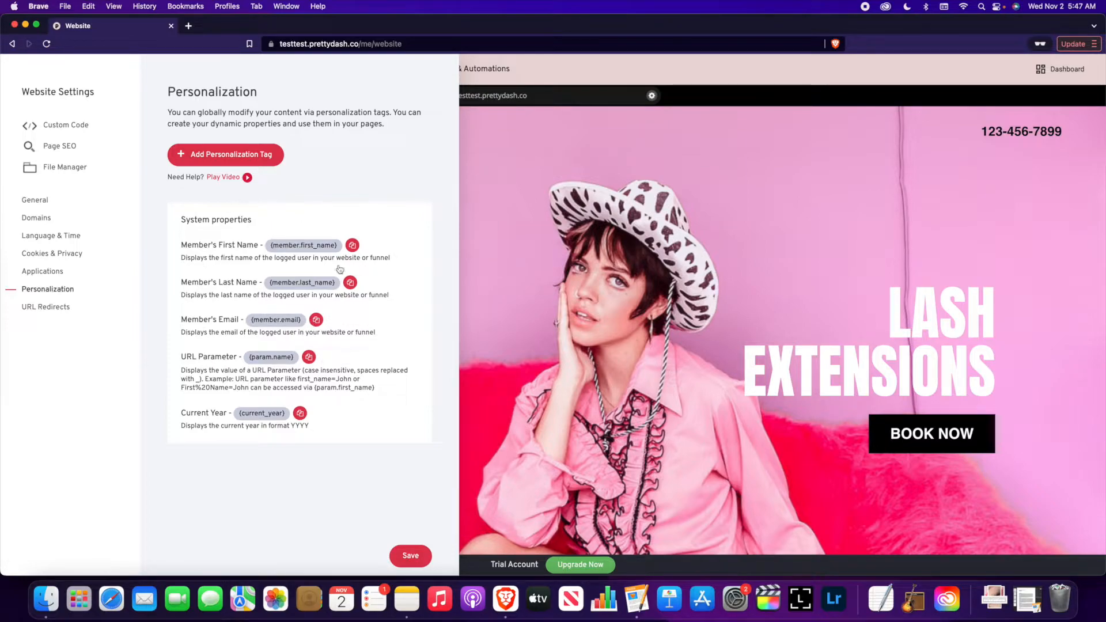
left_click(62, 308)
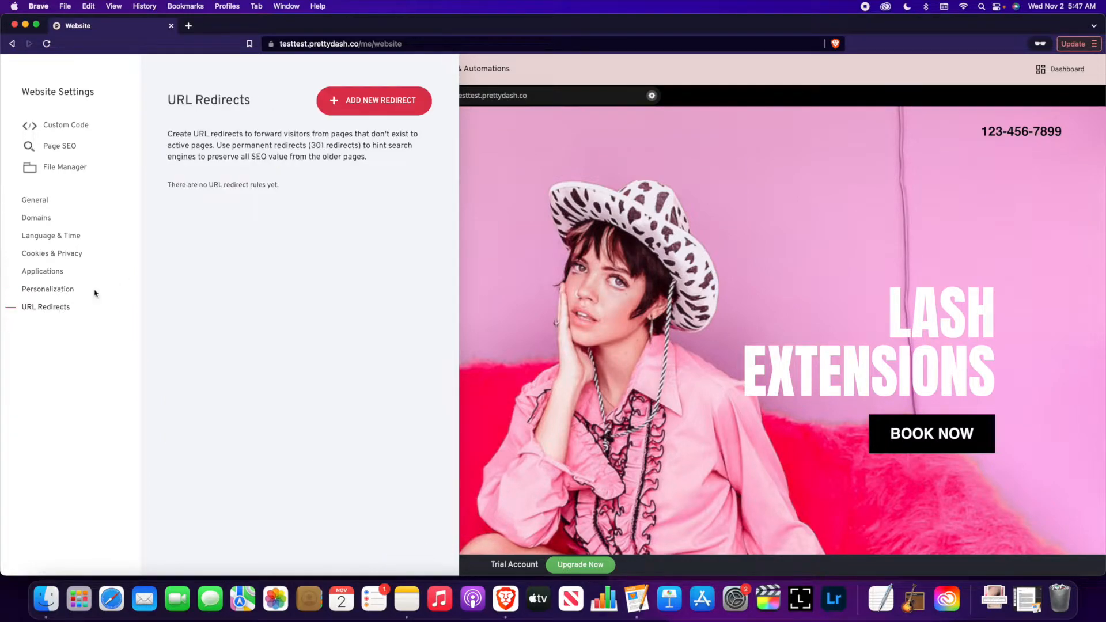
Review the page's SEO title, meta description, sitemap option and share image, and save them unchanged.
left_click(64, 147)
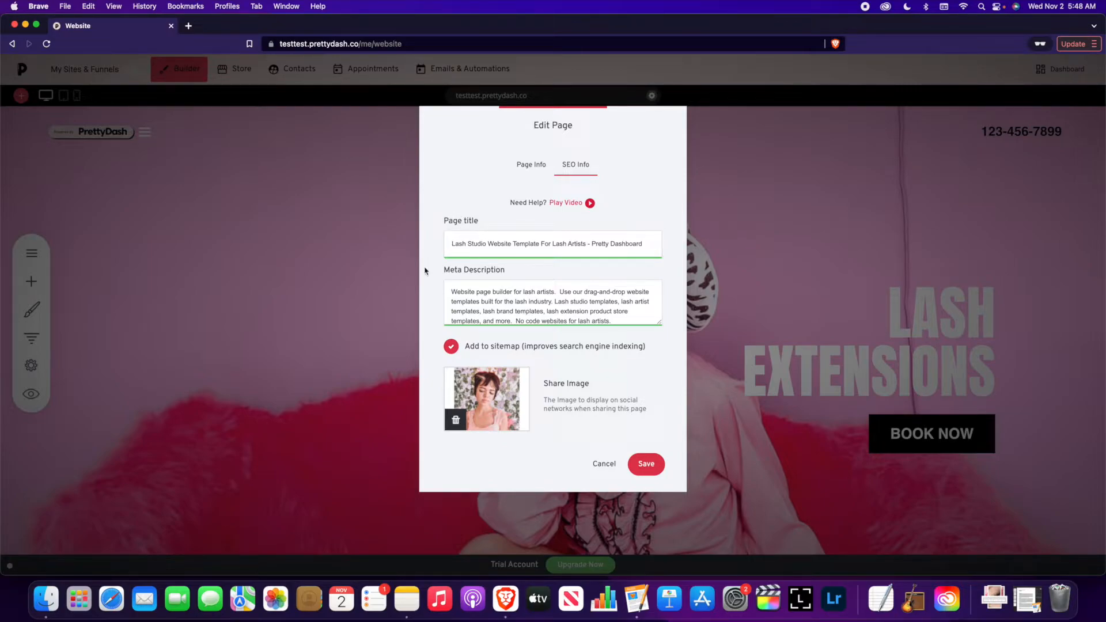
mouse_move(565, 357)
left_click(647, 465)
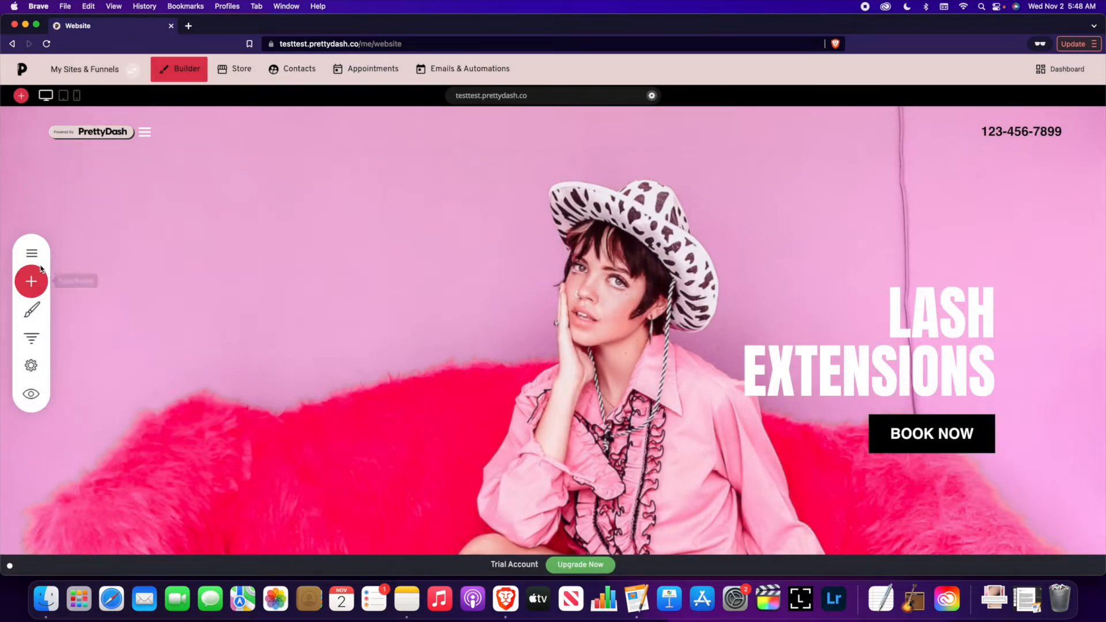
scroll(321, 265, "down", 20)
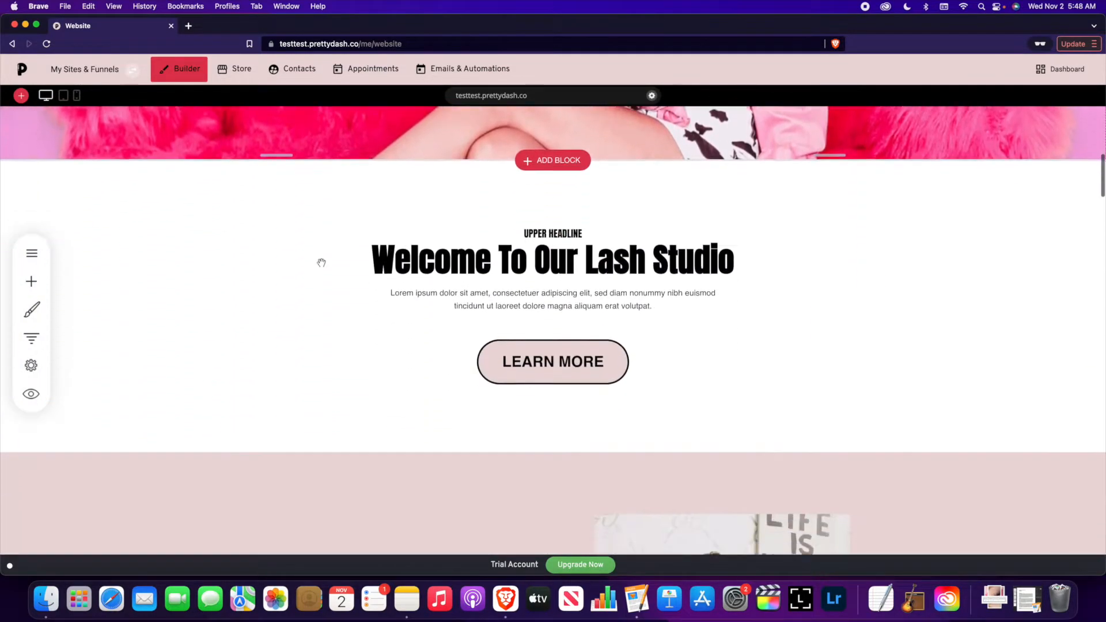
scroll(321, 263, "up", 15)
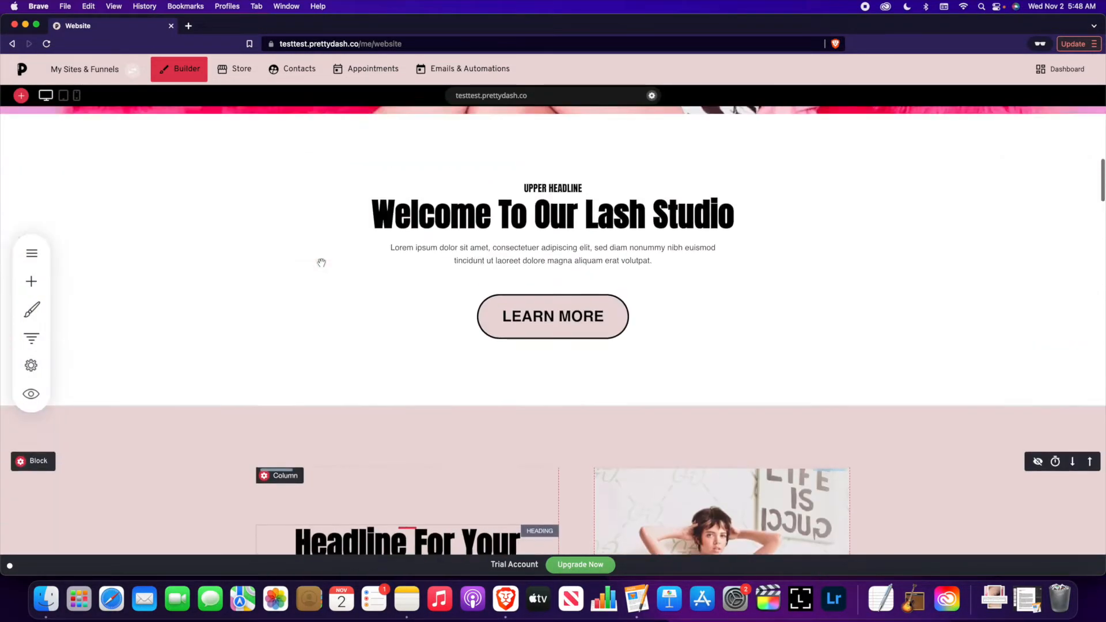
scroll(320, 263, "down", 5)
scroll(321, 263, "up", 10)
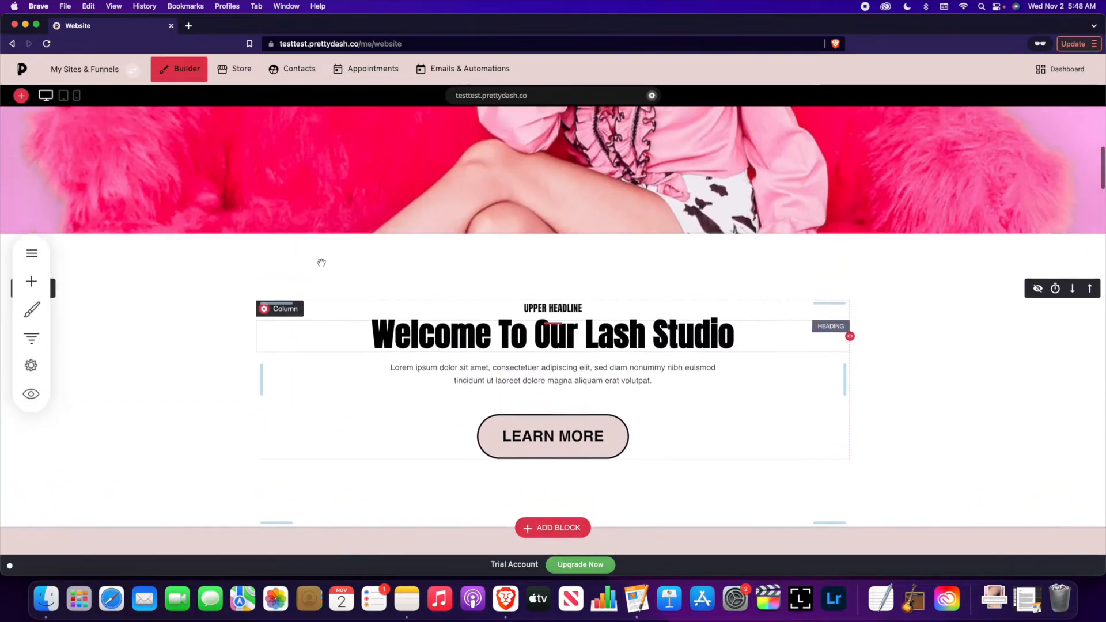
Look through the home page's sections from the Lash Extensions hero down to the footer and back up.
scroll(321, 264, "down", 20)
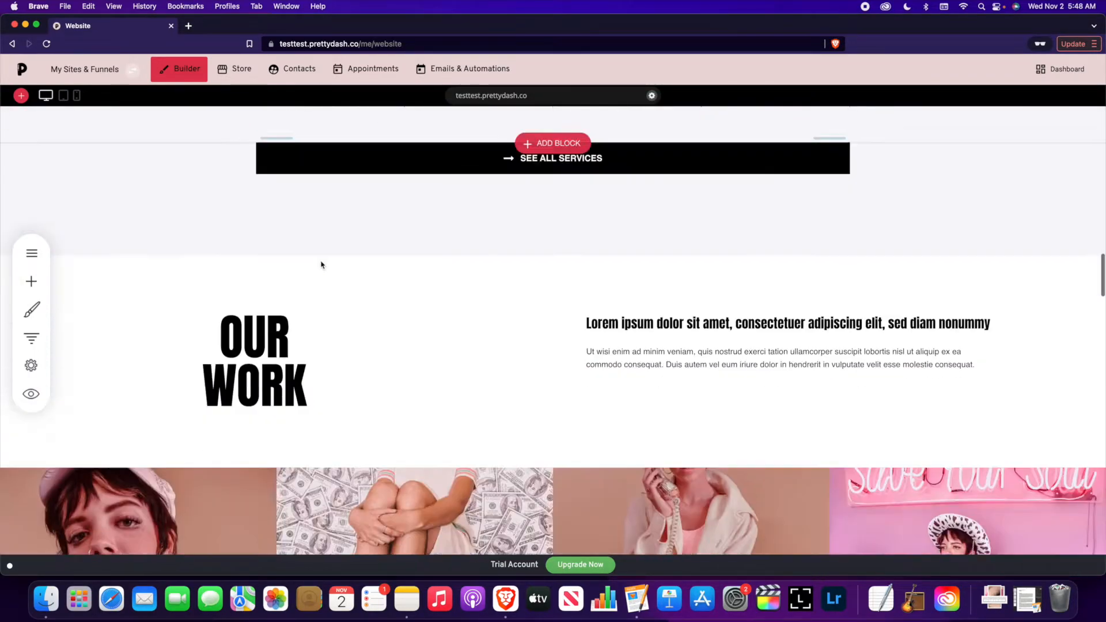
scroll(321, 265, "down", 15)
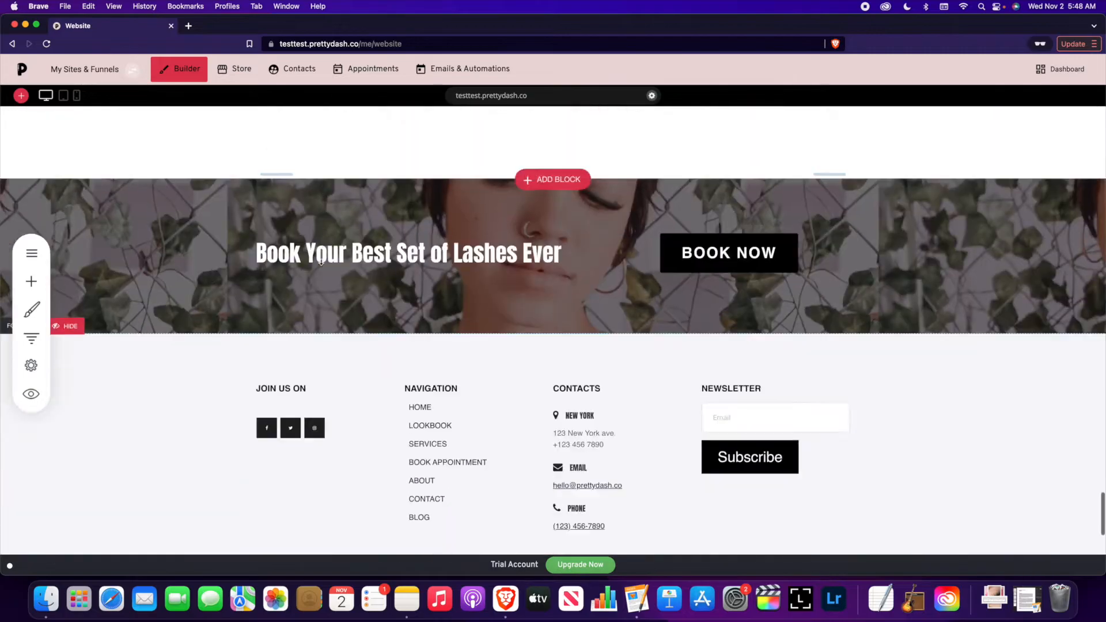
scroll(321, 263, "up", 10)
scroll(321, 263, "up", 20)
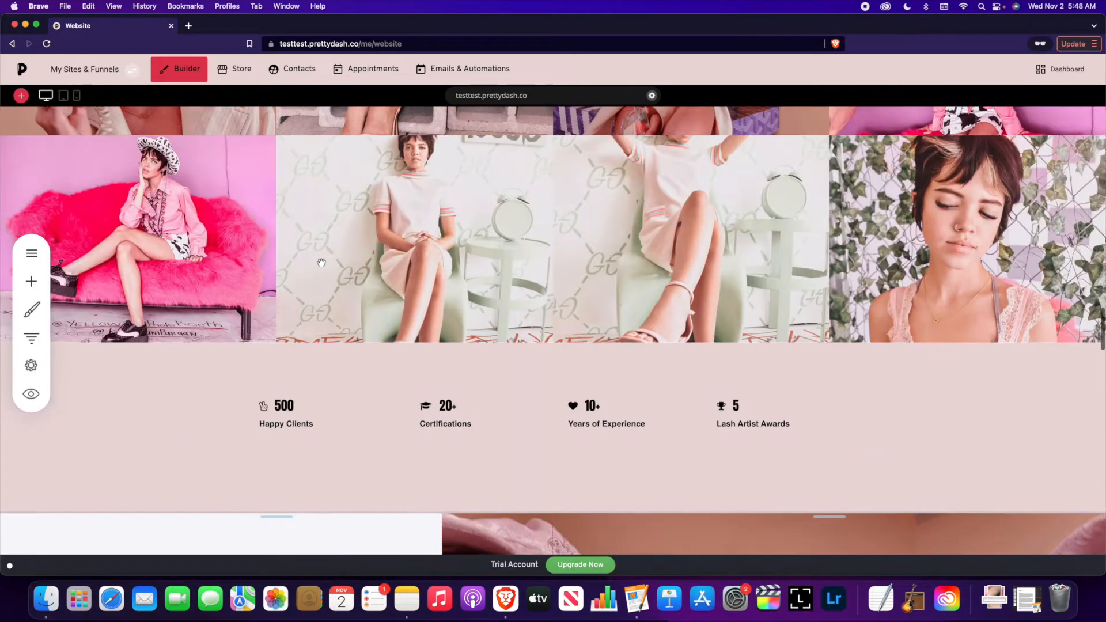
scroll(320, 265, "up", 10)
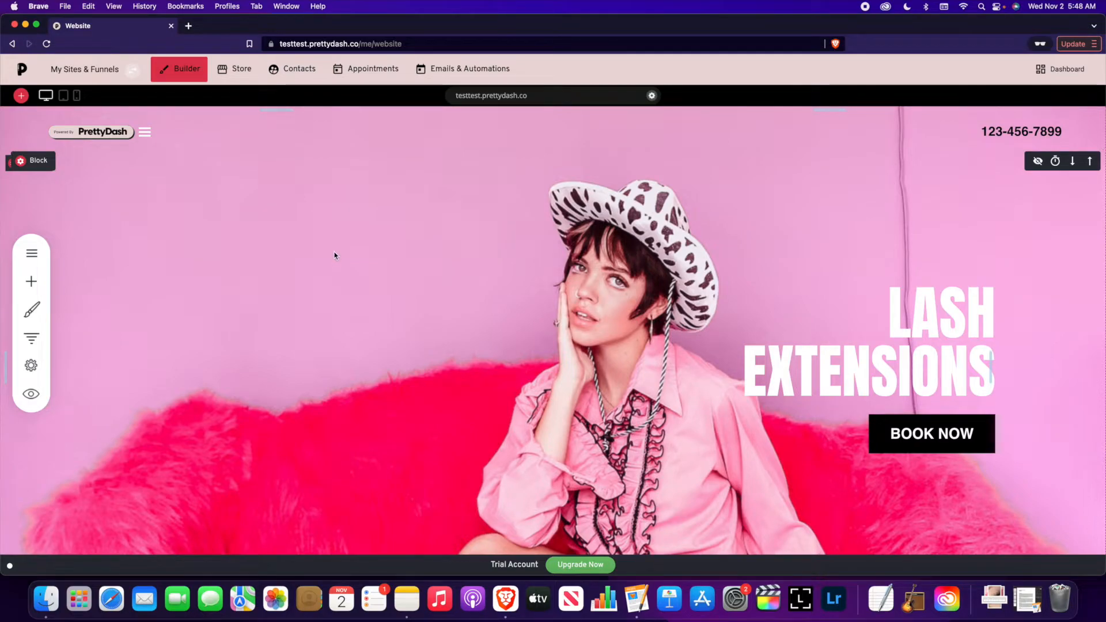
scroll(388, 255, "down", 5)
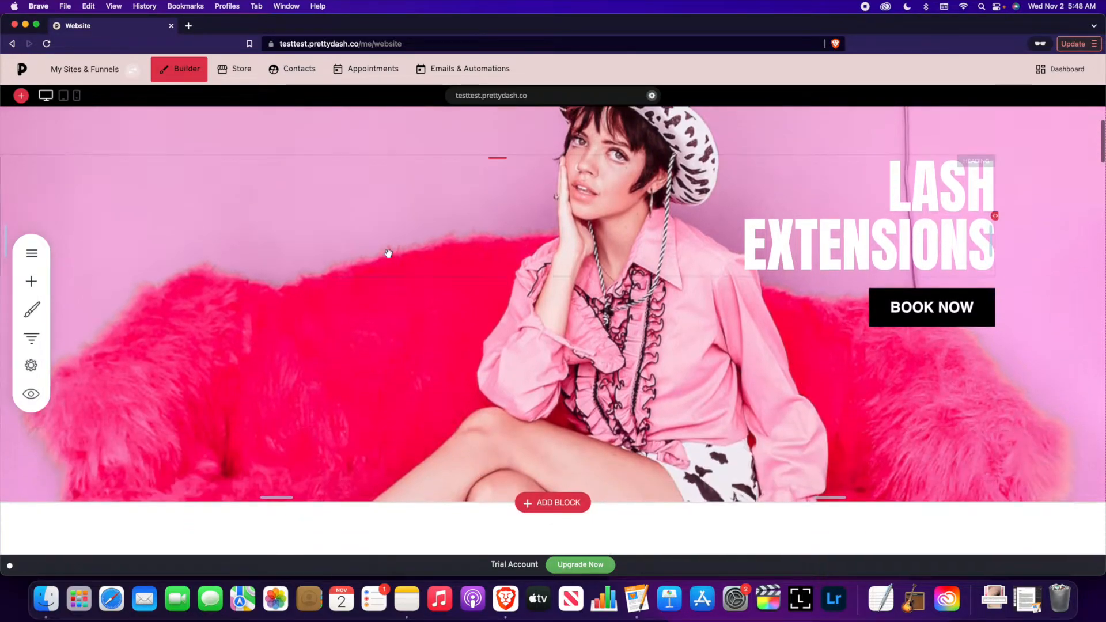
scroll(387, 255, "up", 4)
scroll(388, 255, "up", 2)
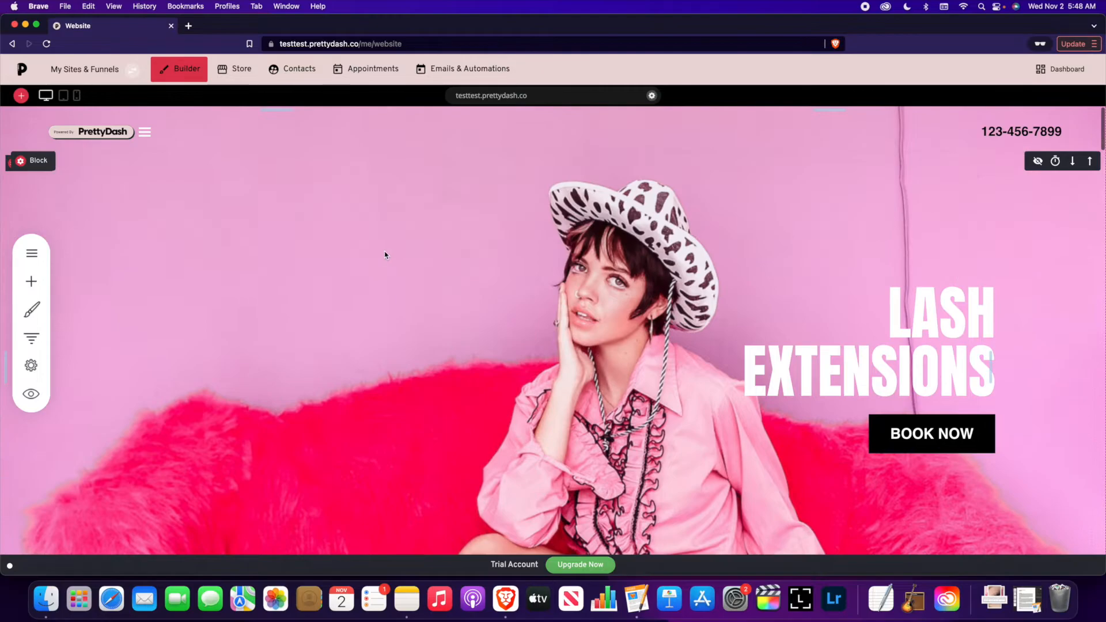
scroll(385, 254, "down", 15)
scroll(375, 258, "down", 15)
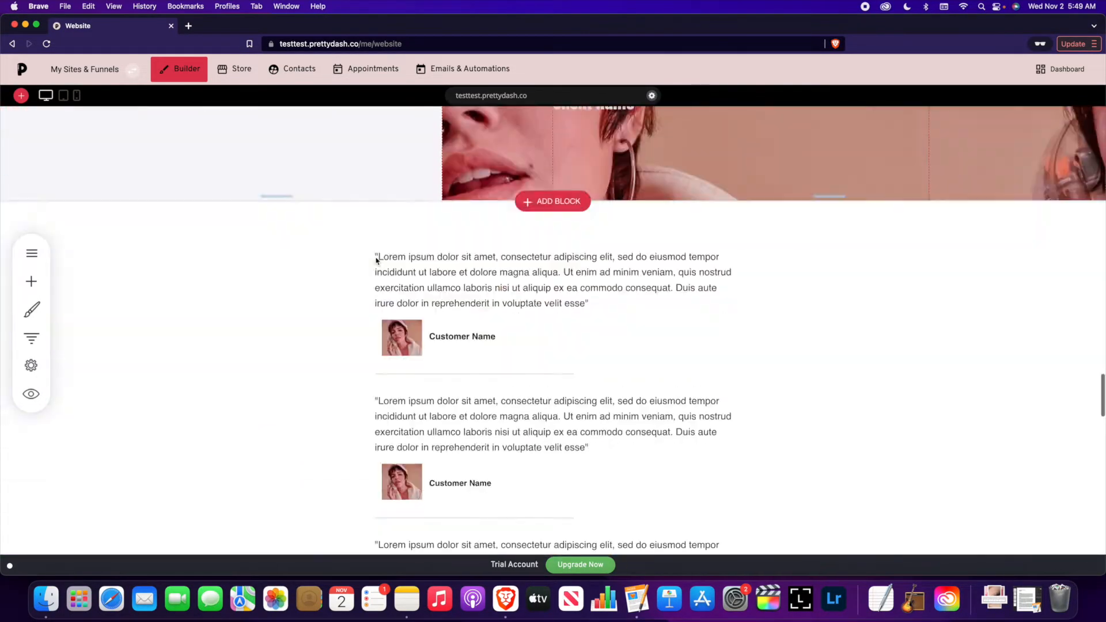
scroll(376, 259, "up", 10)
scroll(376, 259, "up", 15)
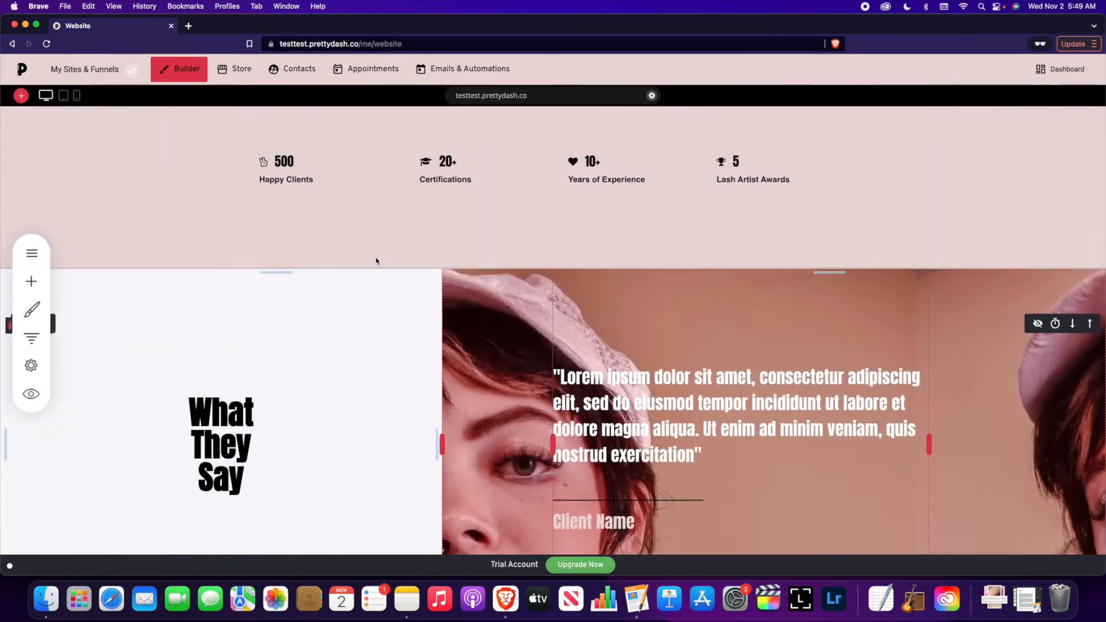
scroll(375, 259, "up", 10)
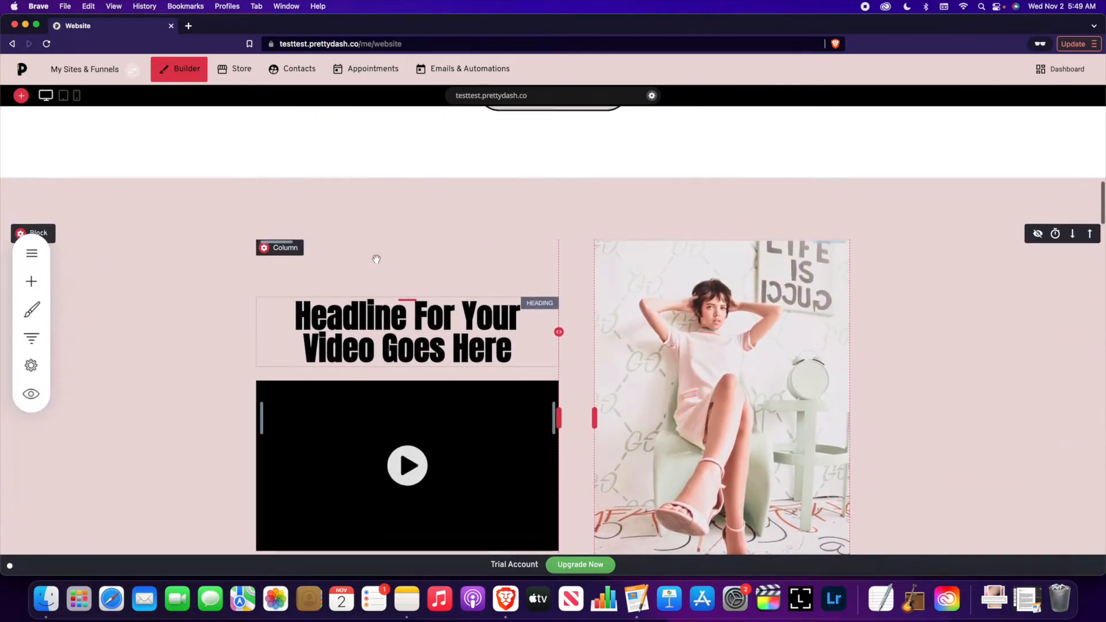
Insert the Image & Text block with the pink couch photo and "In this guide you will learn:" list below the "Welcome To Our Lash Studio" section.
scroll(375, 259, "down", 2)
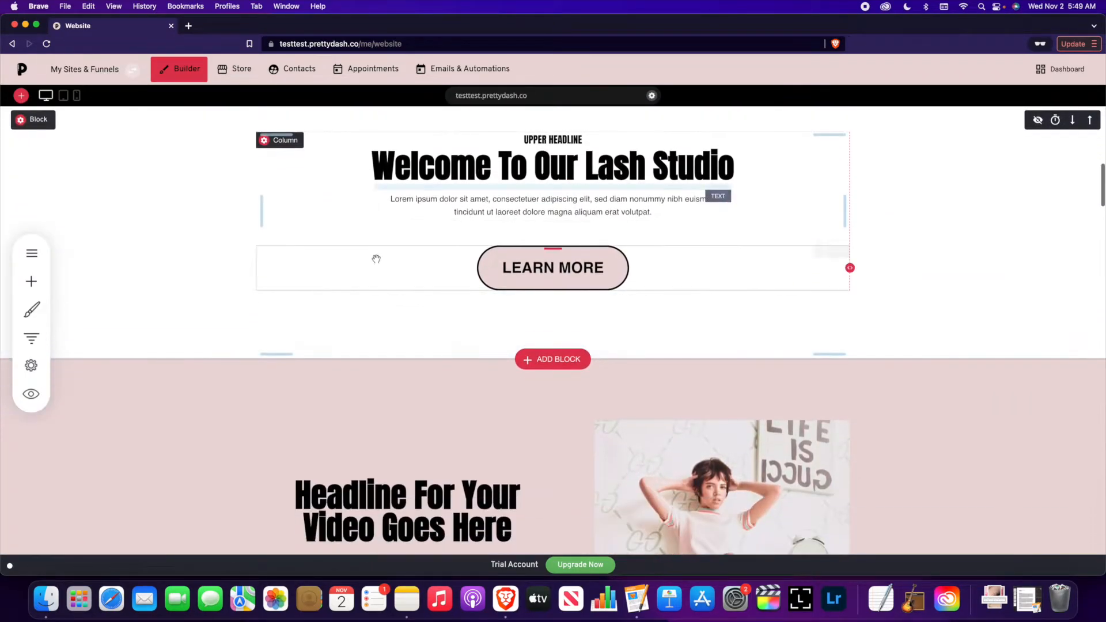
scroll(482, 338, "down", 2)
left_click(554, 320)
left_click(1054, 237)
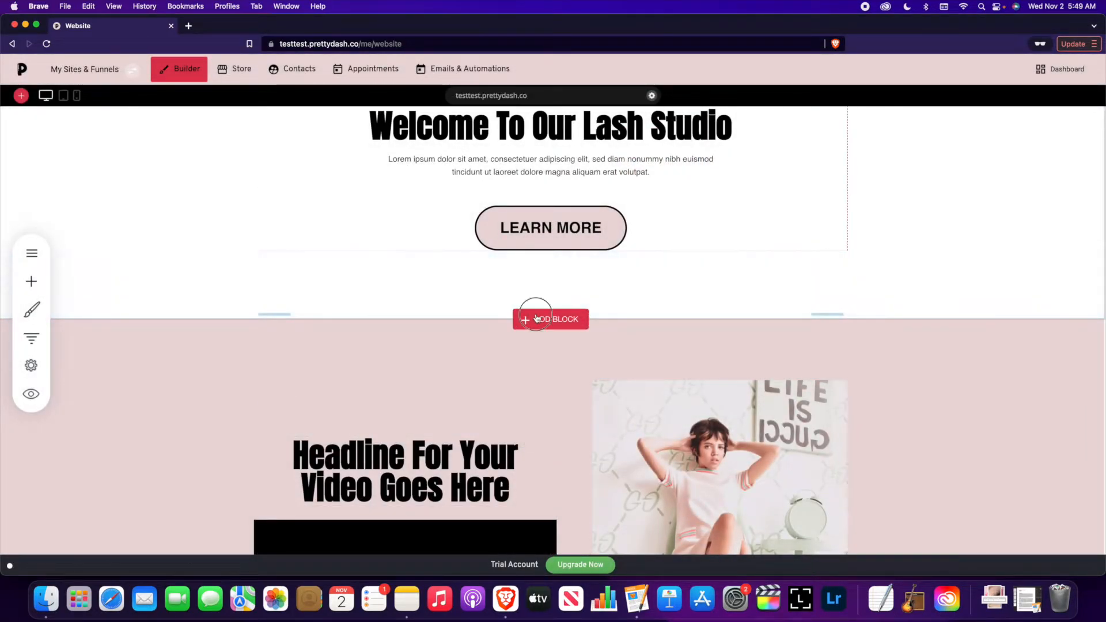
left_click(536, 319)
left_click(105, 166)
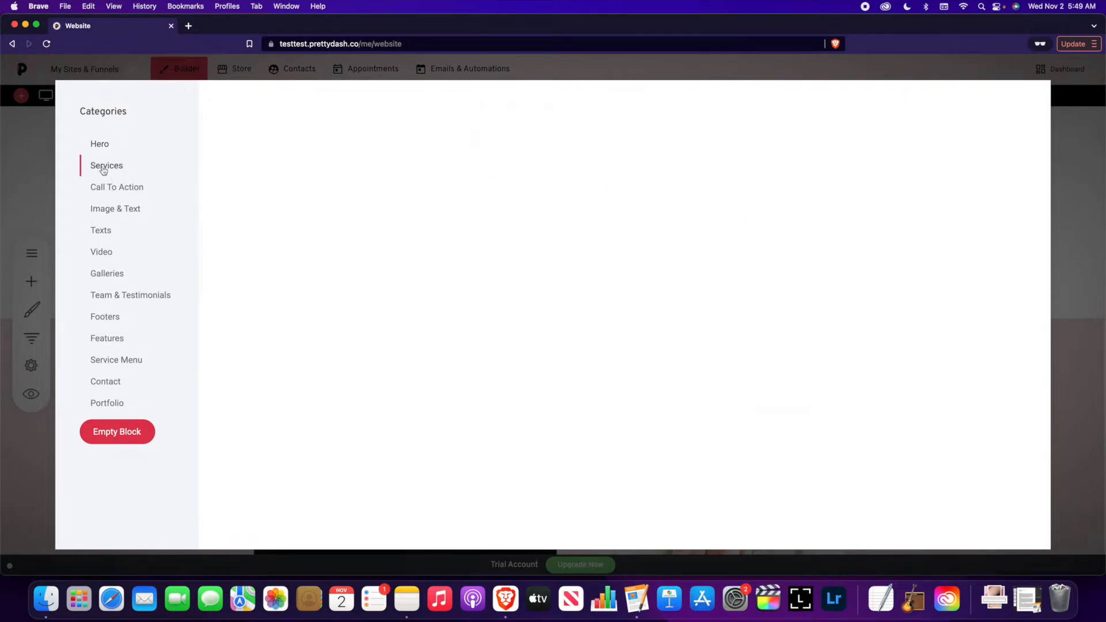
left_click(110, 187)
left_click(116, 209)
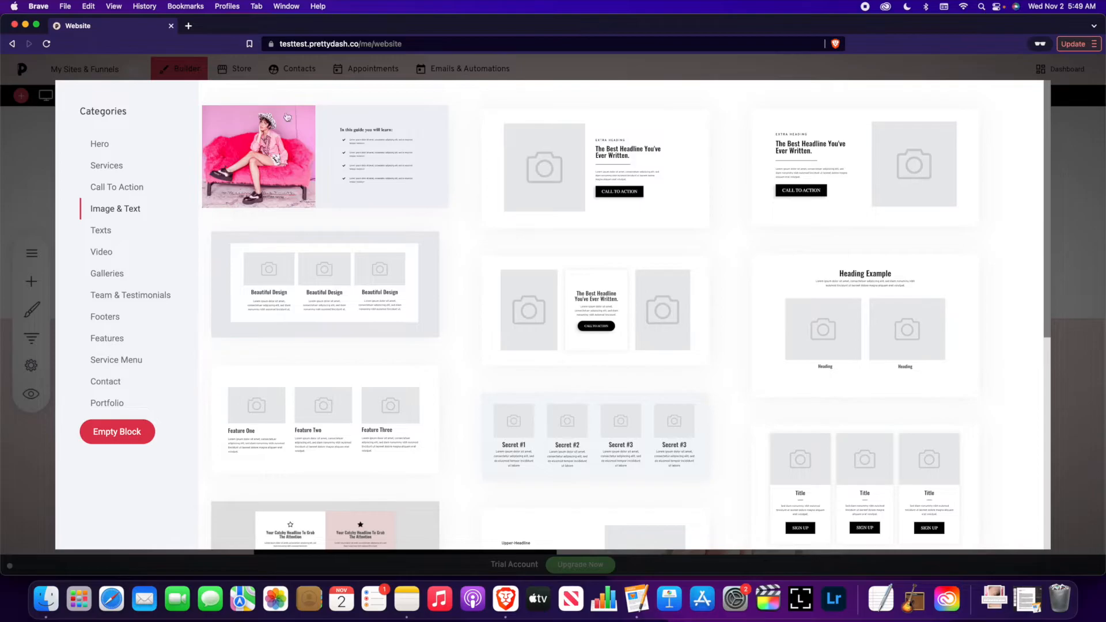
left_click(318, 150)
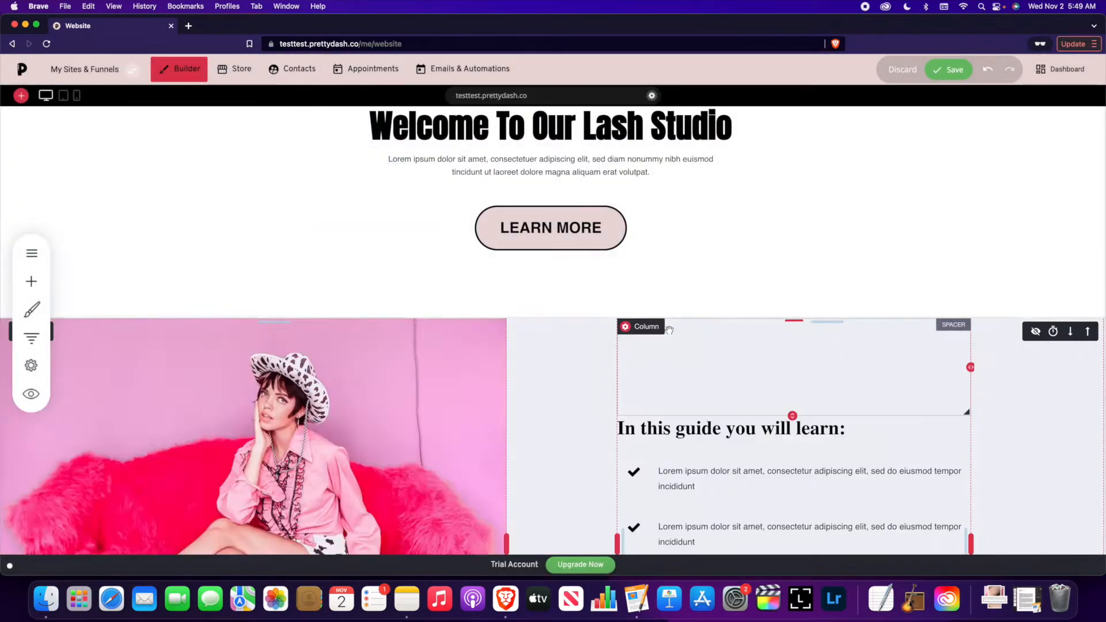
Review the new block and its photo column's settings, including the background image picker, border and shadow options, without changing anything.
scroll(674, 320, "down", 5)
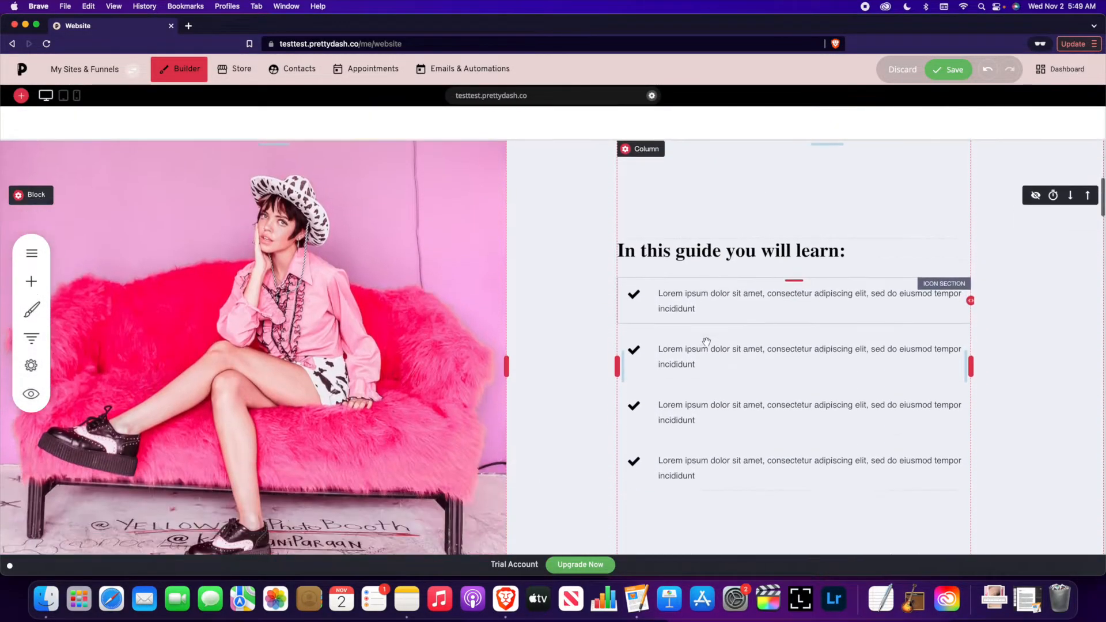
scroll(706, 342, "up", 6)
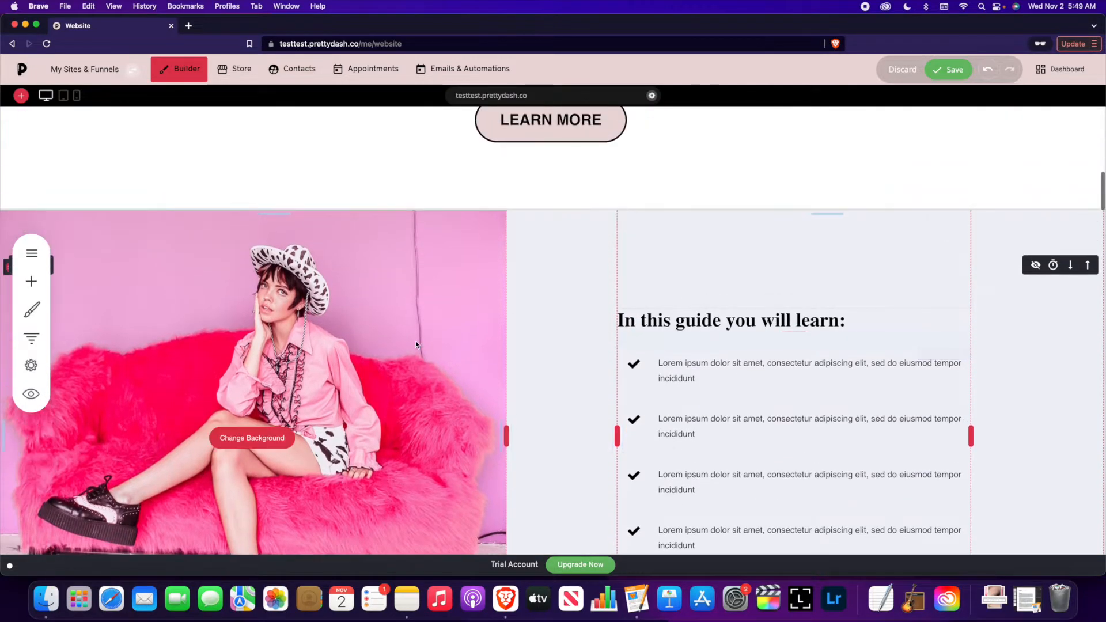
scroll(415, 345, "down", 2)
left_click(247, 350)
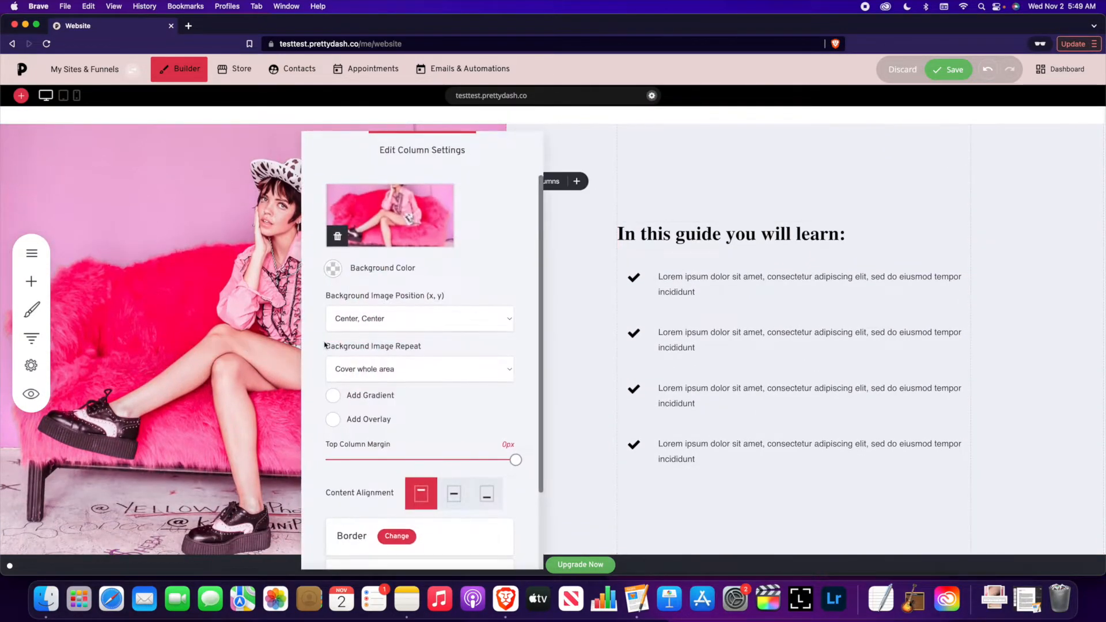
left_click(389, 214)
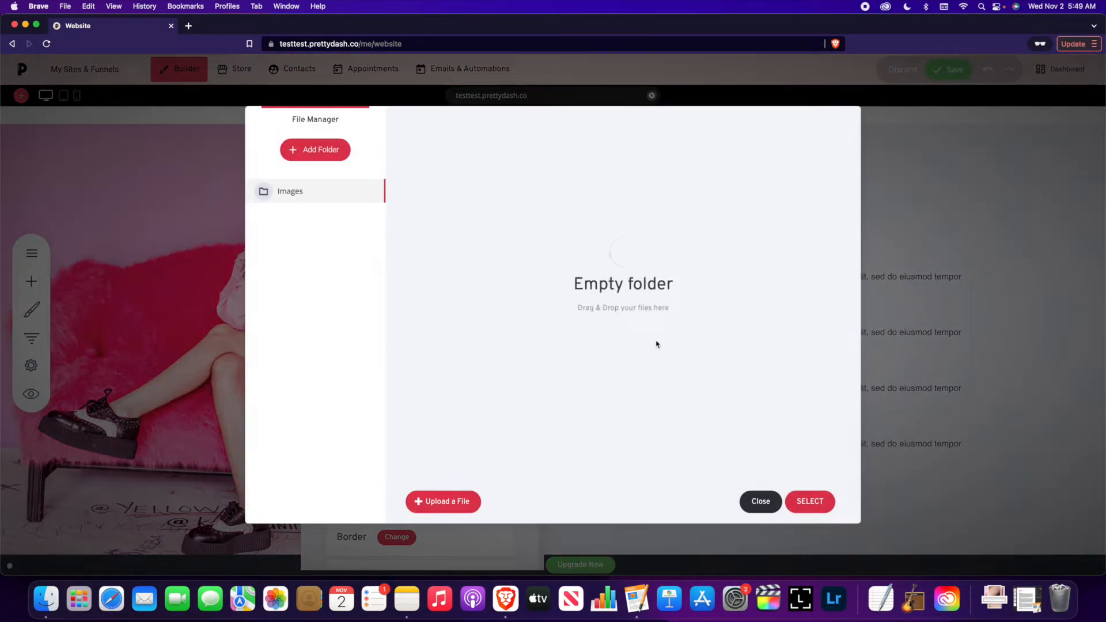
left_click(755, 501)
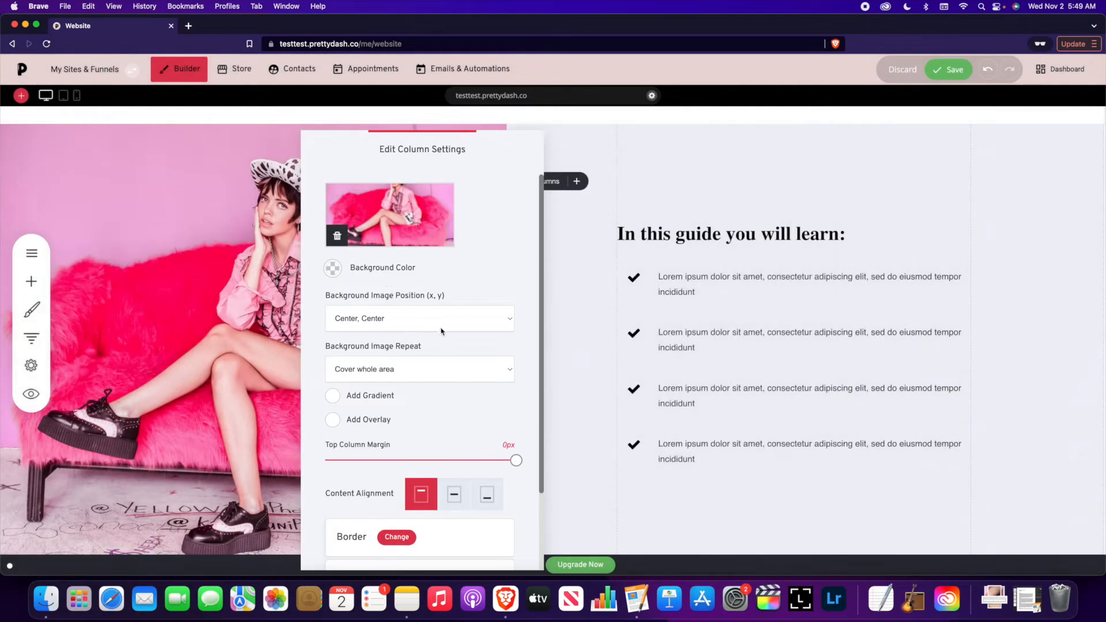
scroll(439, 331, "down", 3)
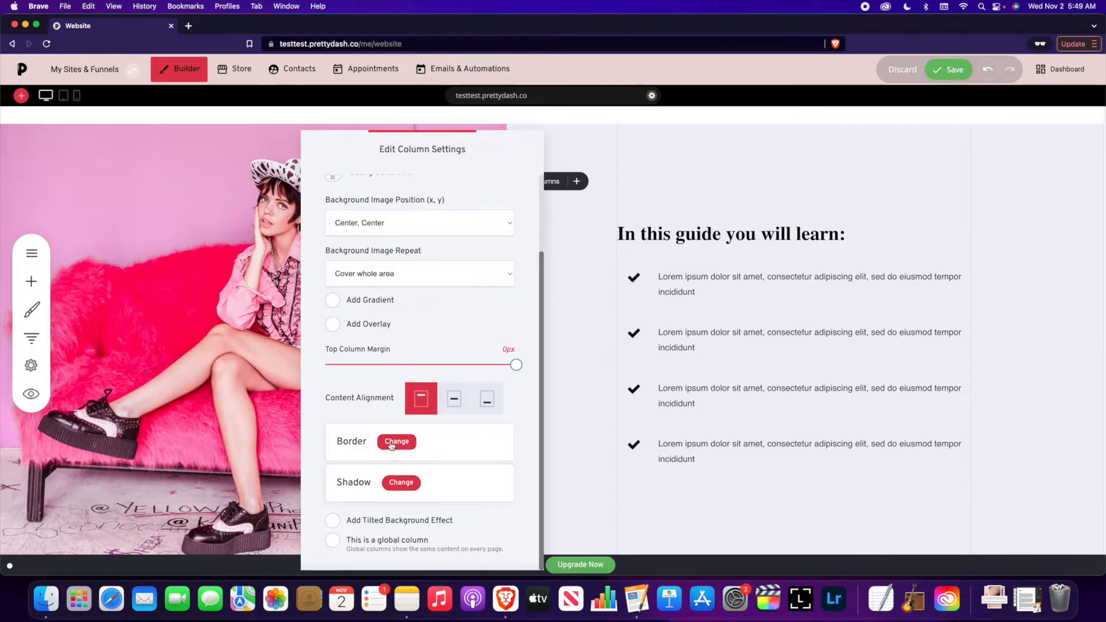
left_click(558, 279)
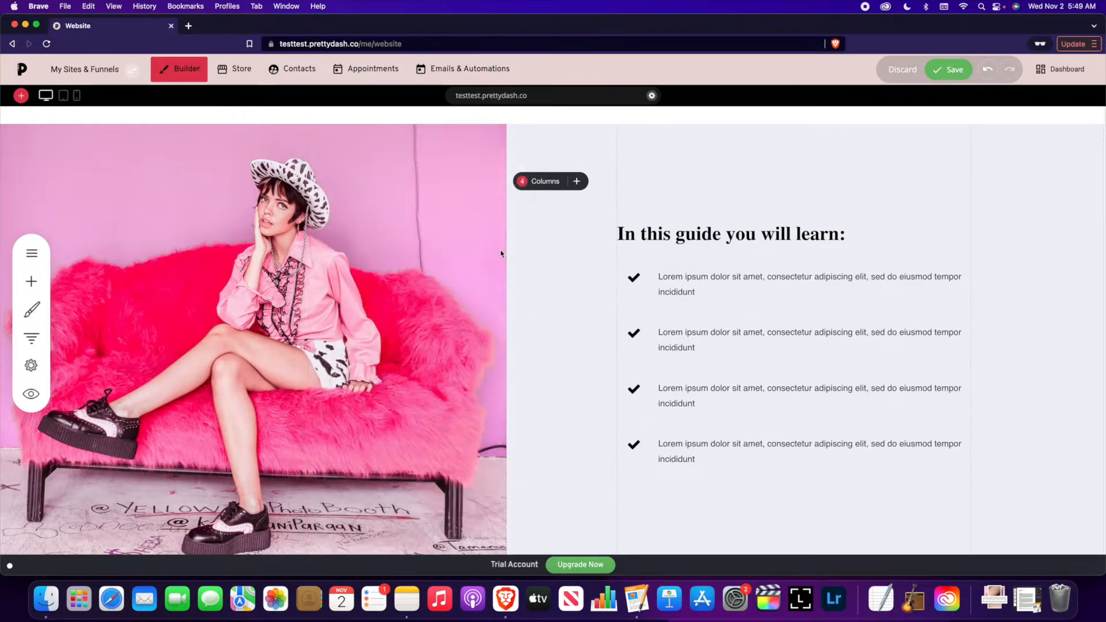
Try the Archivo Black font on the "Welcome To Our Lash Studio" heading and return it to Anton.
scroll(501, 253, "up", 6)
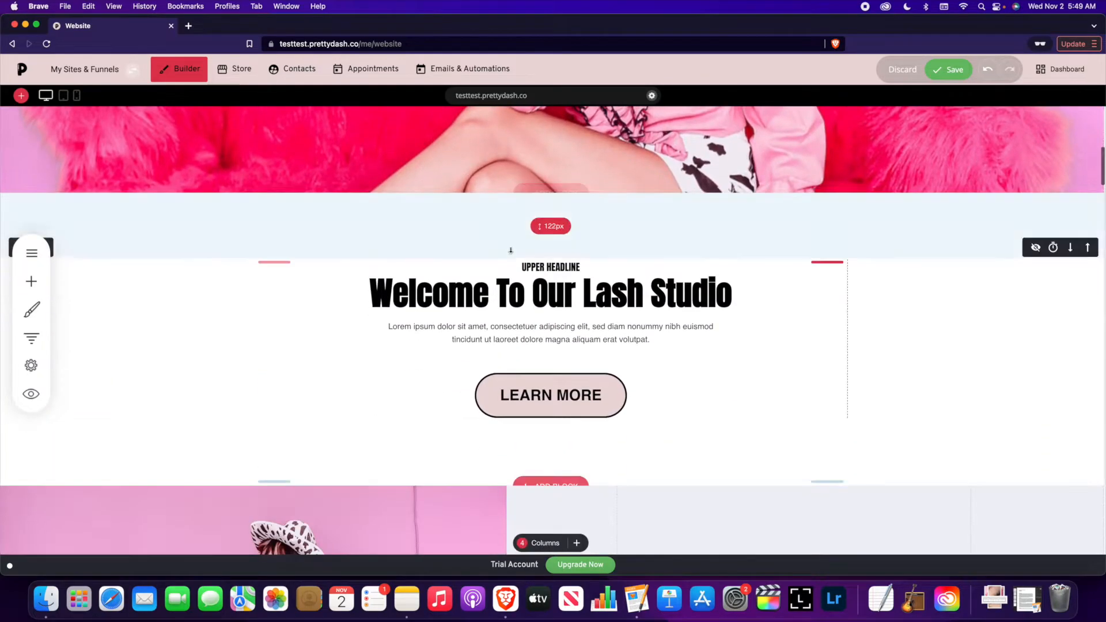
scroll(510, 250, "down", 1)
left_click(506, 250)
double_click(506, 250)
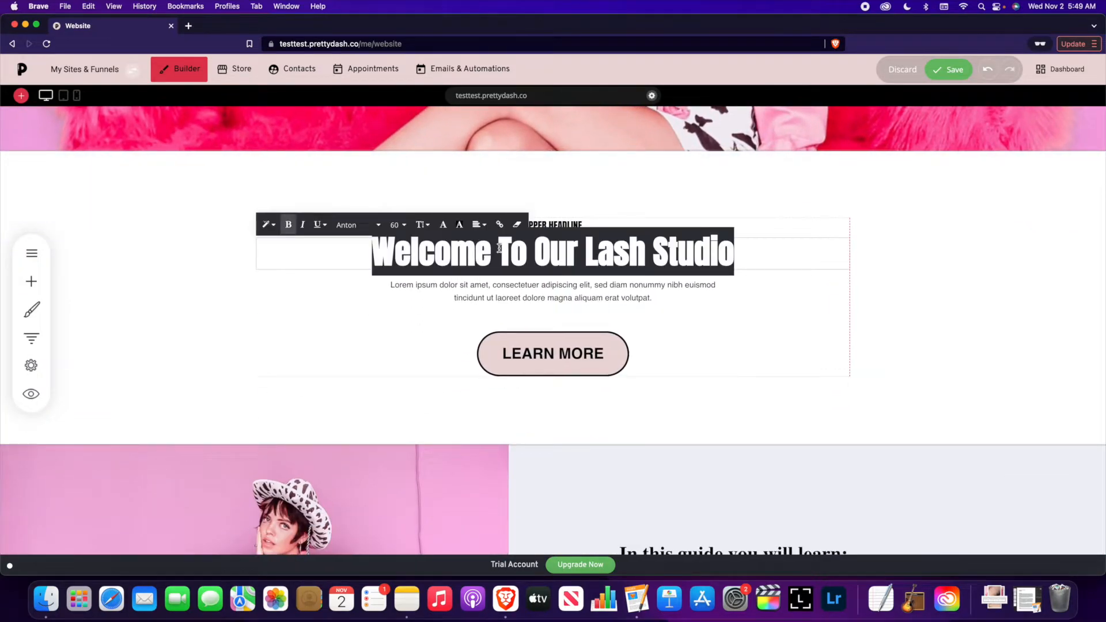
left_click(367, 229)
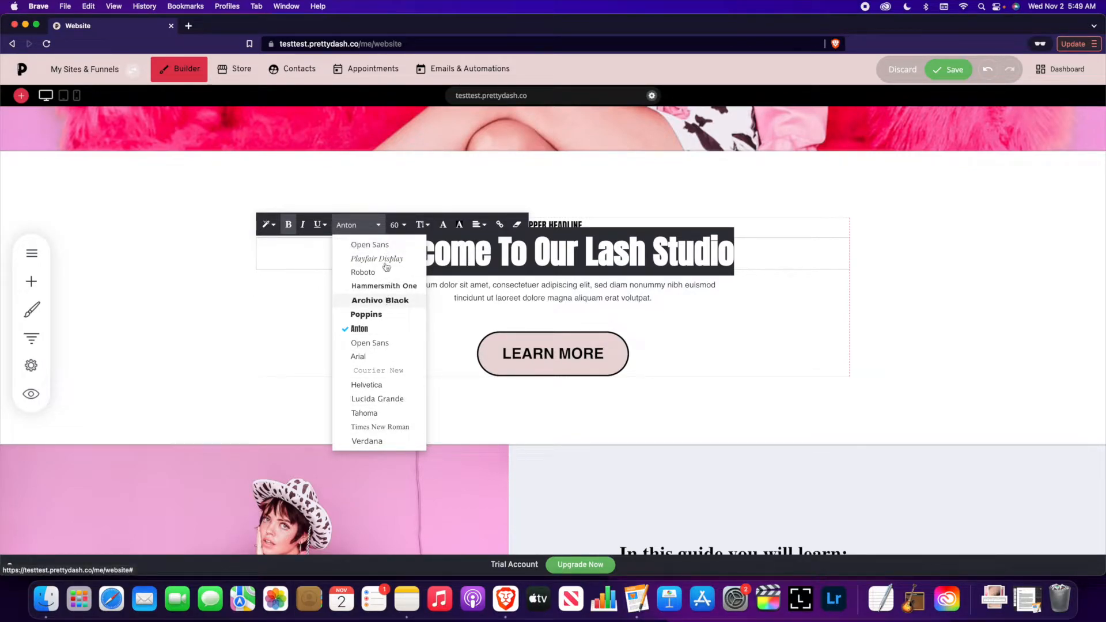
left_click(389, 299)
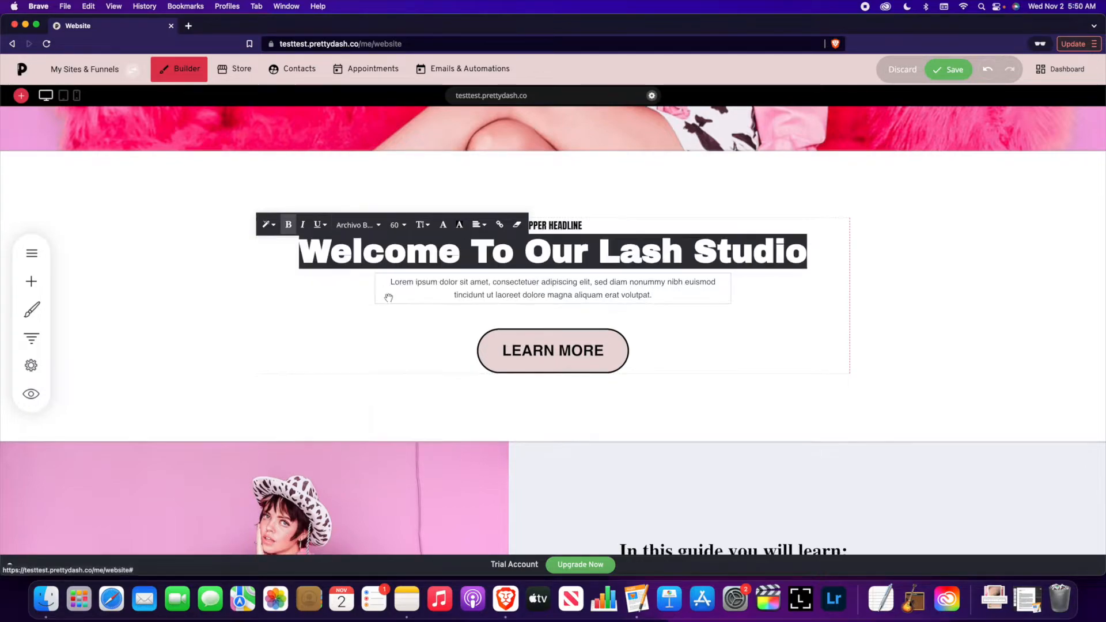
left_click(357, 225)
left_click(382, 325)
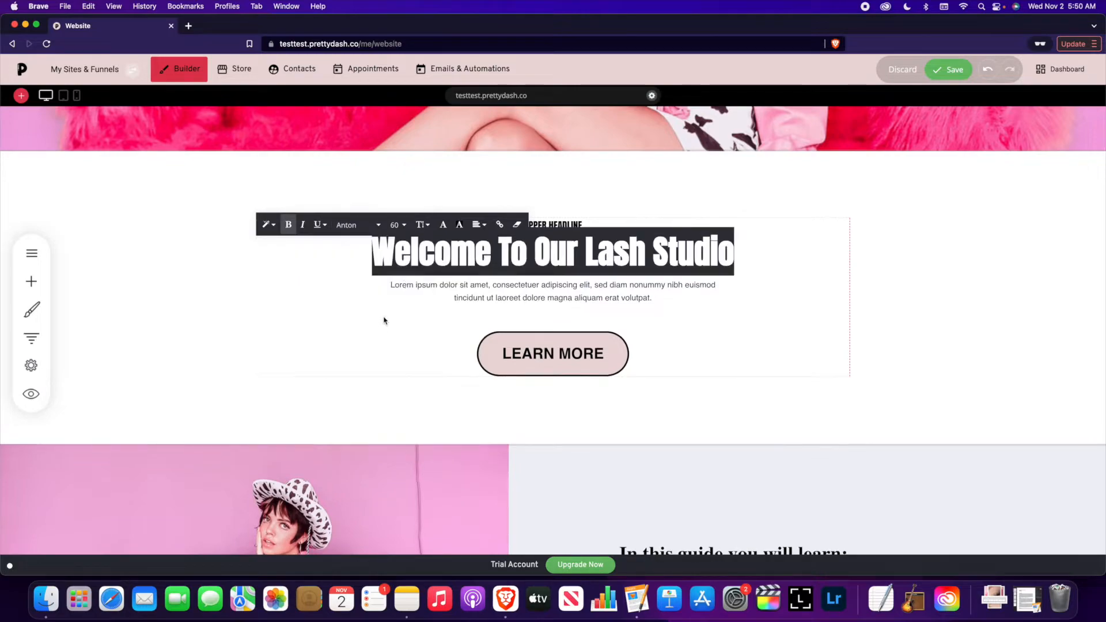
Set the "Welcome To Our Lash Studio" heading's text color to dark blue.
left_click(443, 225)
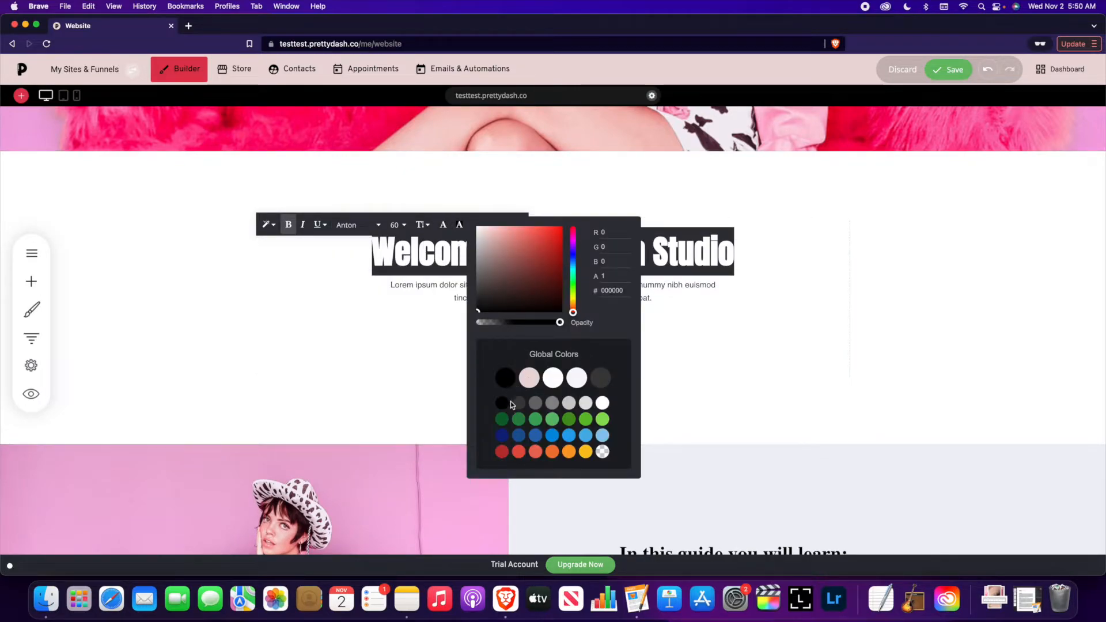
left_click(520, 435)
left_click(437, 353)
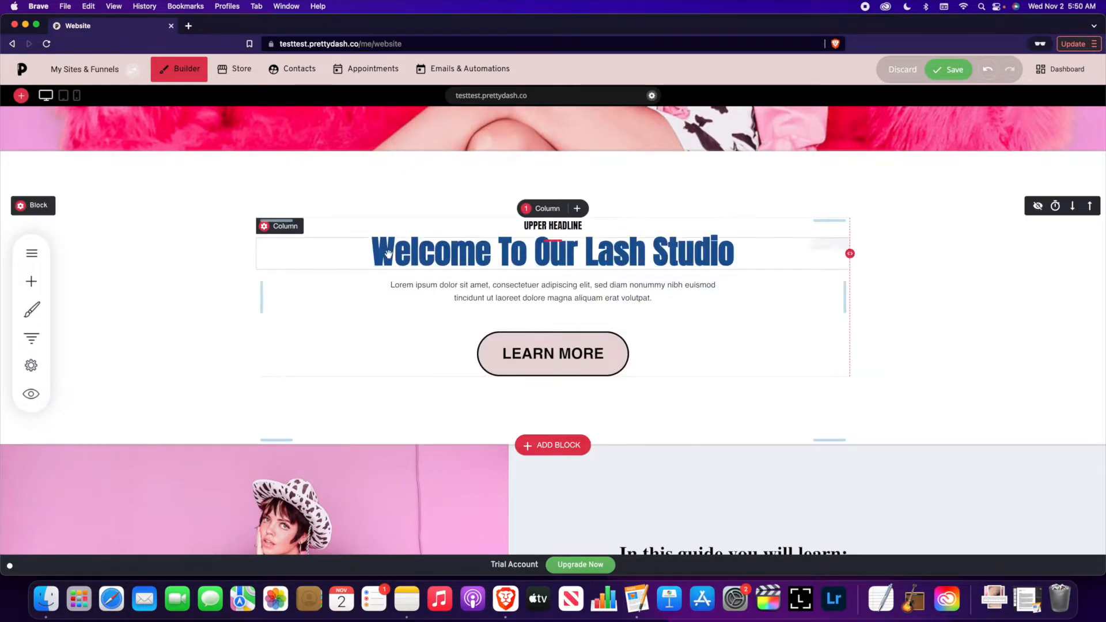
Give the "Welcome To Our Lash Studio" heading text a black background color from the global colors.
triple_click(506, 252)
left_click(459, 224)
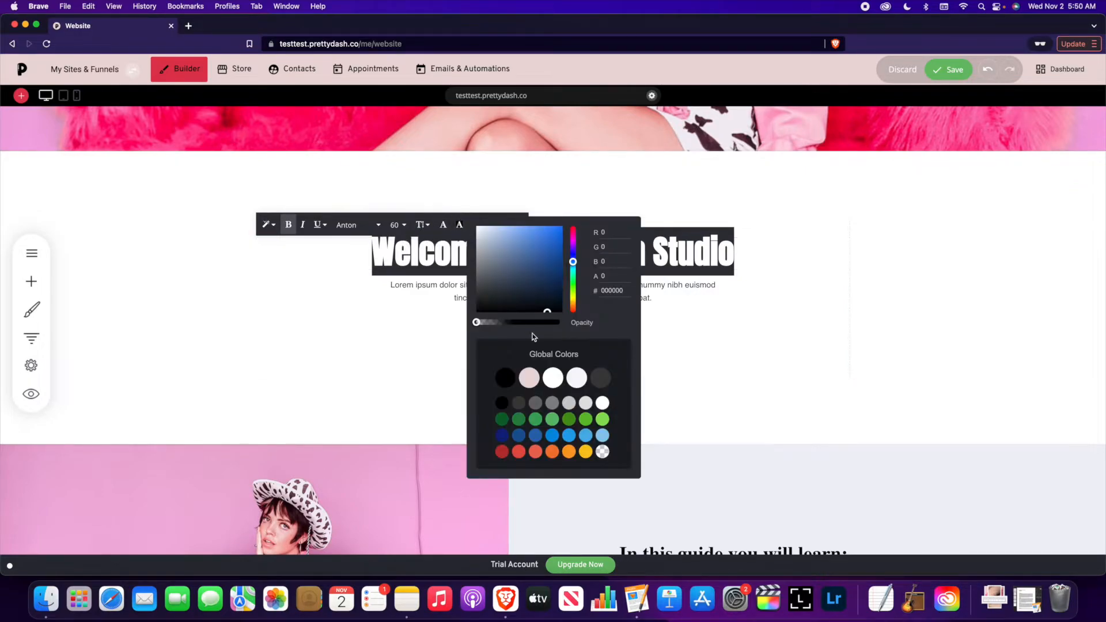
left_click(508, 371)
left_click(1048, 306)
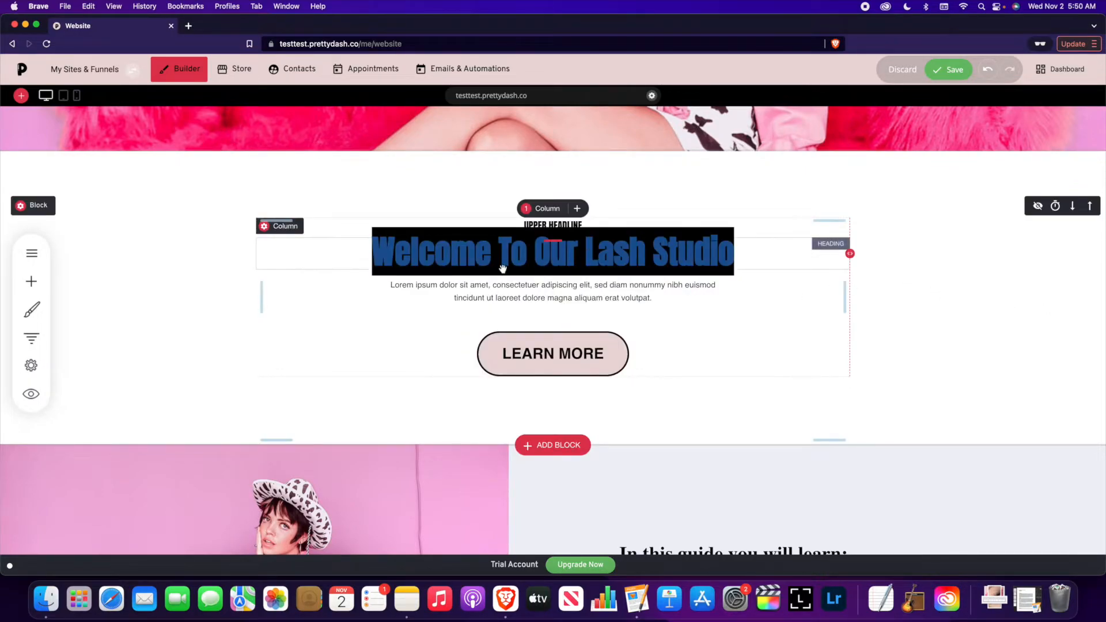
Review the LEARN MORE button's styling options, including its colors, text style, padding, border and hover effect, and leave them unchanged.
scroll(514, 252, "down", 1)
scroll(513, 252, "down", 2)
left_click(512, 206)
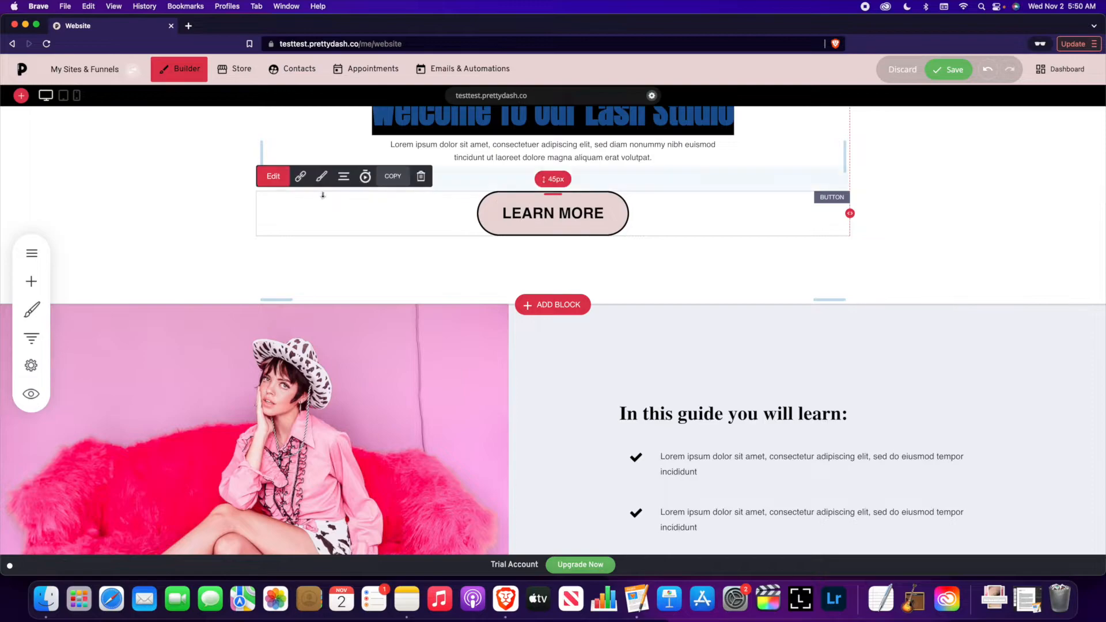
left_click(321, 176)
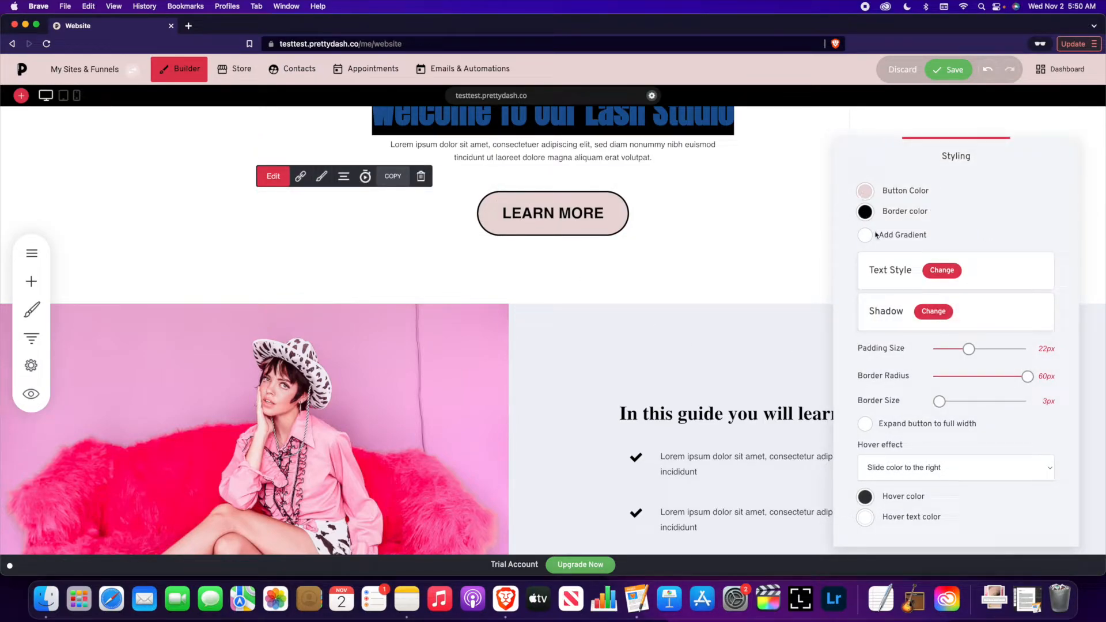
left_click(935, 275)
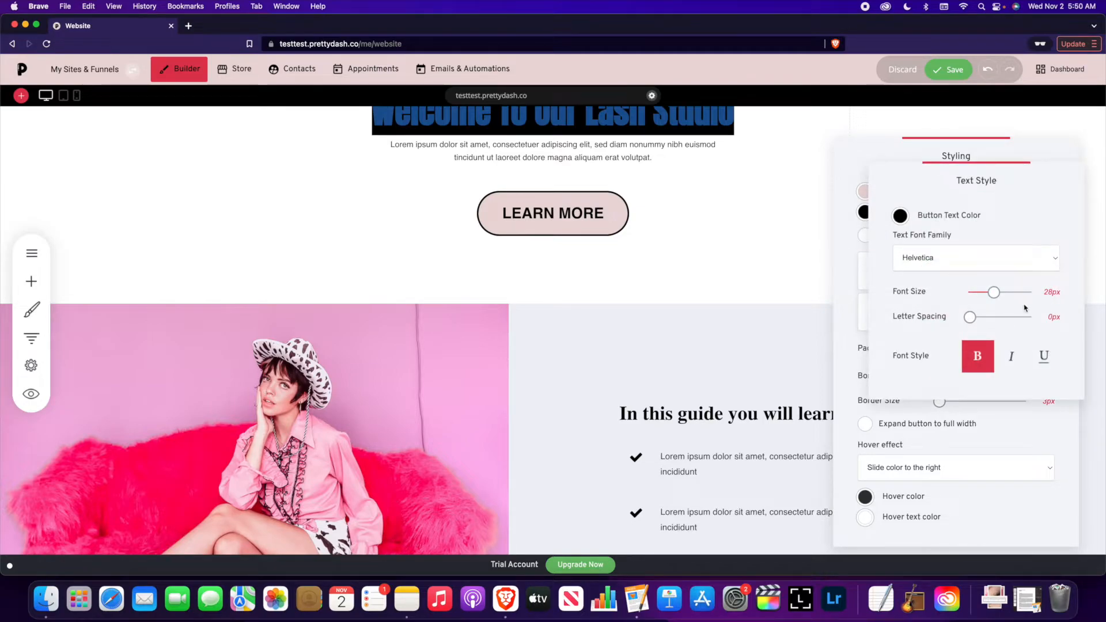
left_click(855, 215)
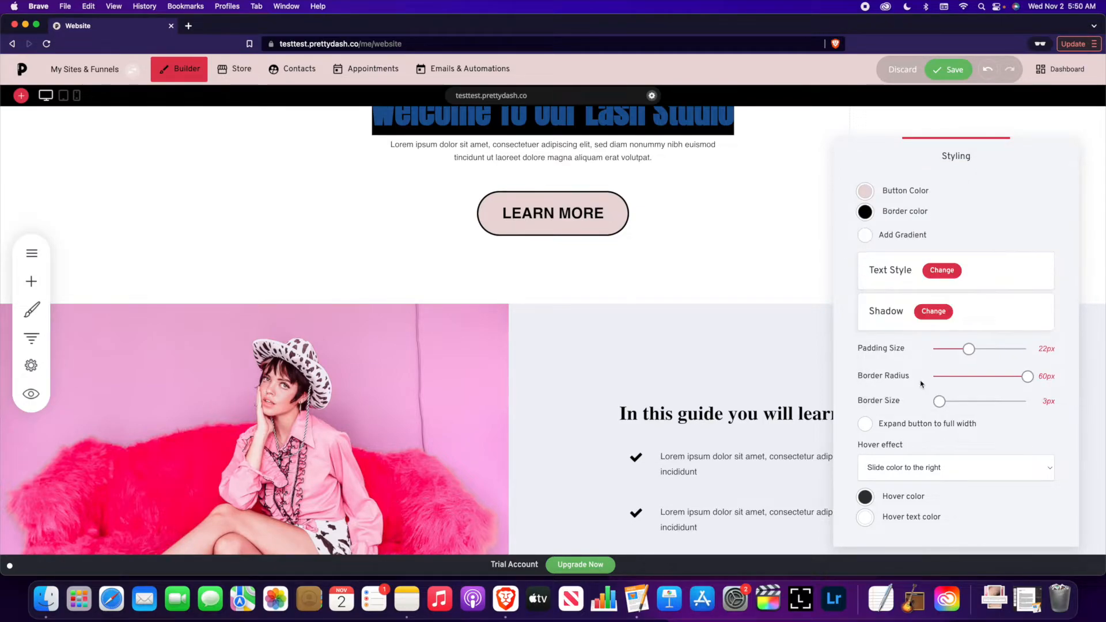
left_click(712, 235)
scroll(750, 279, "down", 10)
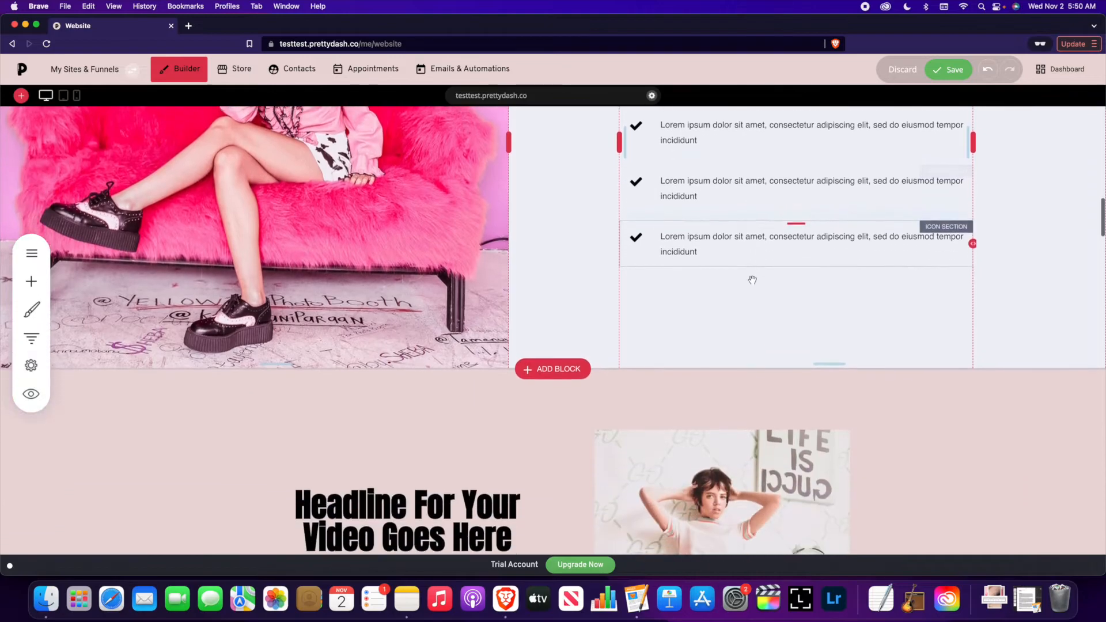
Save the page changes and look over the video section below the image and text block.
scroll(752, 280, "down", 5)
left_click(946, 70)
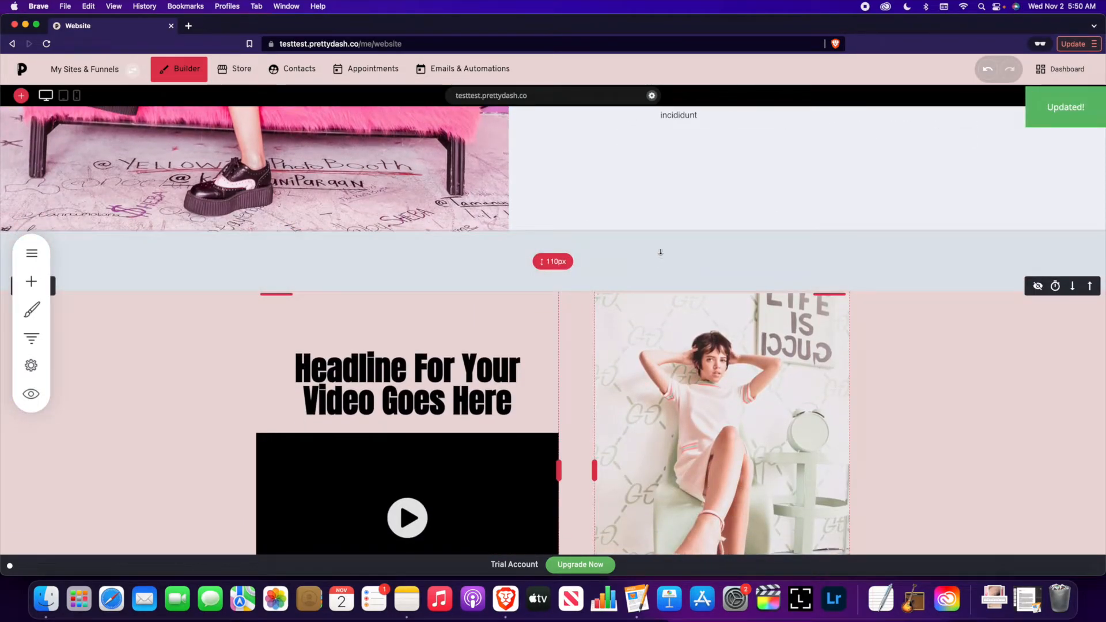
scroll(645, 254, "down", 5)
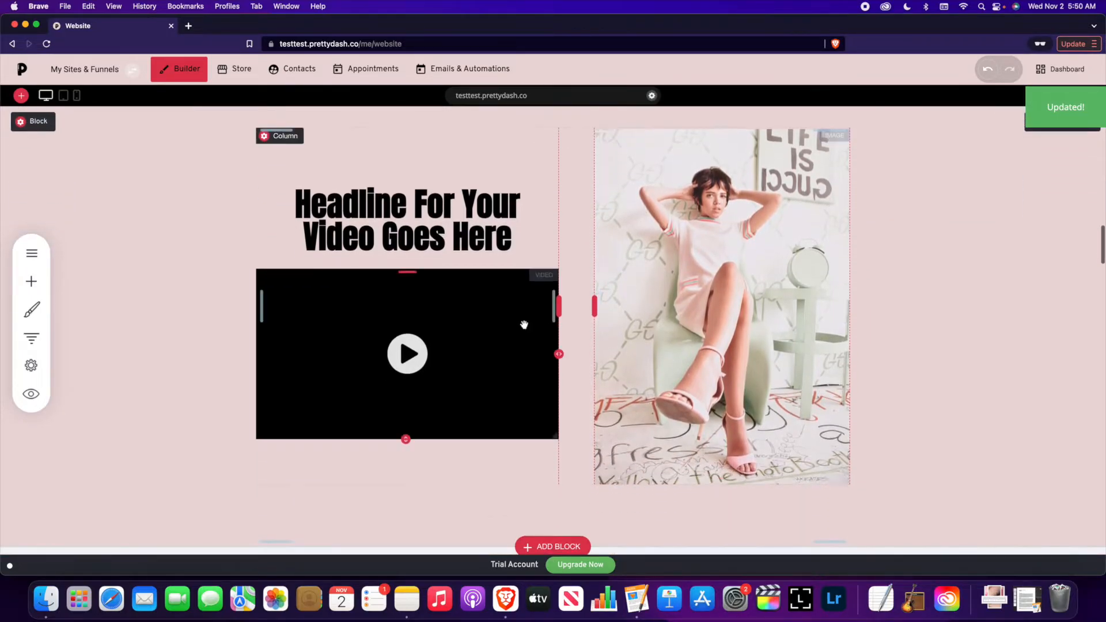
Preview the page in tablet and mobile views, and close the preview.
left_click(30, 401)
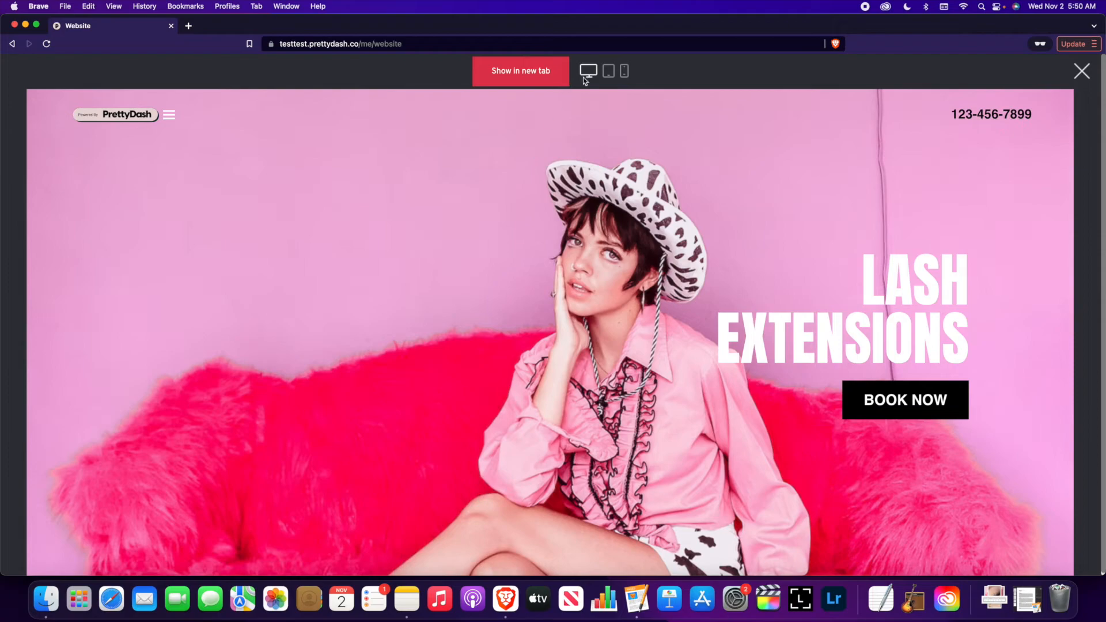
left_click(623, 71)
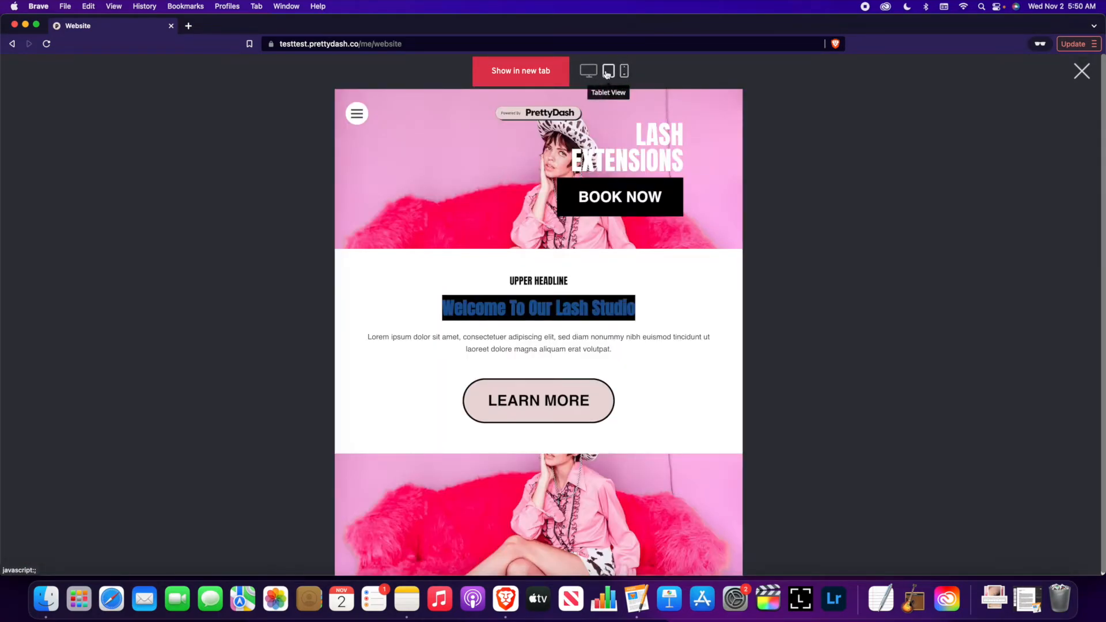
left_click(624, 71)
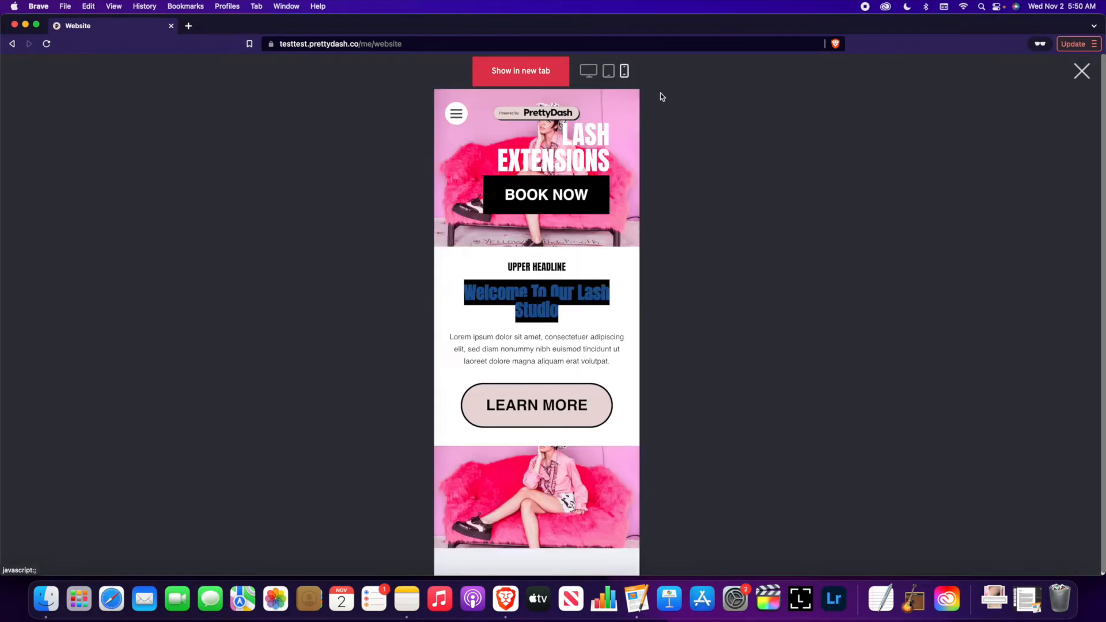
left_click(1080, 70)
scroll(478, 331, "up", 6)
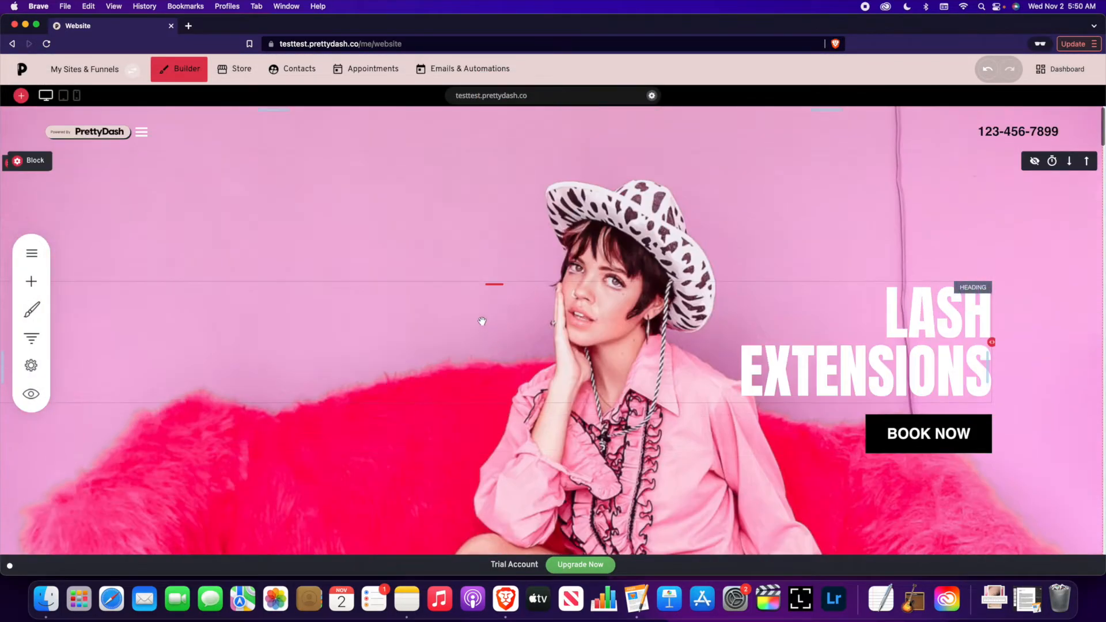
Review the page layout from start to end in the builder's mobile view.
left_click(76, 97)
scroll(523, 282, "down", 4)
scroll(524, 283, "down", 20)
scroll(524, 283, "down", 10)
scroll(524, 283, "up", 15)
scroll(524, 284, "up", 18)
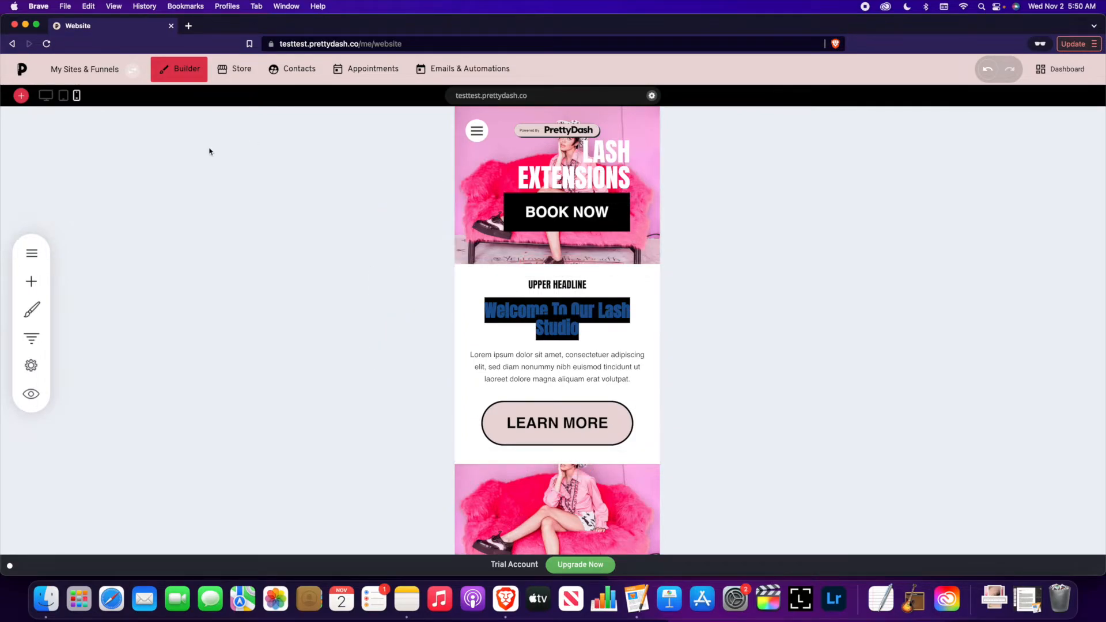
Copy the "Welcome To Our Lash Studio" block in desktop view and check it among the copied elements.
left_click(48, 103)
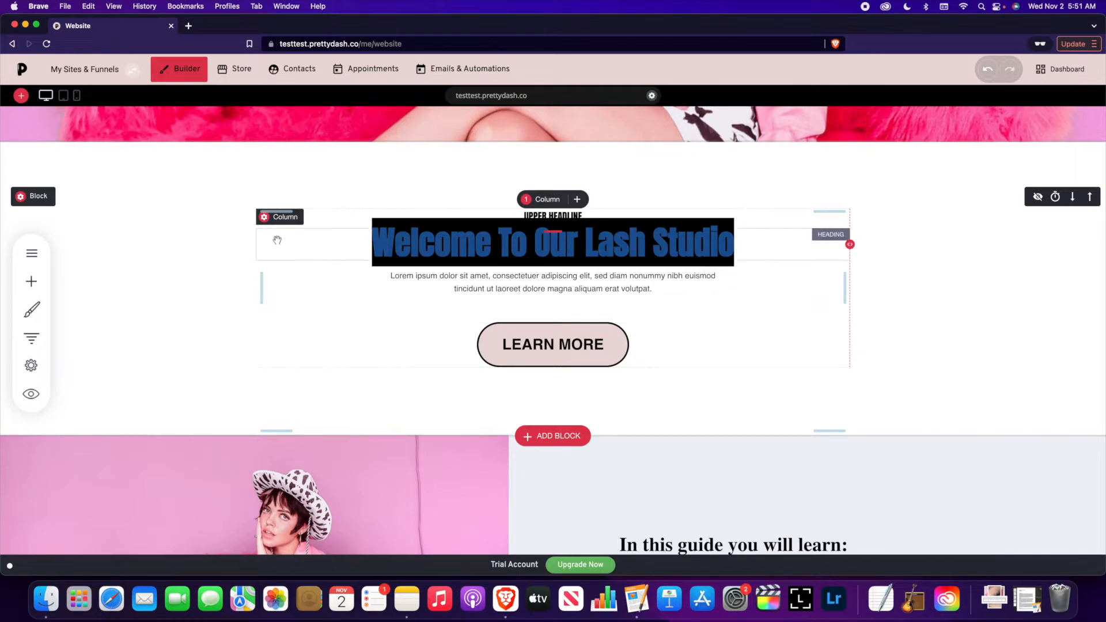
left_click(85, 197)
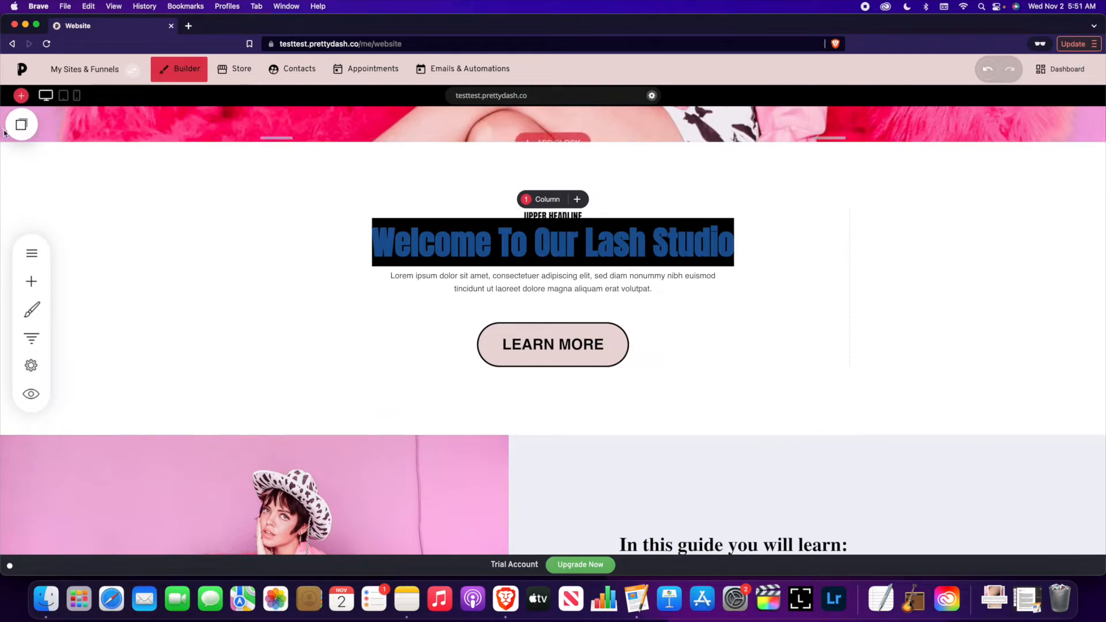
left_click(20, 126)
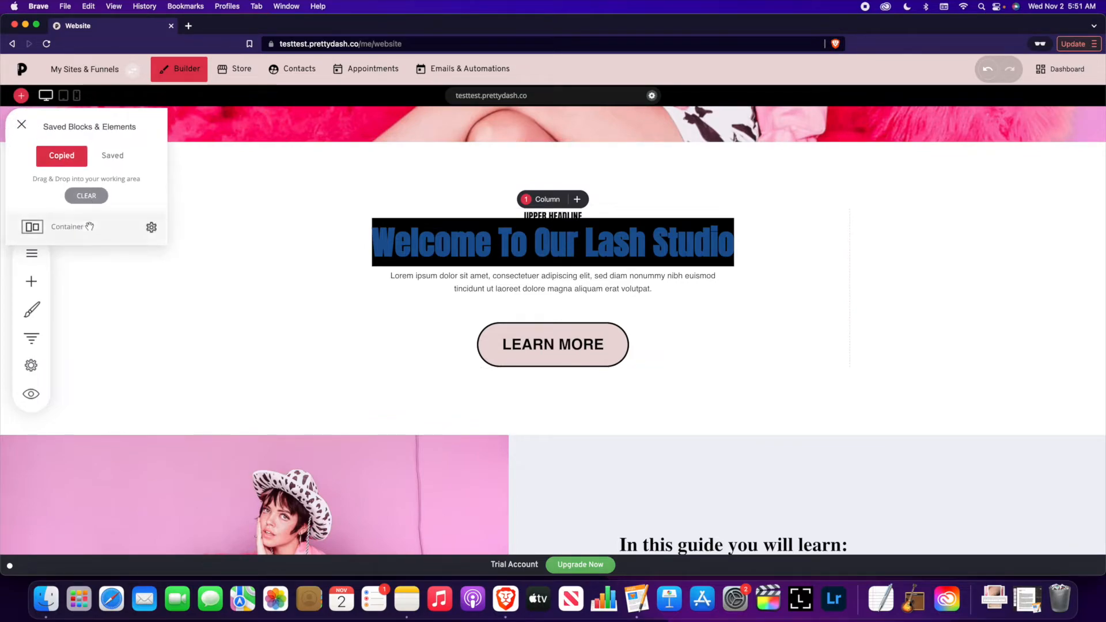
left_click(224, 174)
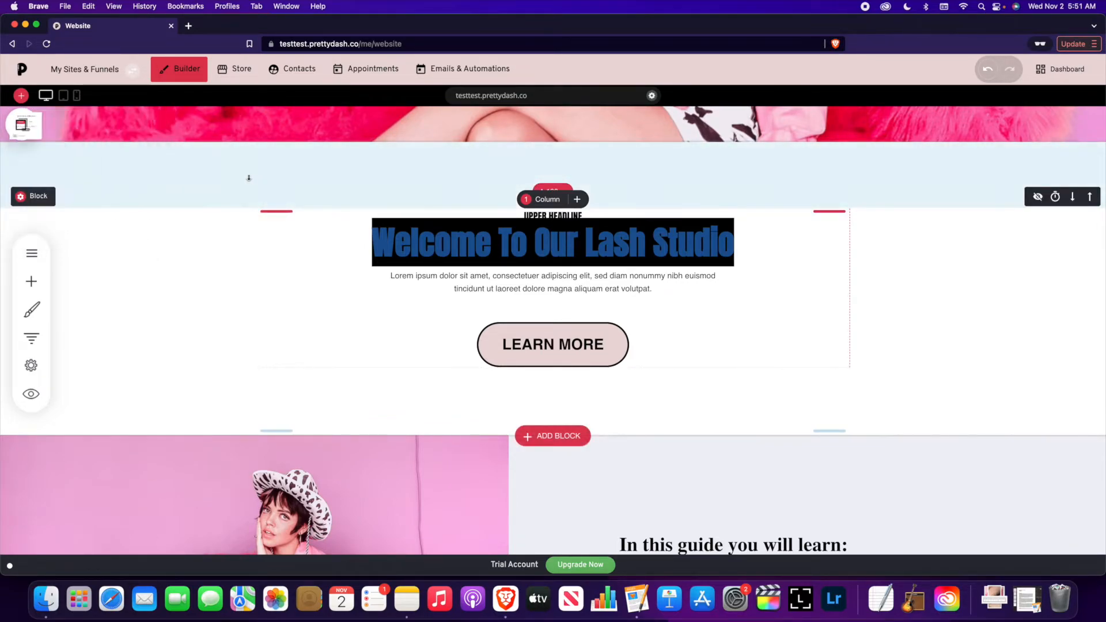
Place the copied block directly above the original "Welcome To Our Lash Studio" block in mobile view.
scroll(419, 250, "up", 10)
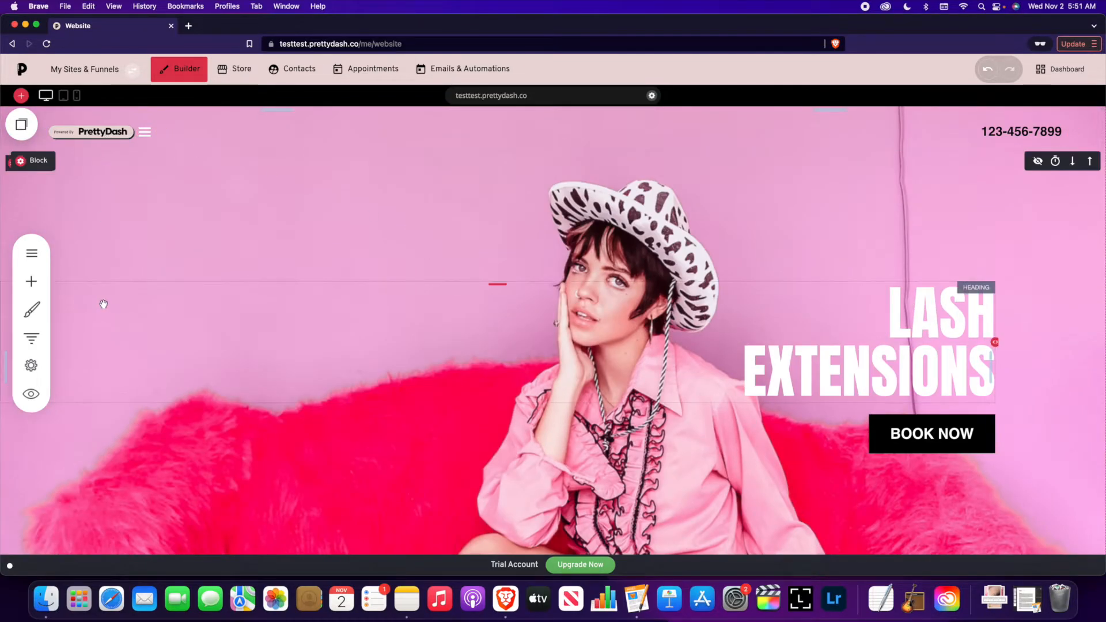
left_click(77, 95)
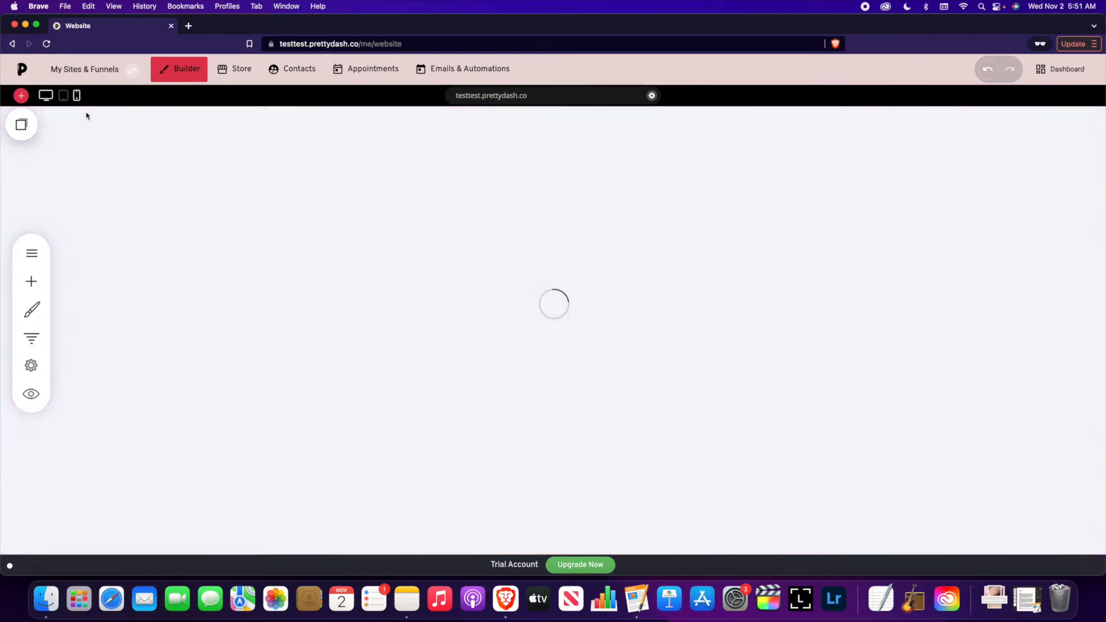
scroll(407, 253, "down", 1)
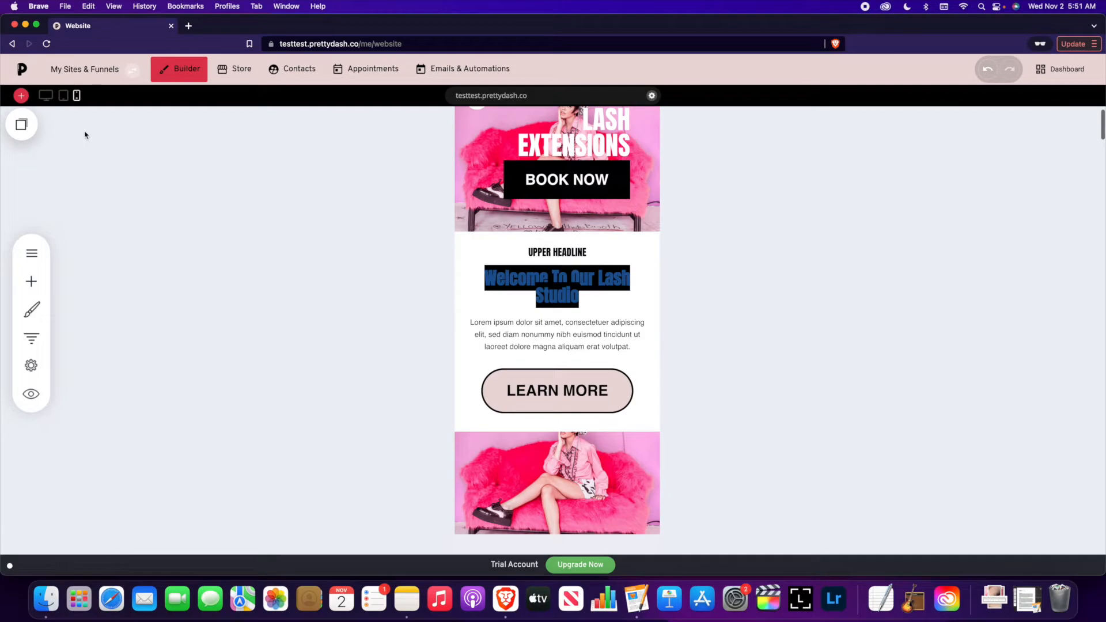
left_click(22, 124)
left_click_drag(106, 221, 585, 239)
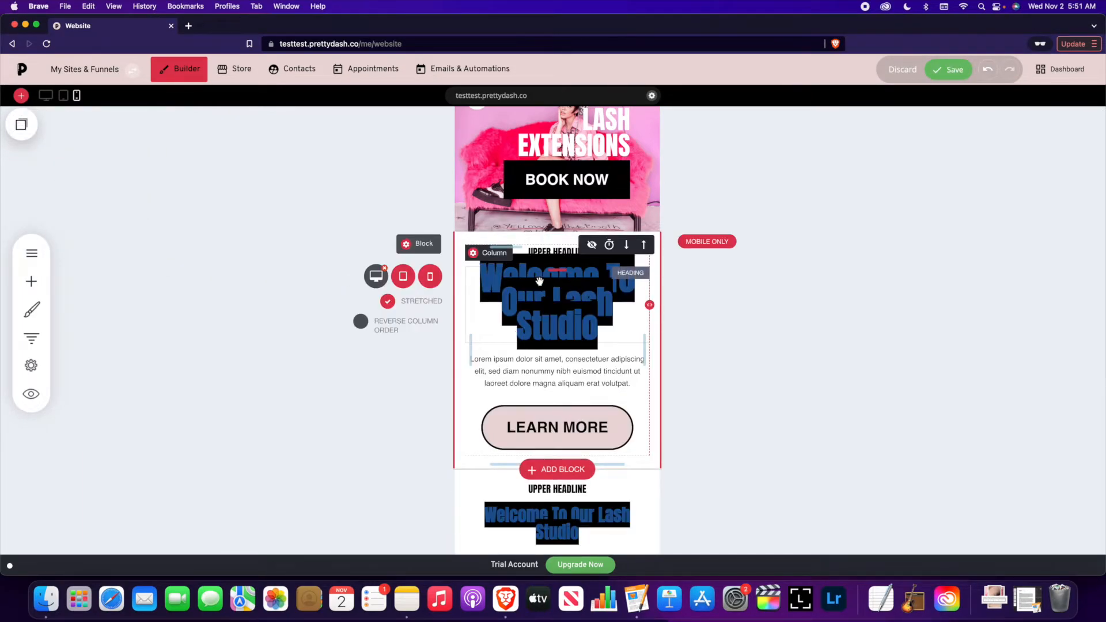
Hide the original "Welcome To Our Lash Studio" block on phones and save the page.
left_click(541, 281)
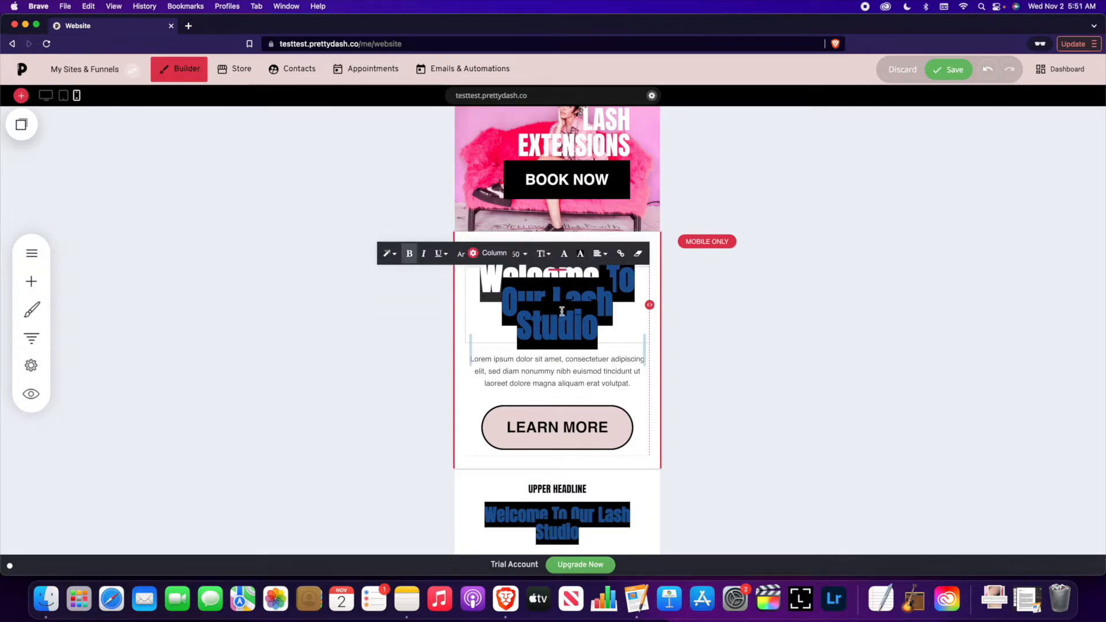
scroll(703, 412, "down", 2)
scroll(698, 309, "up", 1)
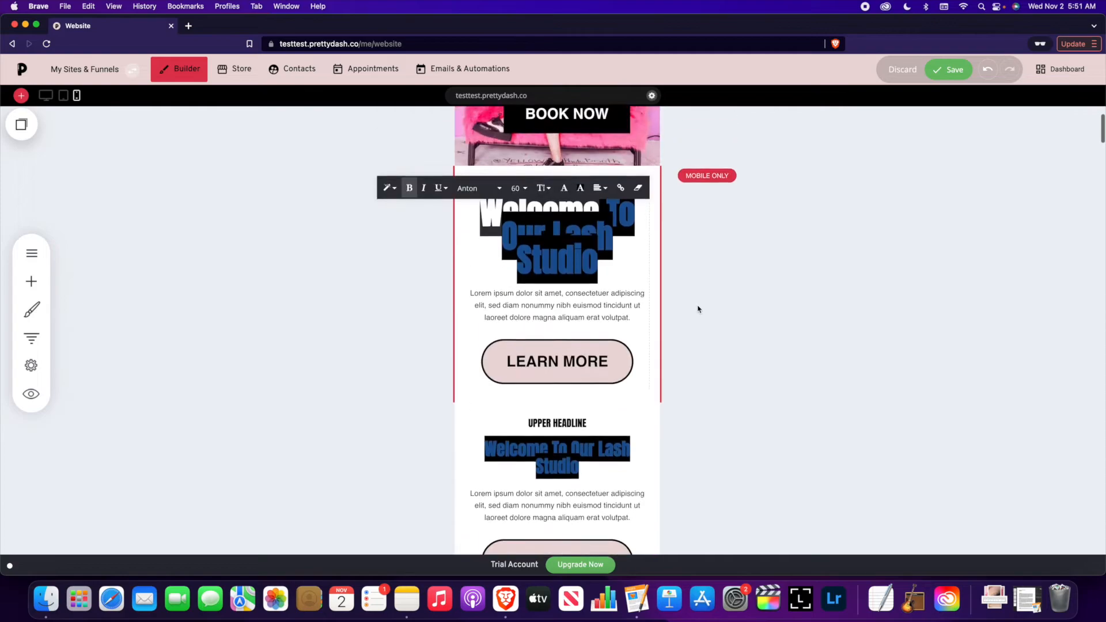
scroll(509, 339, "down", 3)
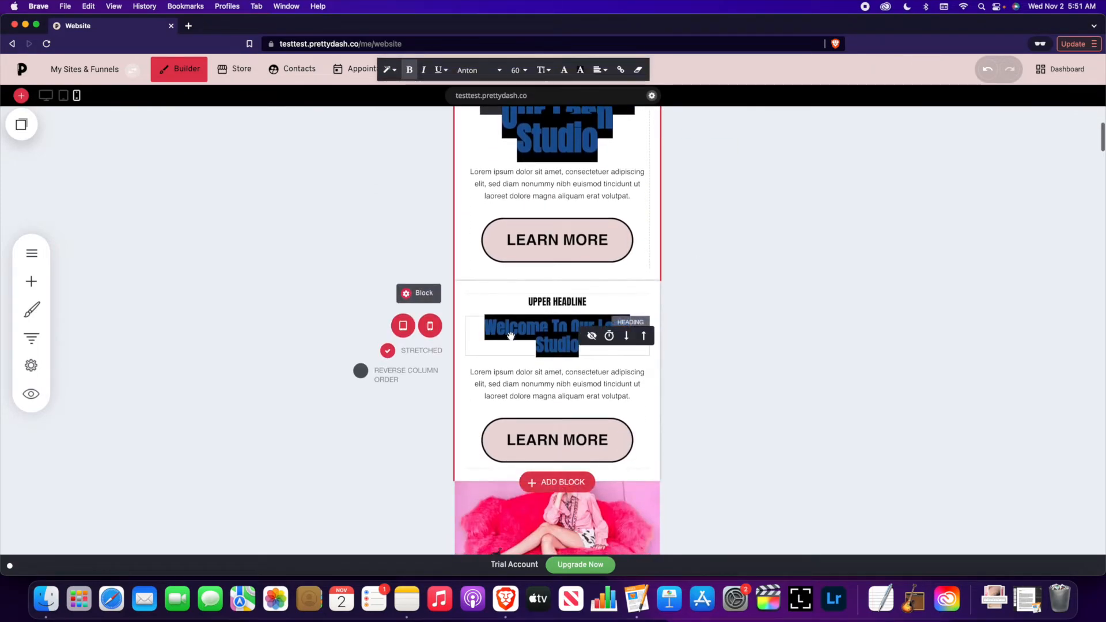
left_click(430, 326)
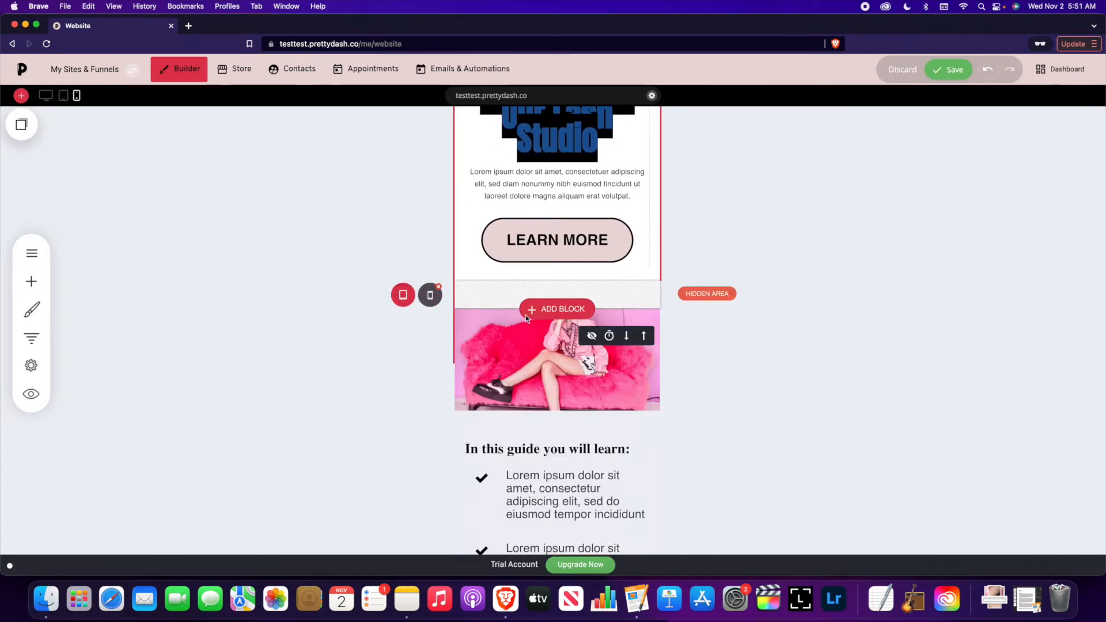
scroll(845, 282, "up", 3)
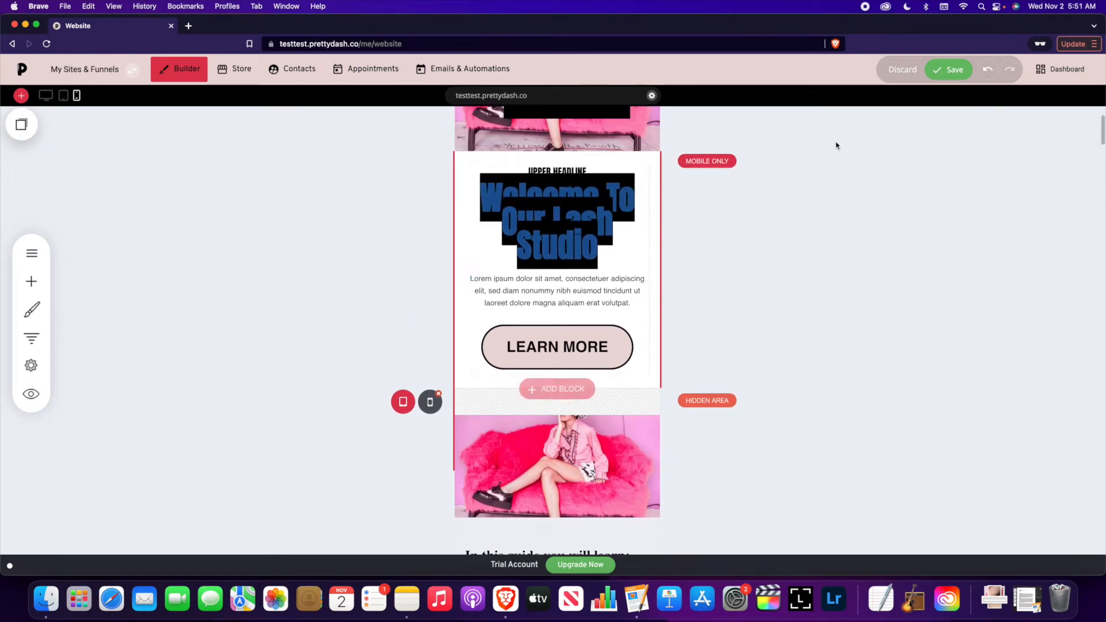
left_click(950, 70)
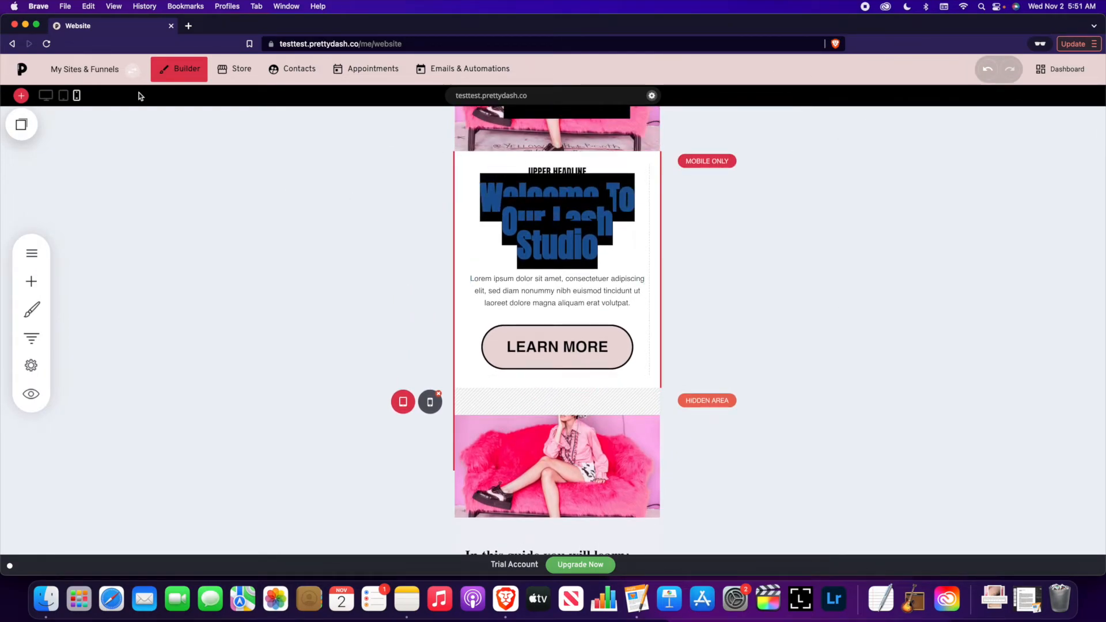
Check the "Welcome To Our Lash Studio" section in desktop view.
scroll(440, 329, "down", 11)
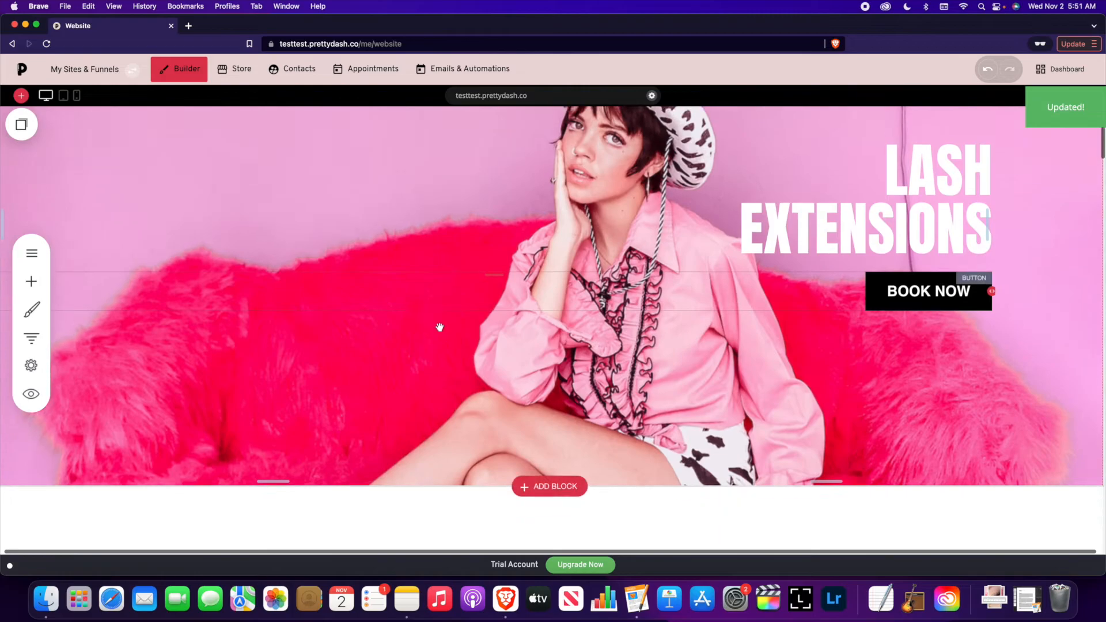
scroll(441, 327, "up", 6)
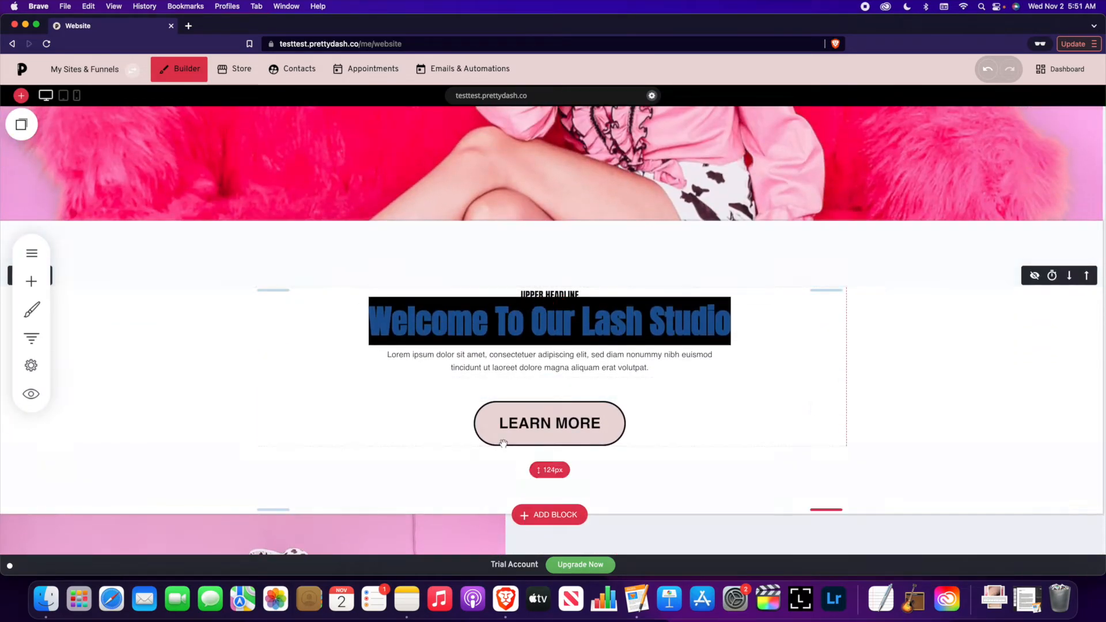
scroll(296, 327, "down", 4)
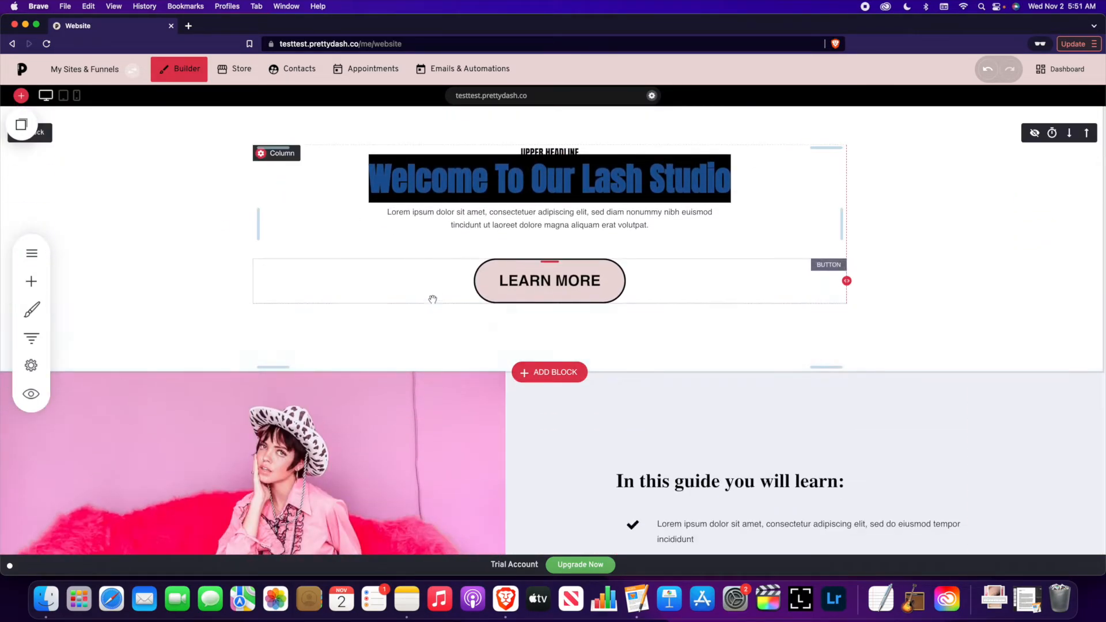
Set the mobile-only block's "Welcome To Our Lash Studio" heading to font size 20 and save the page.
left_click(77, 96)
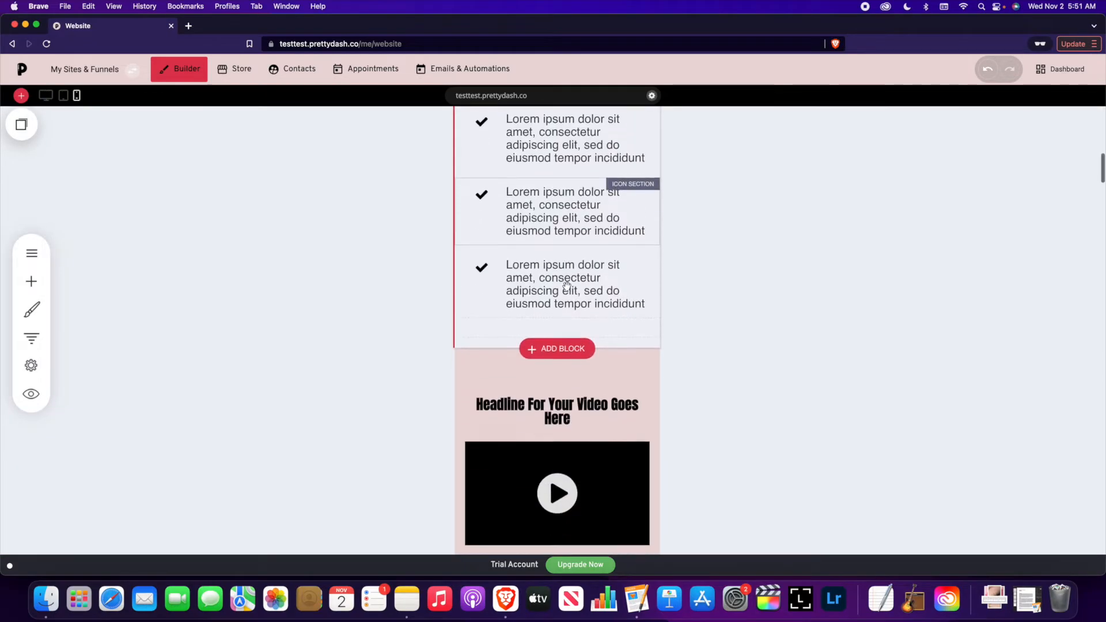
left_click(559, 314)
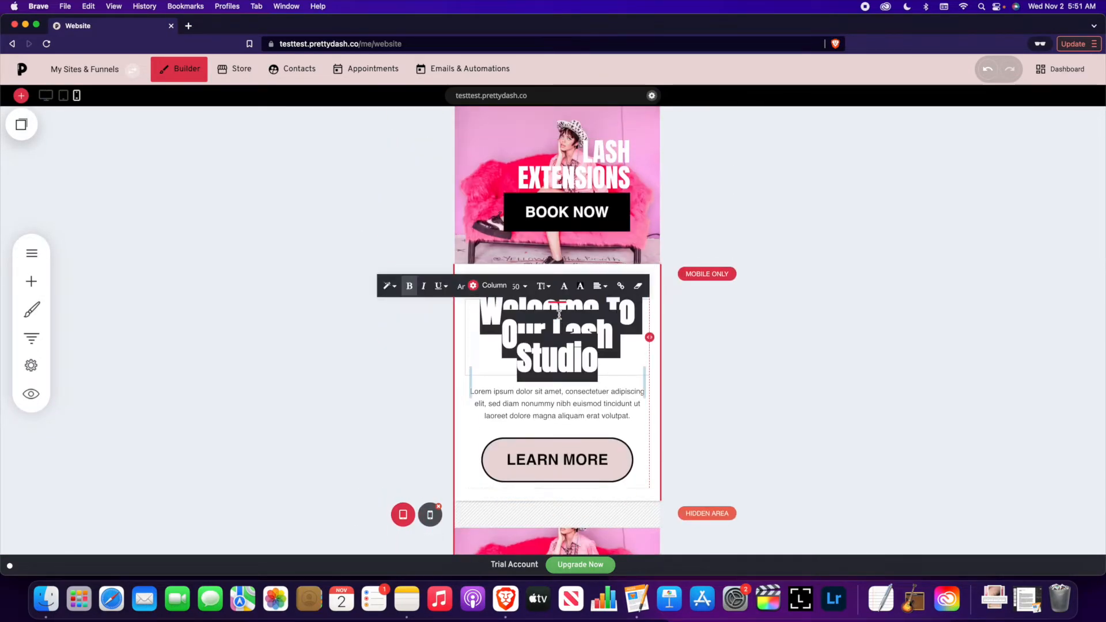
left_click(519, 286)
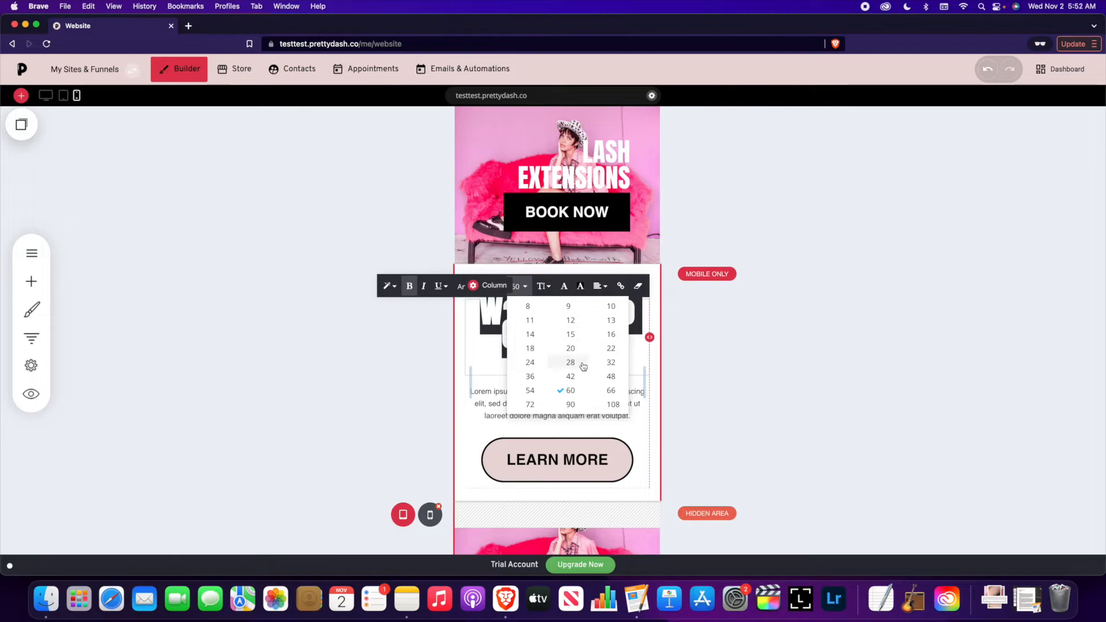
left_click(570, 344)
left_click(739, 324)
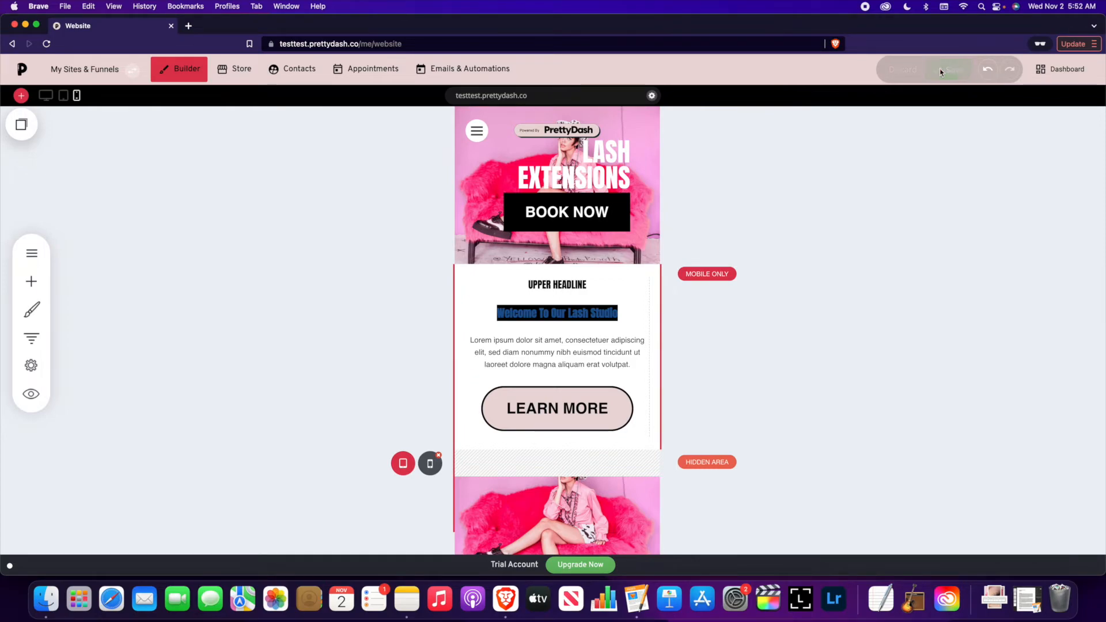
Hide the mobile-only "Welcome To Our Lash Studio" block on tablets in tablet view and save the page.
left_click(63, 95)
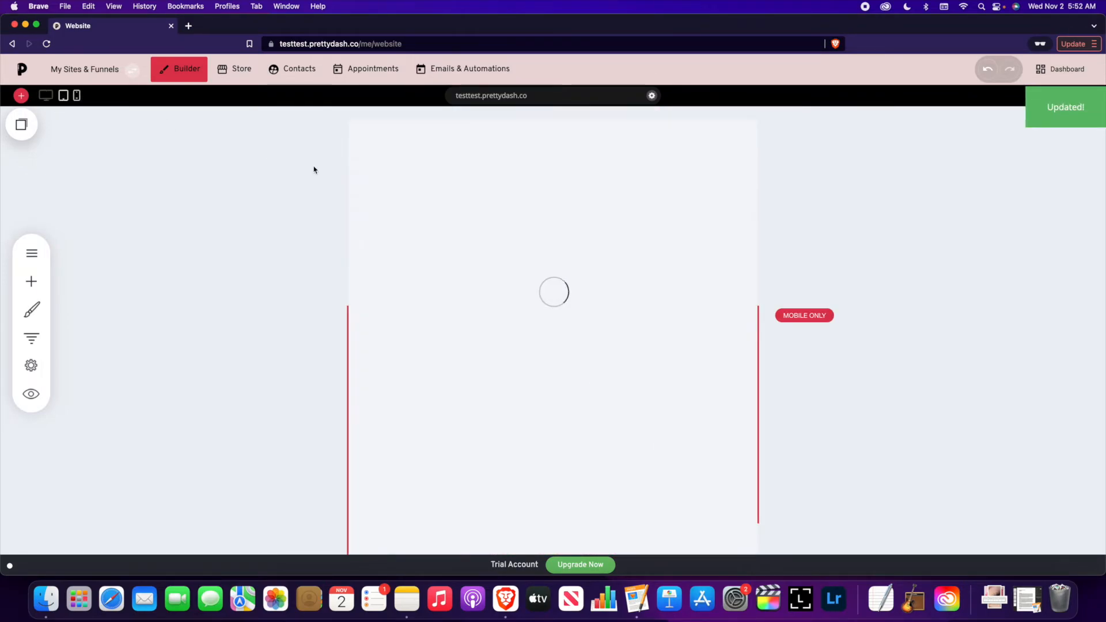
scroll(264, 215, "down", 1)
scroll(264, 215, "down", 3)
scroll(265, 215, "up", 3)
scroll(265, 215, "down", 2)
scroll(265, 215, "down", 1)
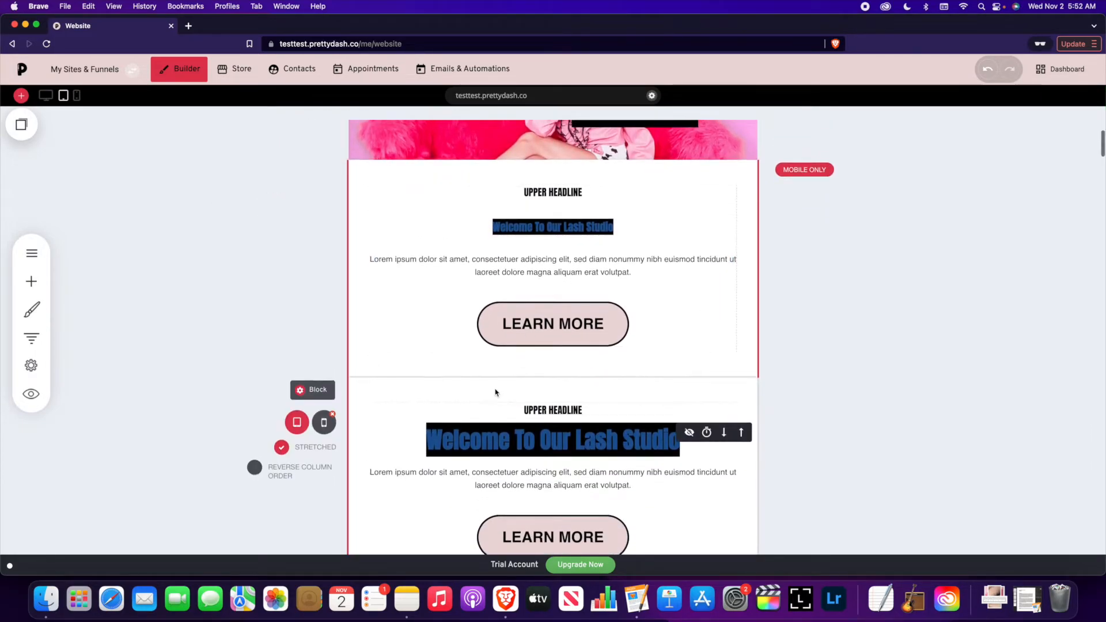
scroll(463, 310, "down", 2)
scroll(464, 309, "up", 2)
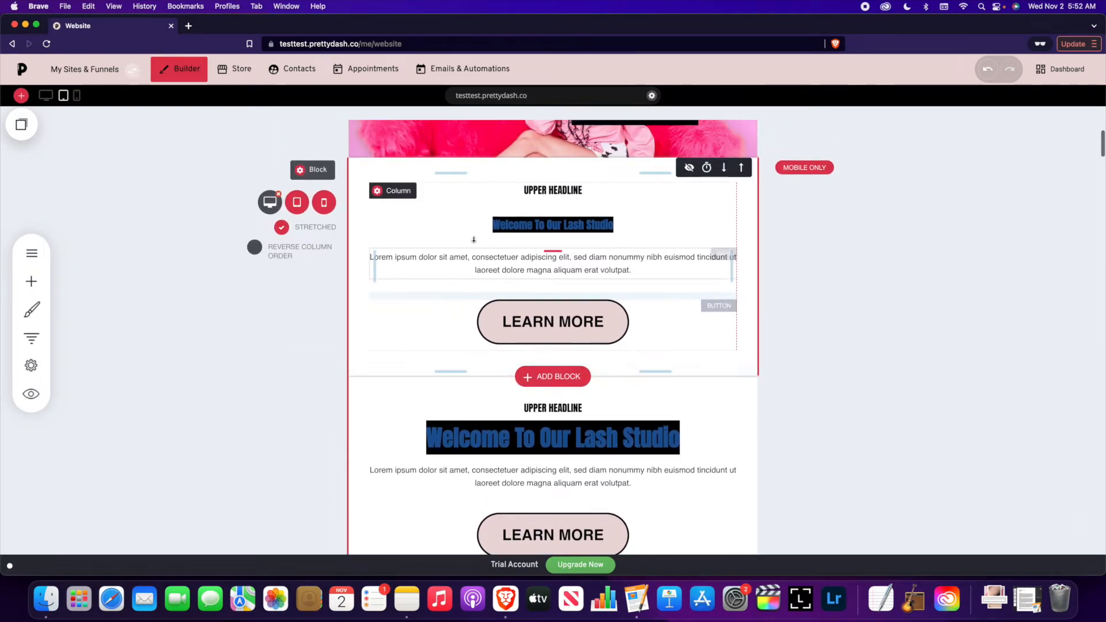
left_click(297, 206)
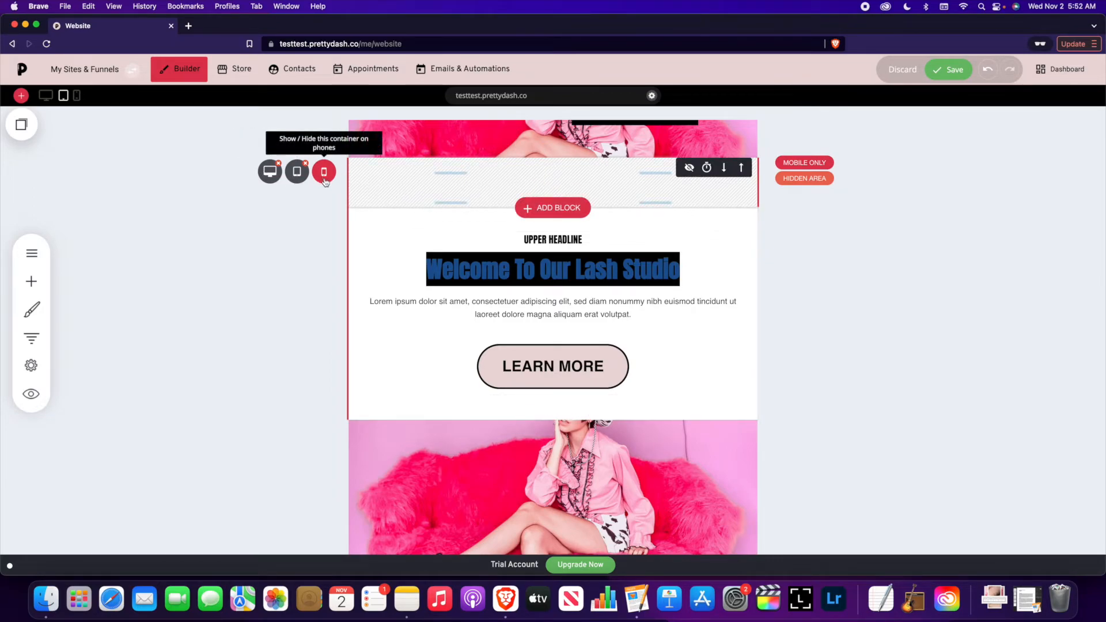
left_click(940, 71)
Check the "Welcome To Our Lash Studio" section in mobile and tablet views, and return to desktop view.
left_click(76, 95)
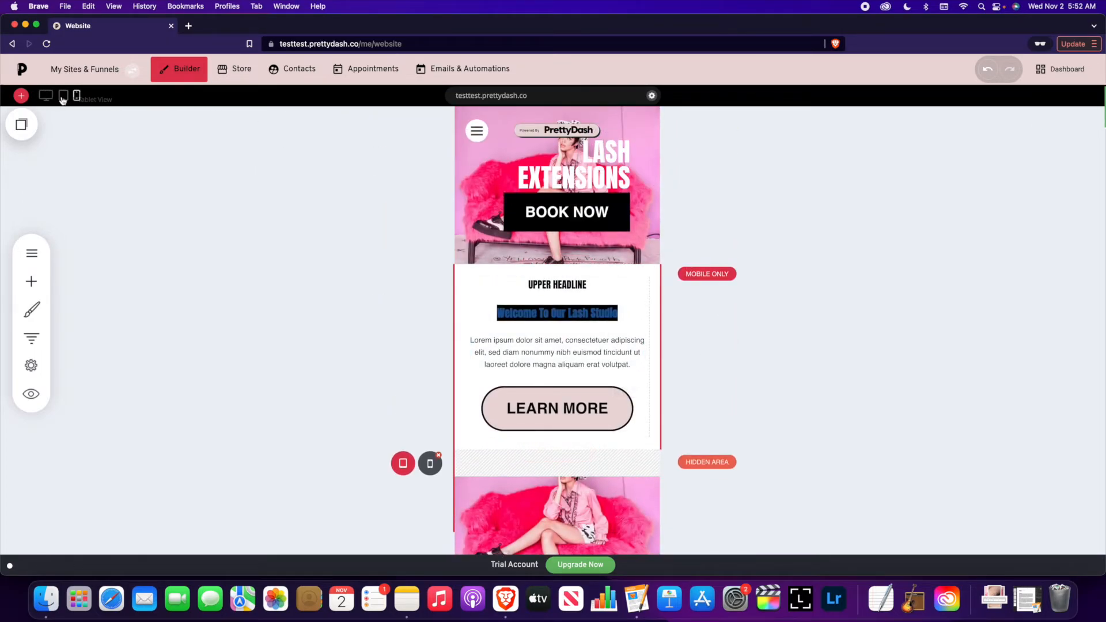
left_click(63, 96)
scroll(568, 321, "down", 2)
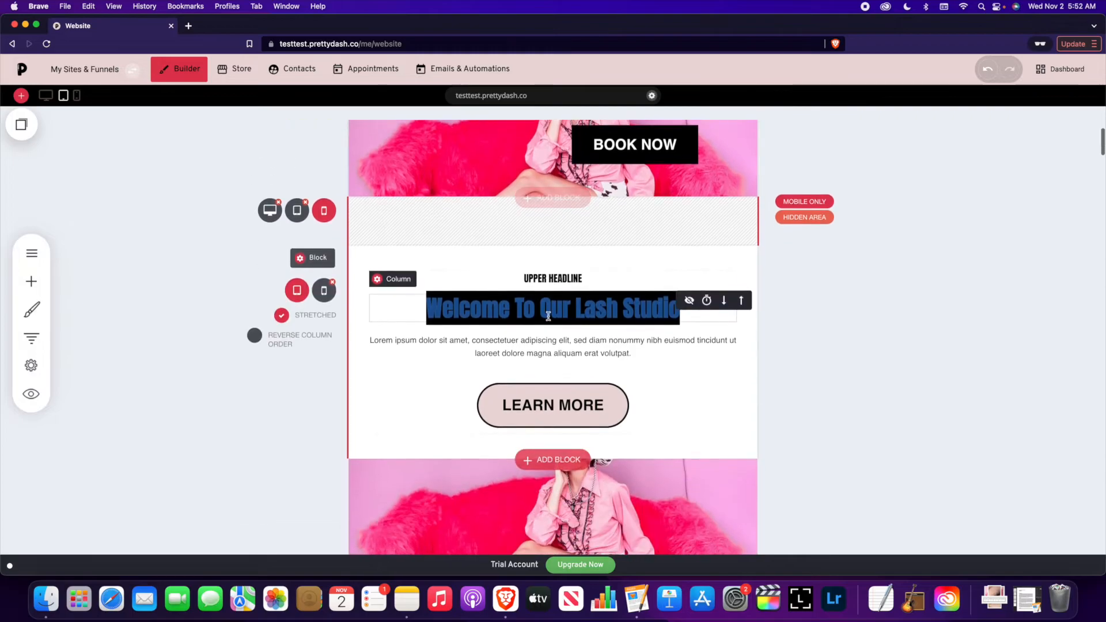
left_click(45, 95)
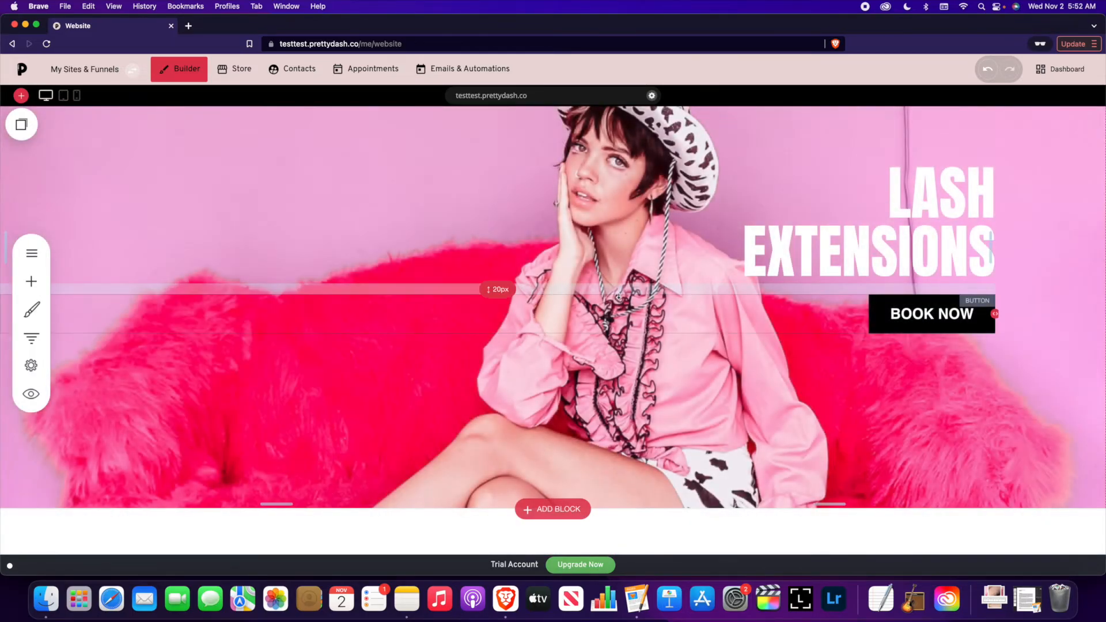
scroll(618, 296, "down", 5)
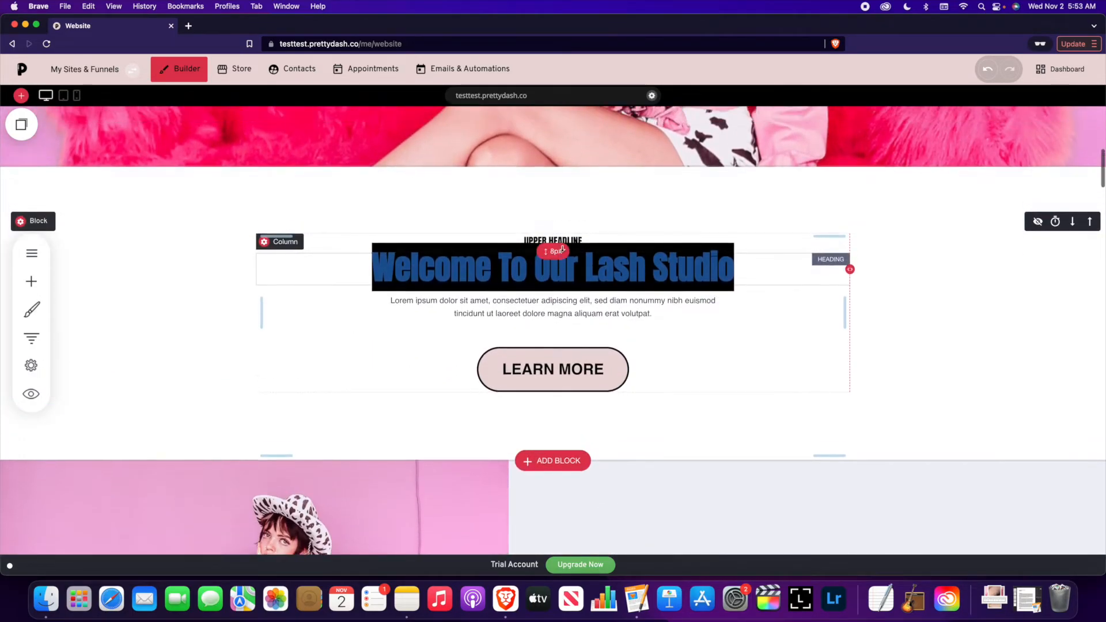
scroll(562, 249, "up", 6)
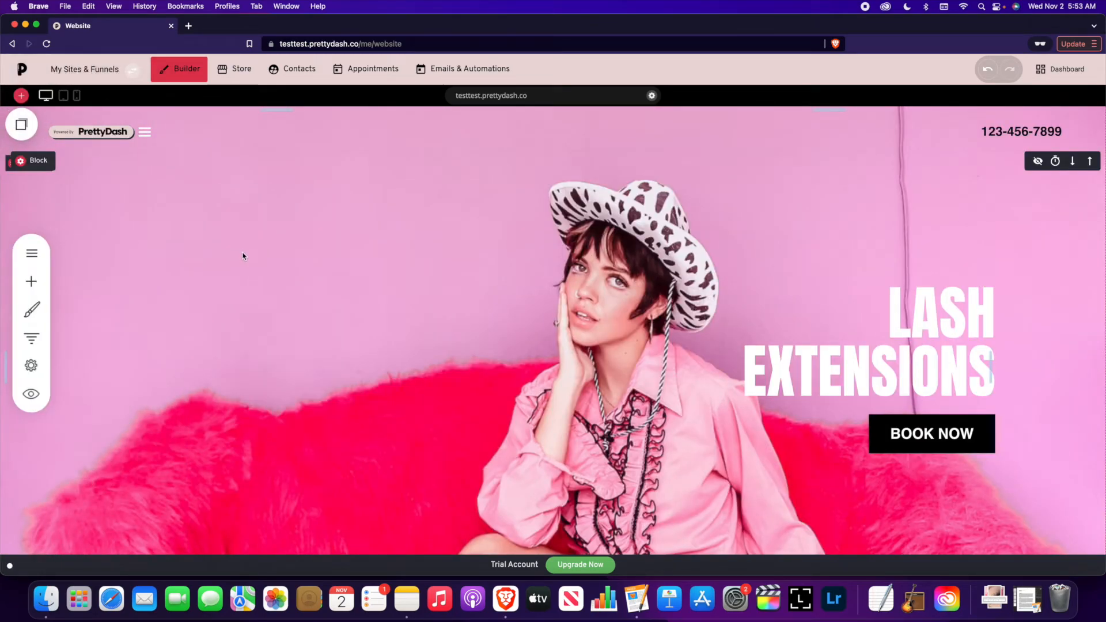
scroll(243, 256, "down", 3)
scroll(234, 254, "up", 3)
Add a public page named "Test" in the Pages group from the "This is who we are." About / Team template and look it over.
left_click(31, 253)
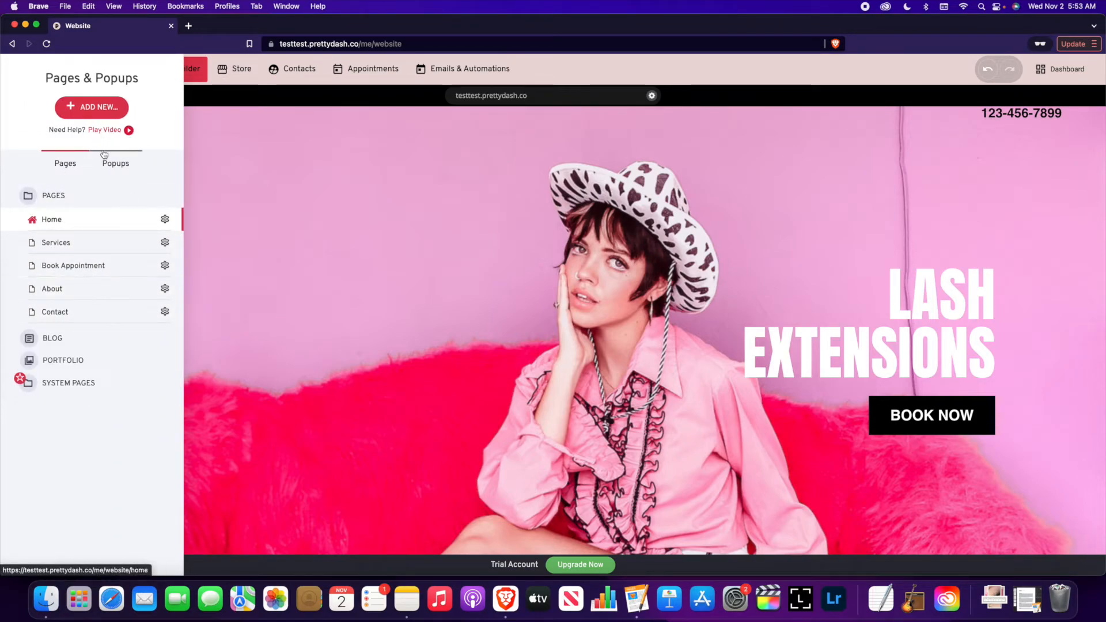
left_click(105, 109)
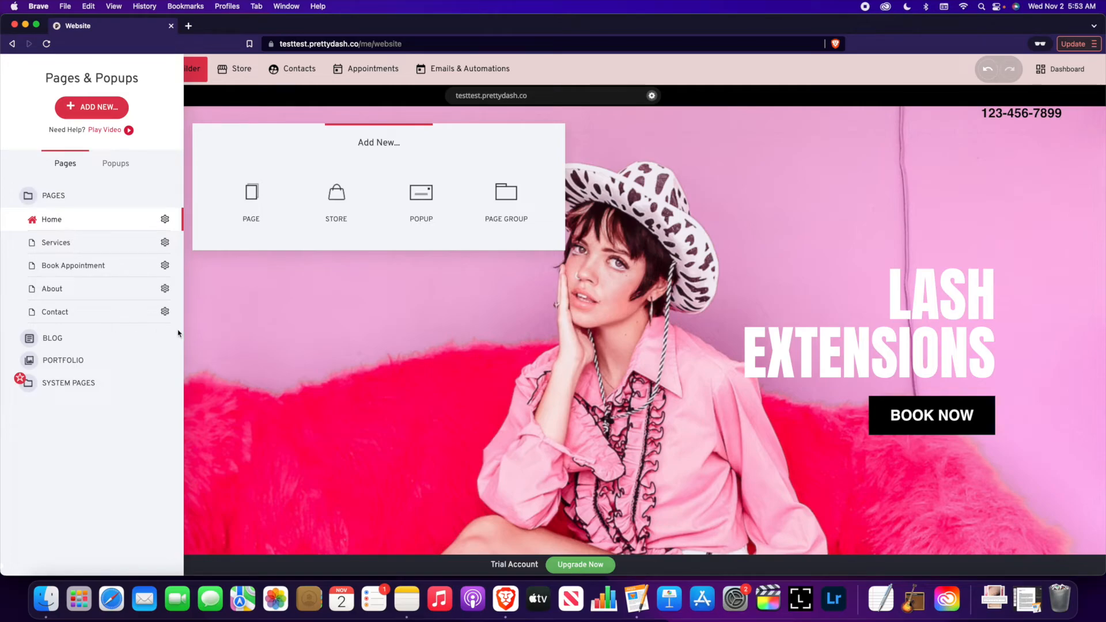
left_click(250, 191)
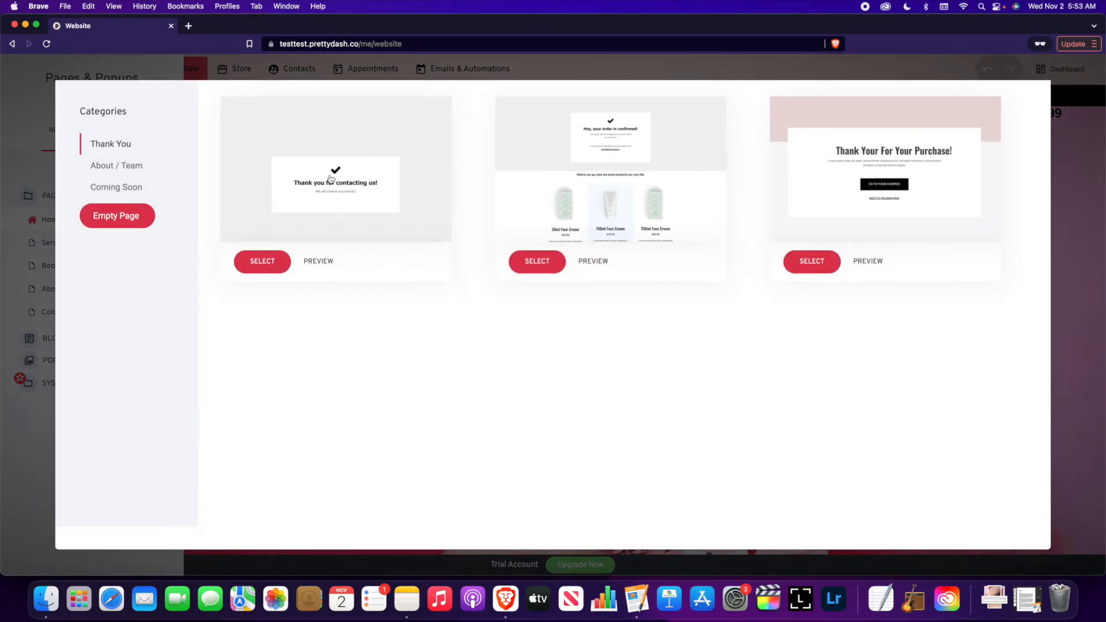
left_click(122, 187)
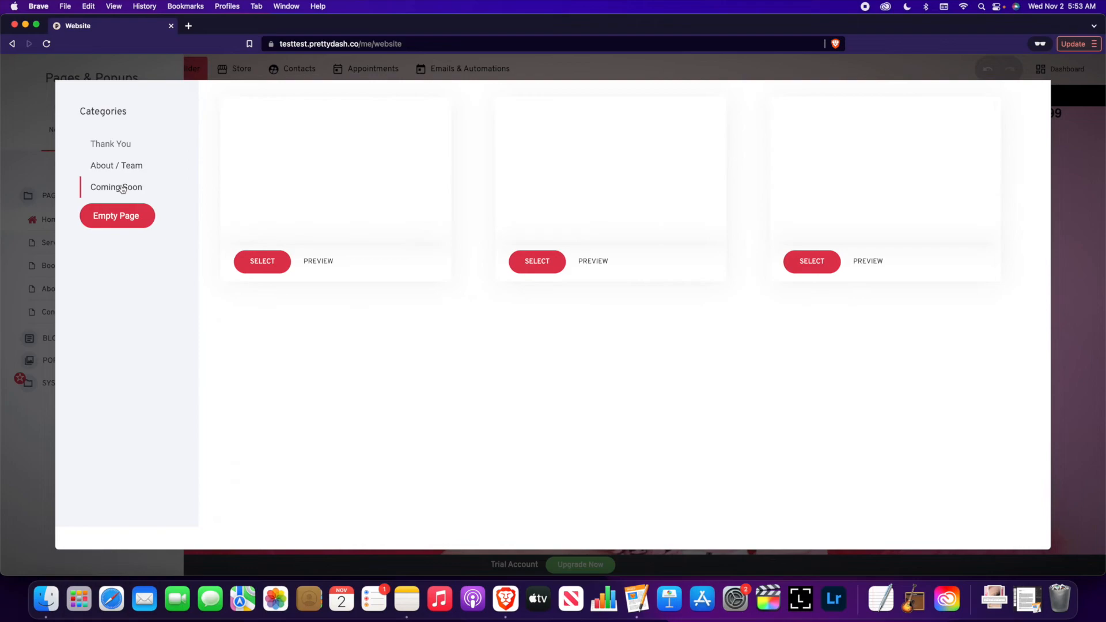
left_click(120, 167)
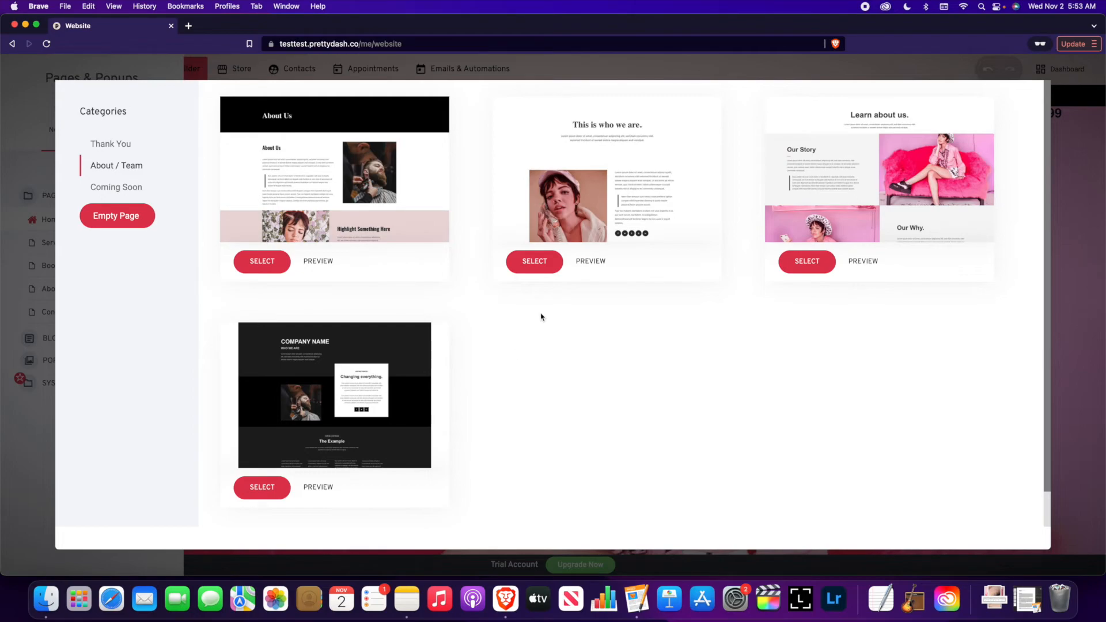
left_click(529, 262)
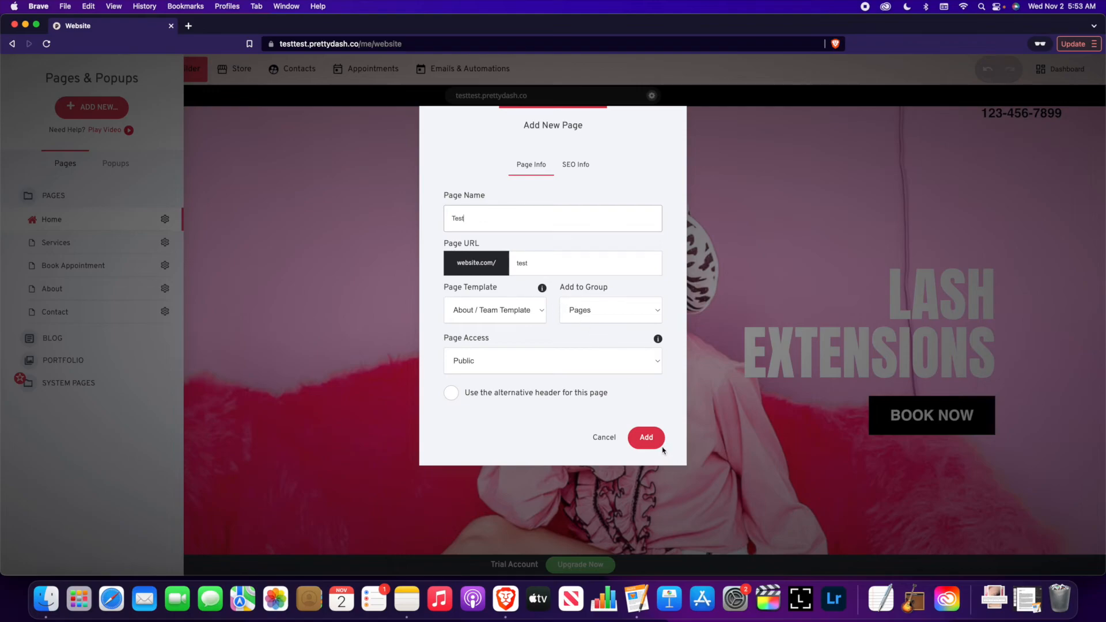
left_click(642, 440)
scroll(290, 322, "down", 15)
scroll(291, 319, "up", 15)
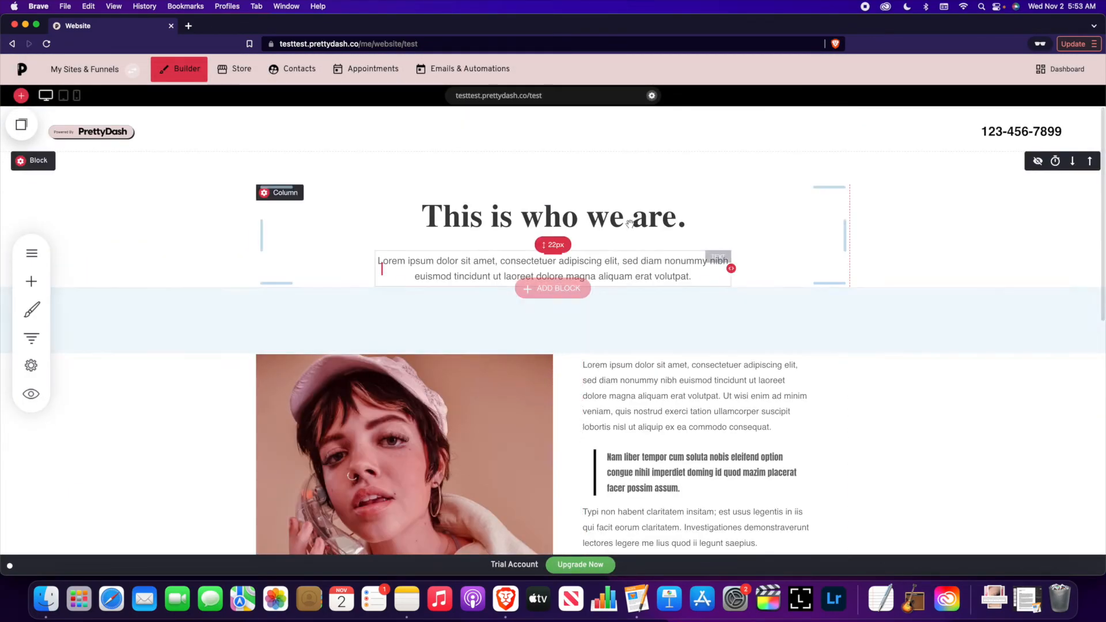
scroll(428, 255, "down", 3)
scroll(428, 256, "up", 1)
scroll(428, 255, "up", 2)
Review the Test page's page info and SEO info settings, and save them.
left_click(30, 252)
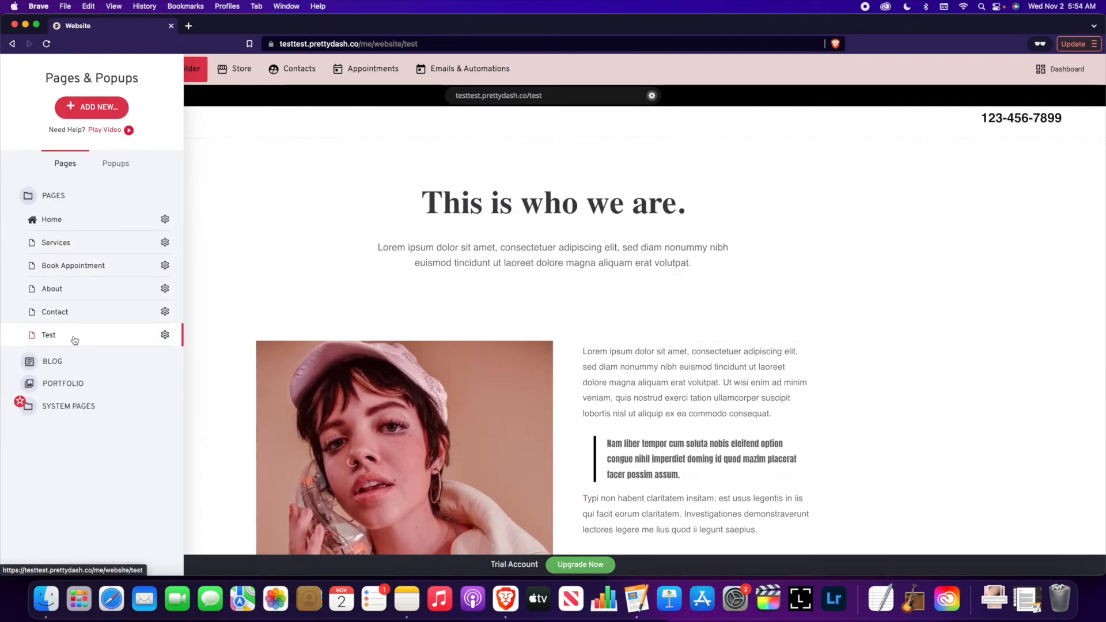
left_click(164, 335)
left_click(184, 248)
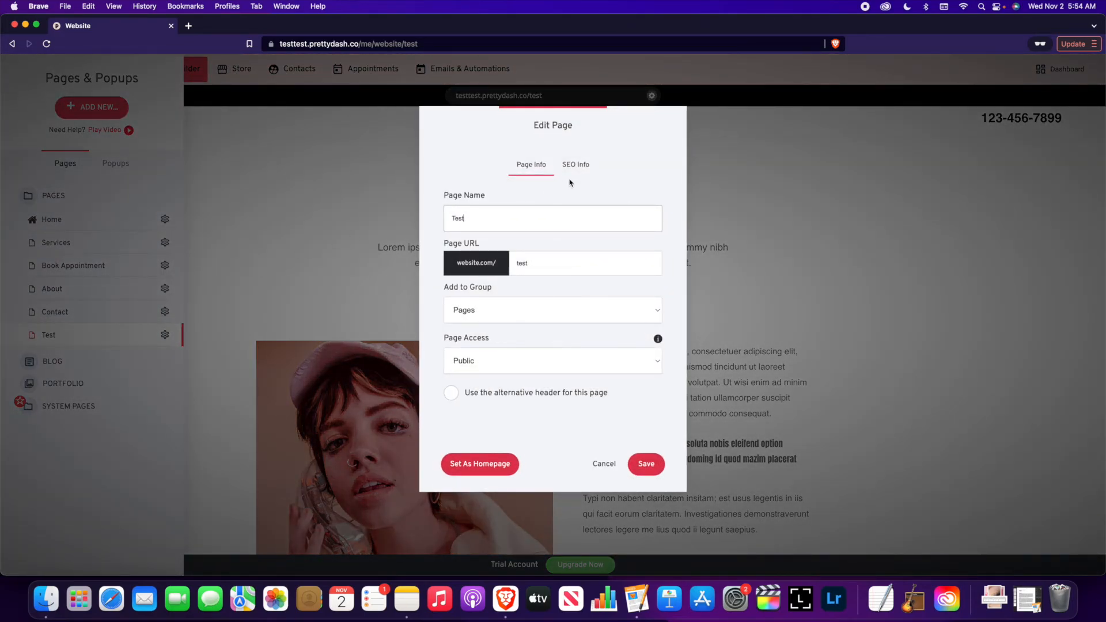
left_click(573, 166)
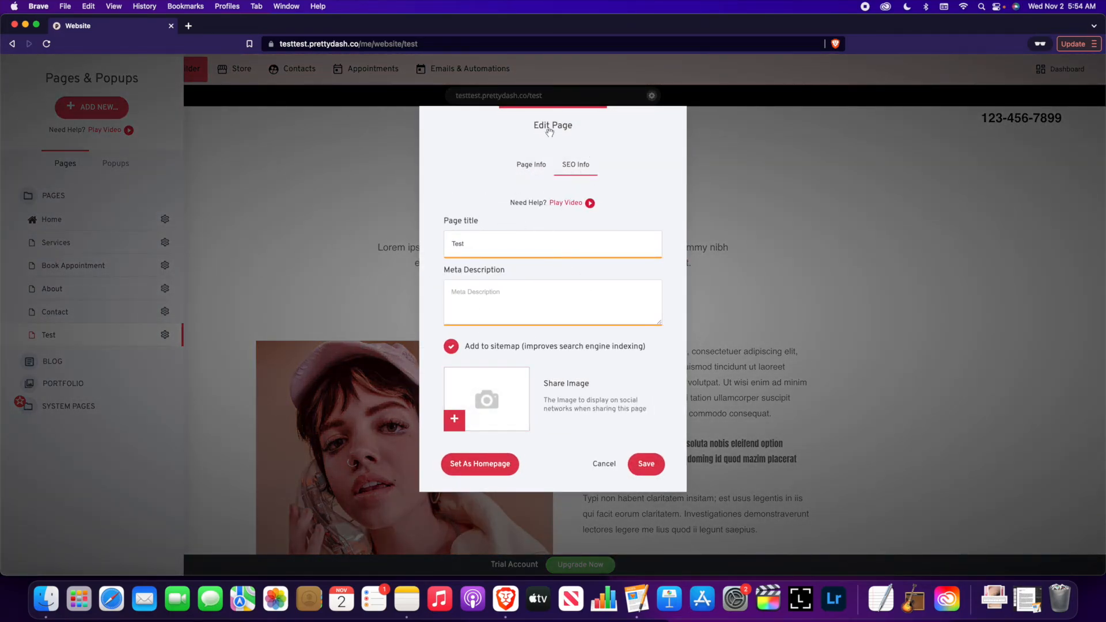
left_click(531, 165)
left_click(570, 165)
left_click(529, 166)
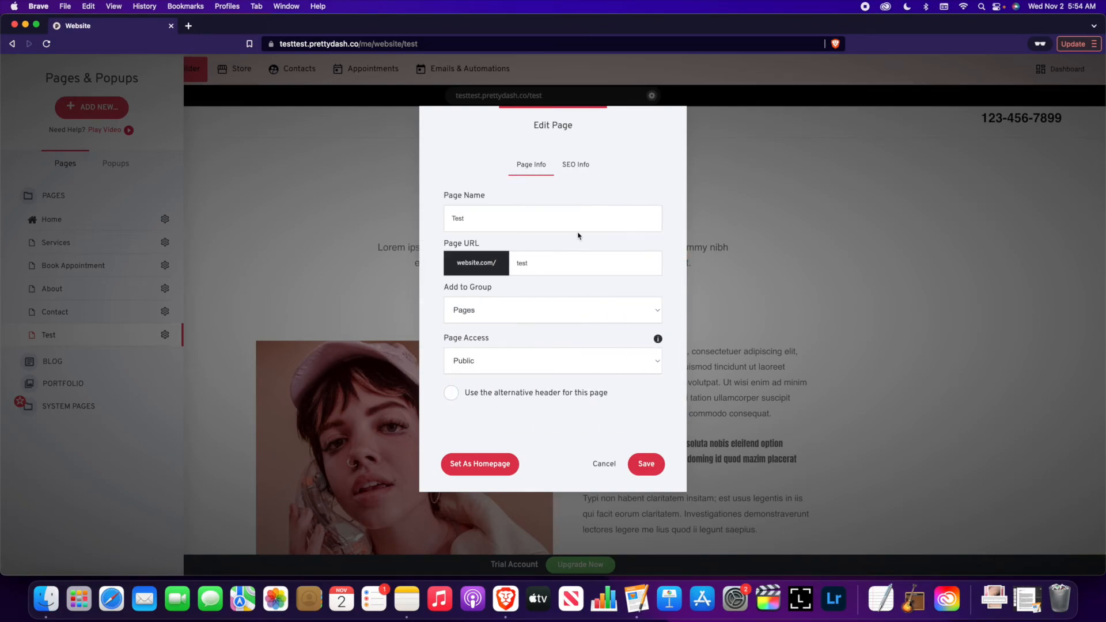
left_click(646, 463)
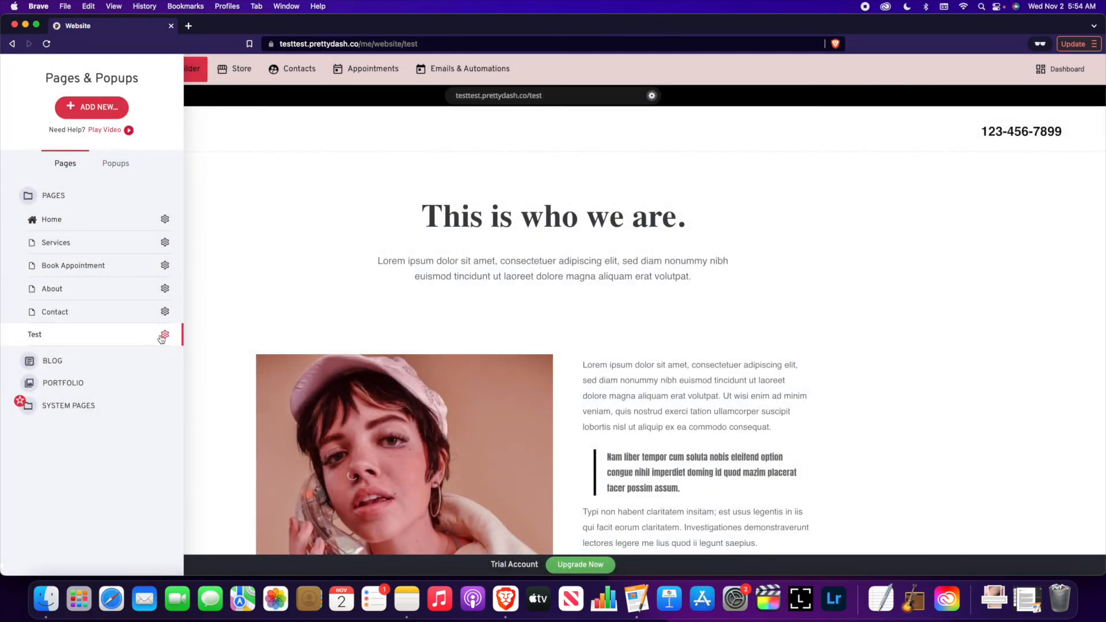
Check the homepage option in the Test page's settings, cancel without changes and return to the page.
left_click(163, 335)
left_click(176, 247)
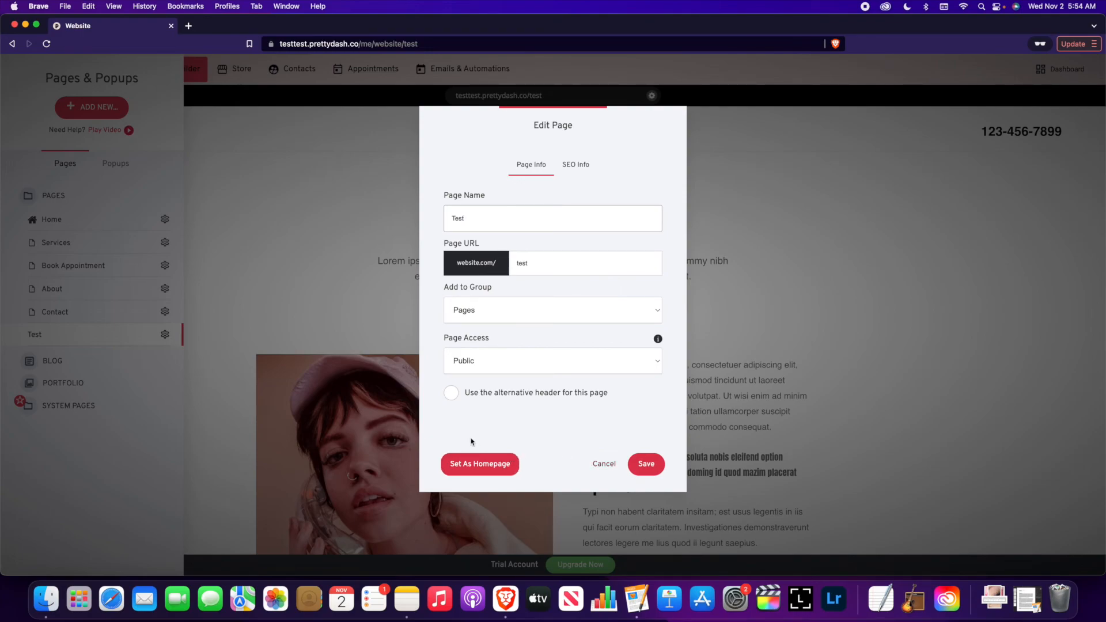
left_click(604, 464)
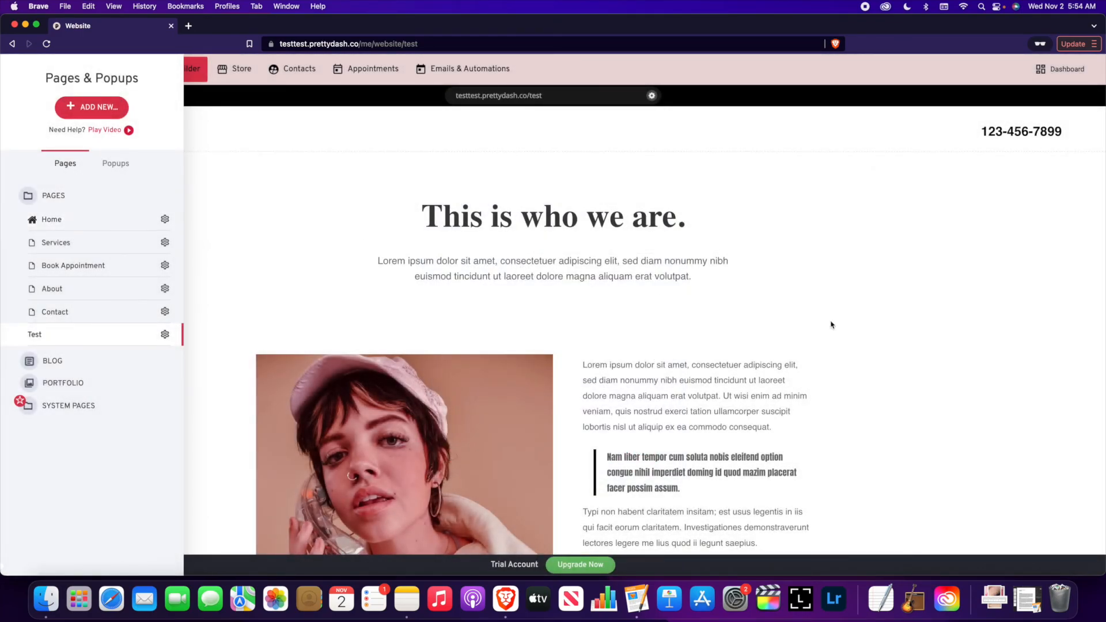
left_click(830, 324)
left_click(927, 212)
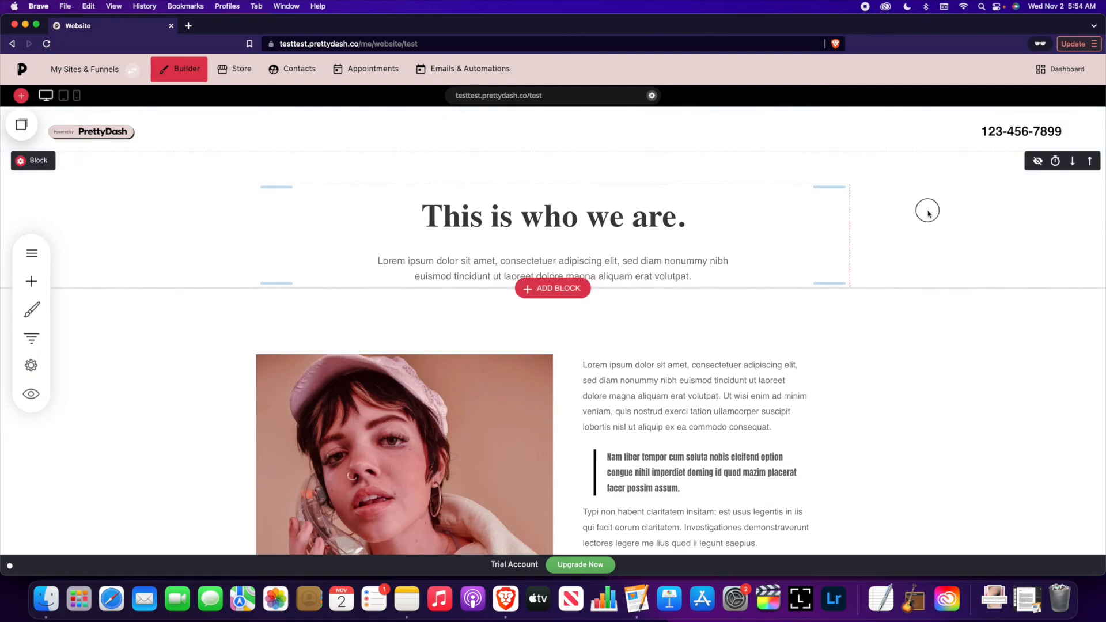
Check the site's page list and look through the Test page from its header down to the footer.
left_click(32, 253)
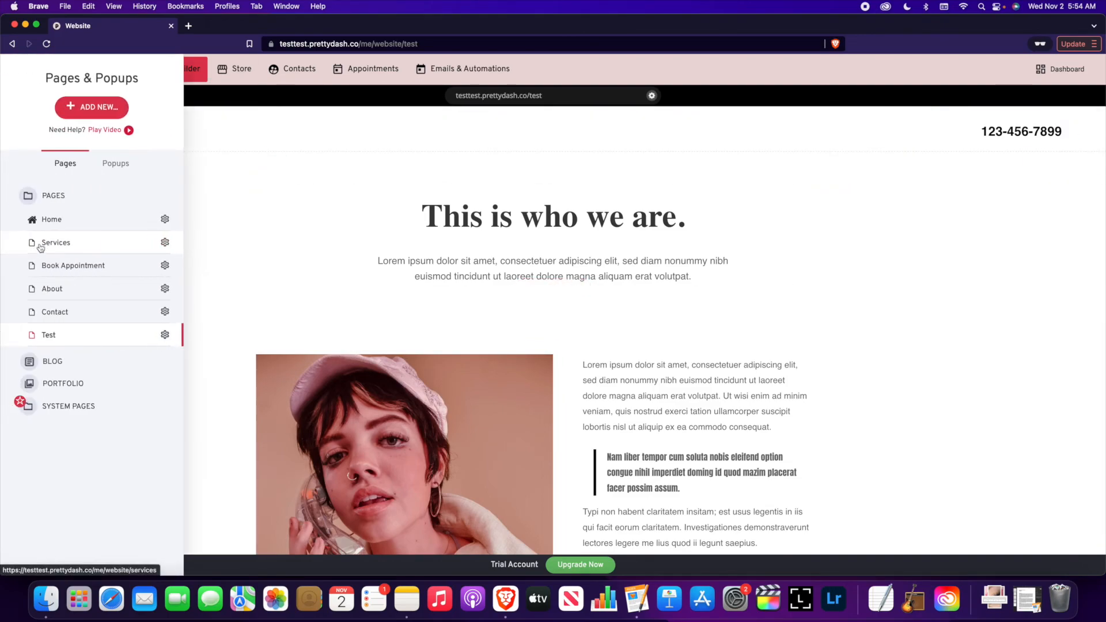
left_click(399, 230)
scroll(405, 232, "down", 5)
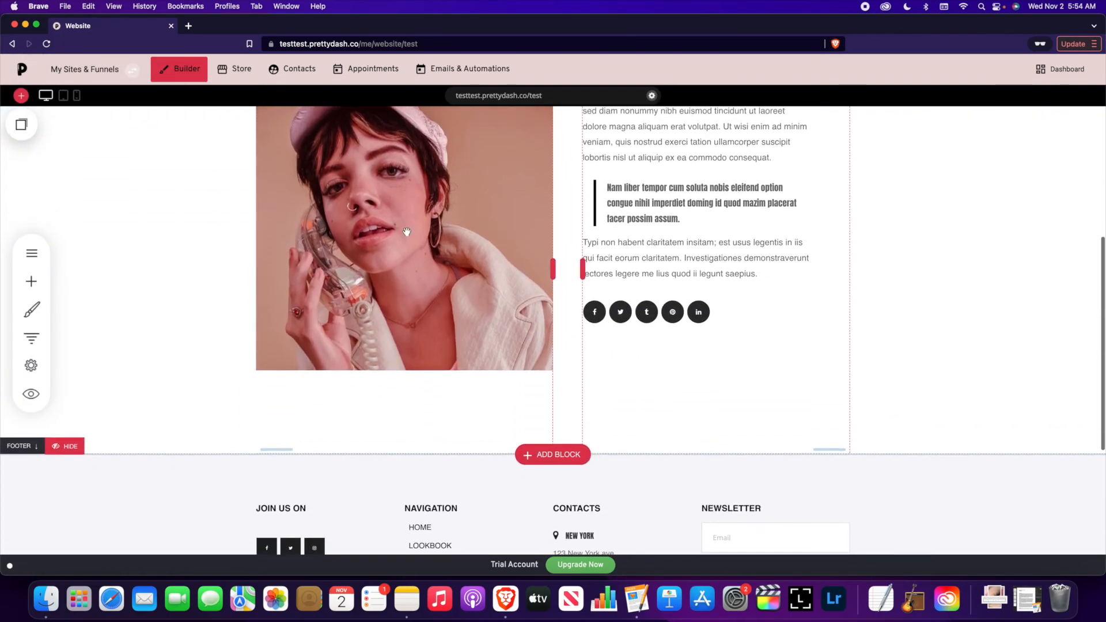
scroll(403, 242, "up", 10)
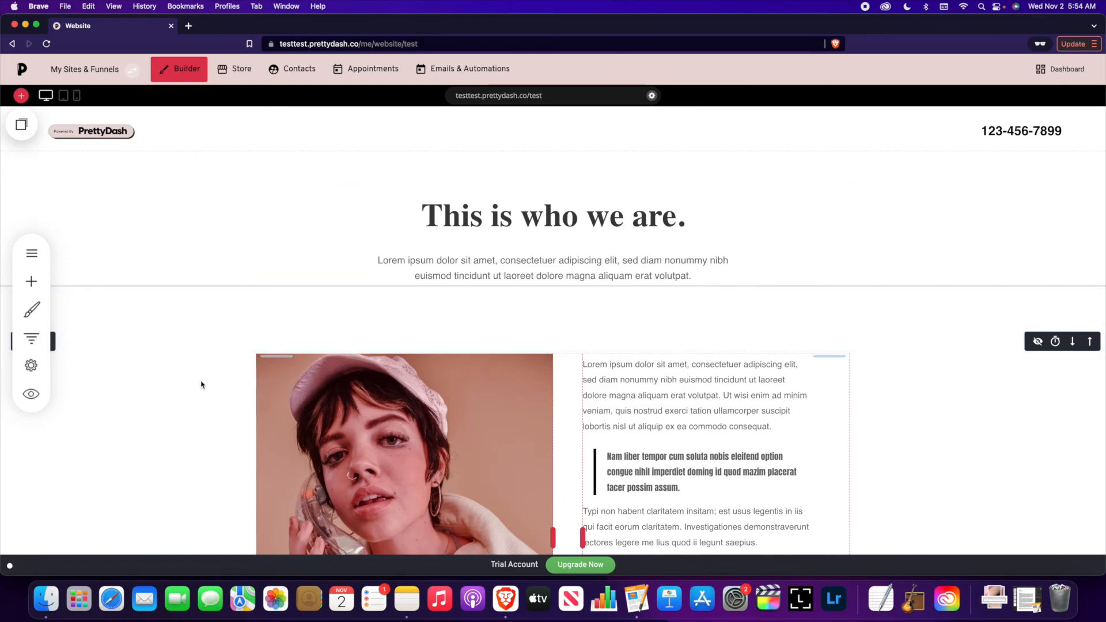
scroll(197, 339, "down", 10)
scroll(196, 339, "up", 10)
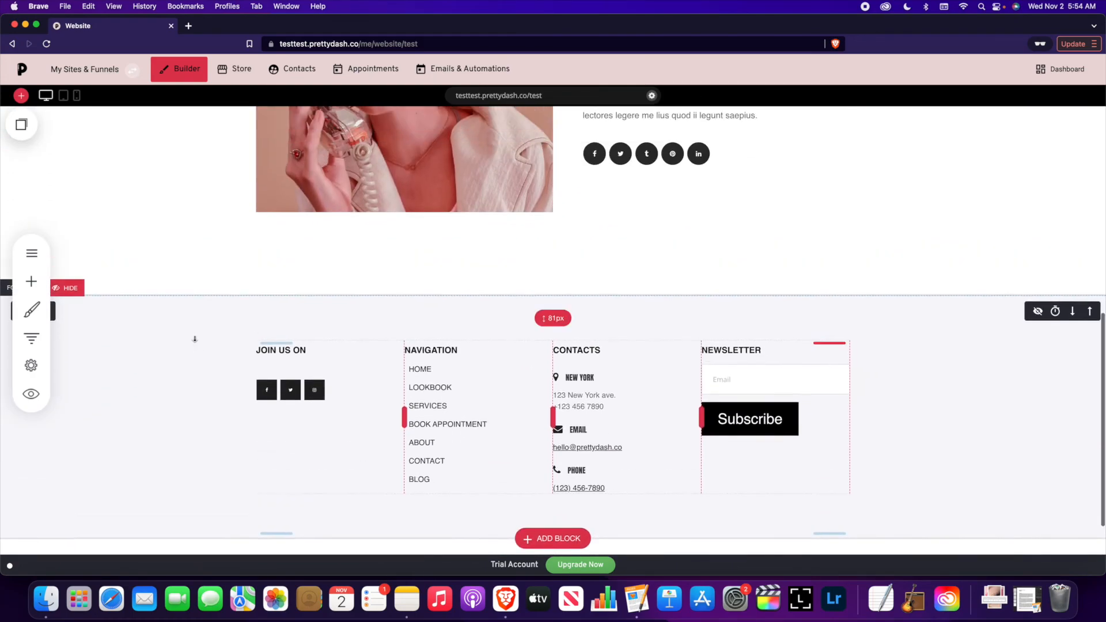